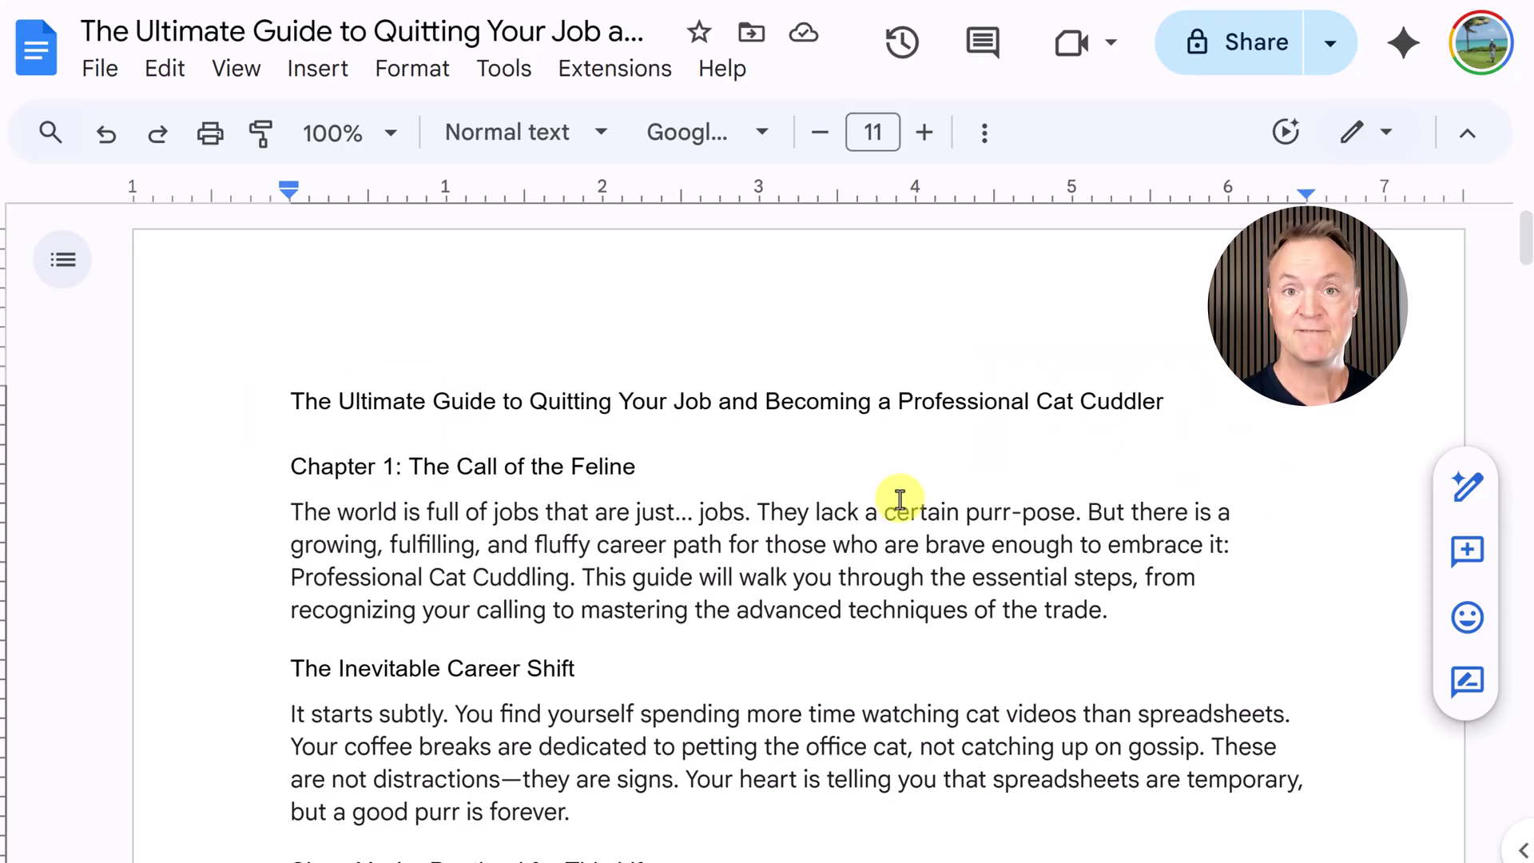
Insert a next-page section break before the guide's title, leaving page 1 blank.
{"action": "scroll", "coordinate": [900, 500], "scroll_direction": "down", "scroll_amount": 8}
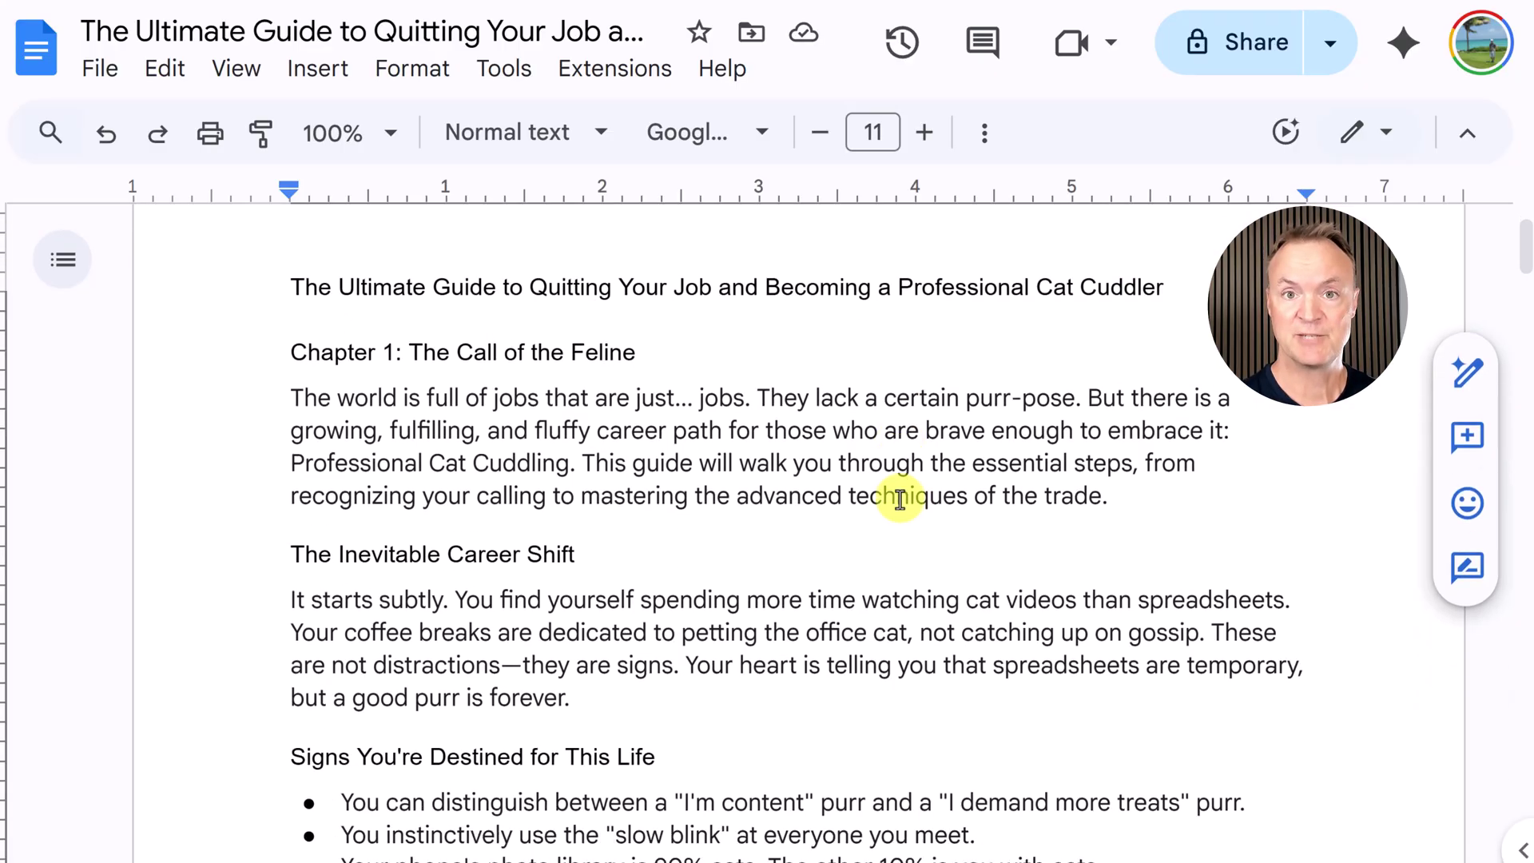
{"action": "scroll", "coordinate": [900, 500], "scroll_direction": "down", "scroll_amount": 10}
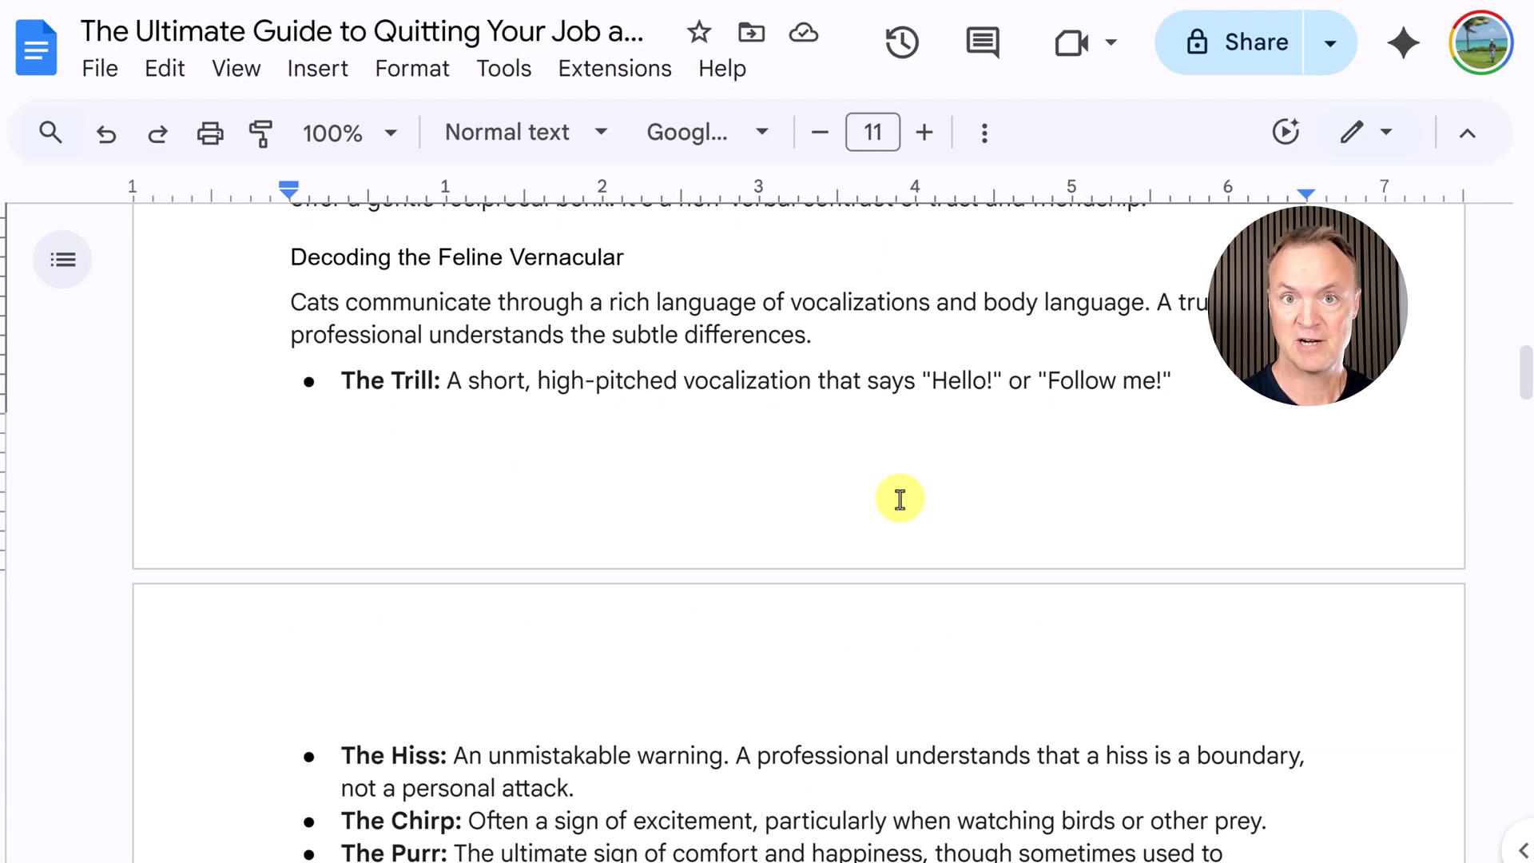
{"action": "scroll", "coordinate": [901, 499], "scroll_direction": "down", "scroll_amount": 10}
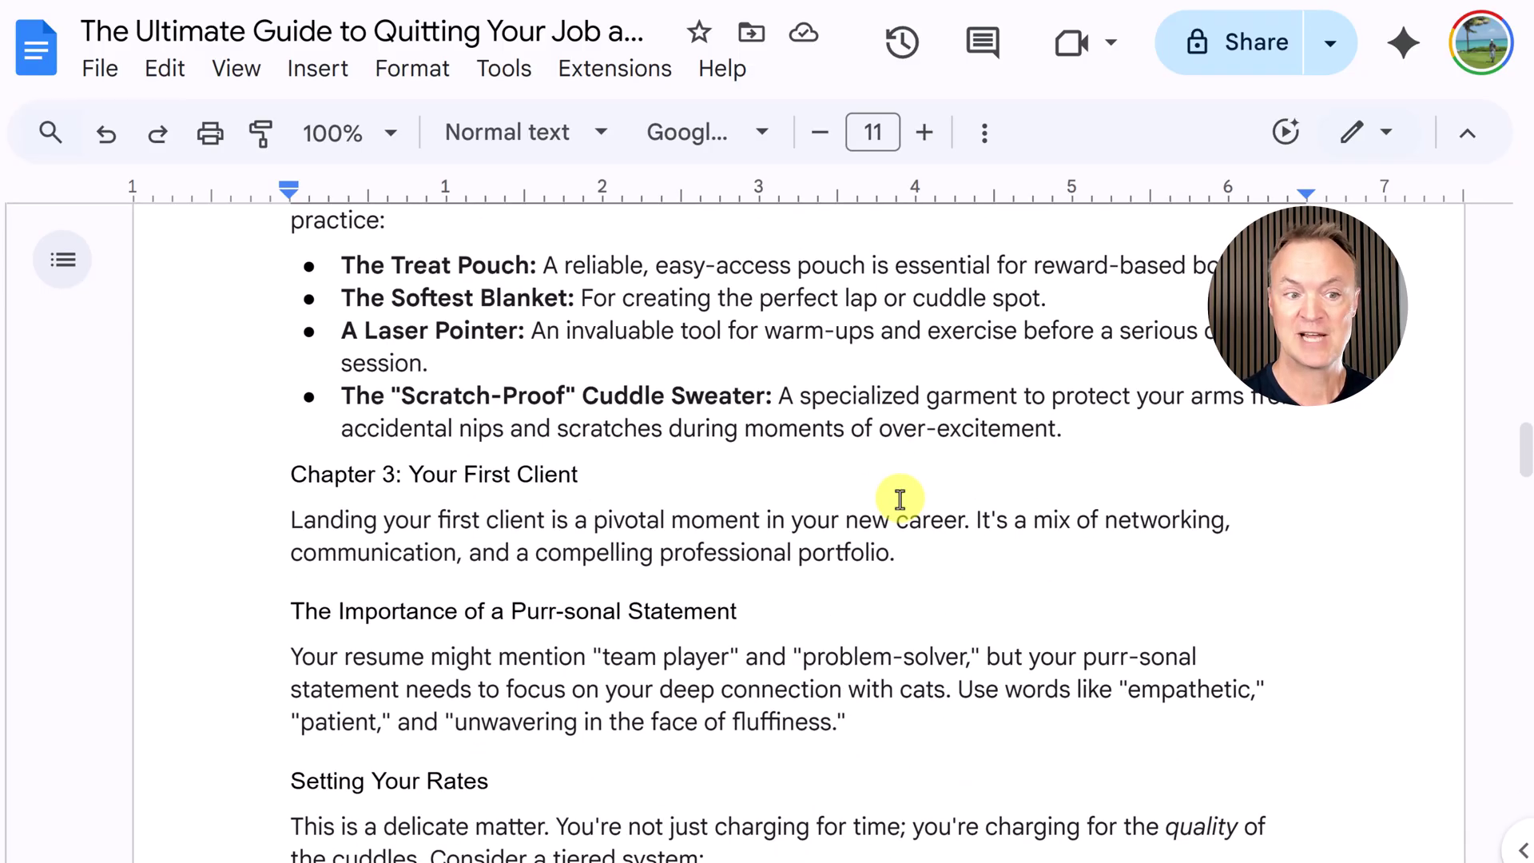
{"action": "scroll", "coordinate": [901, 499], "scroll_direction": "down", "scroll_amount": 4}
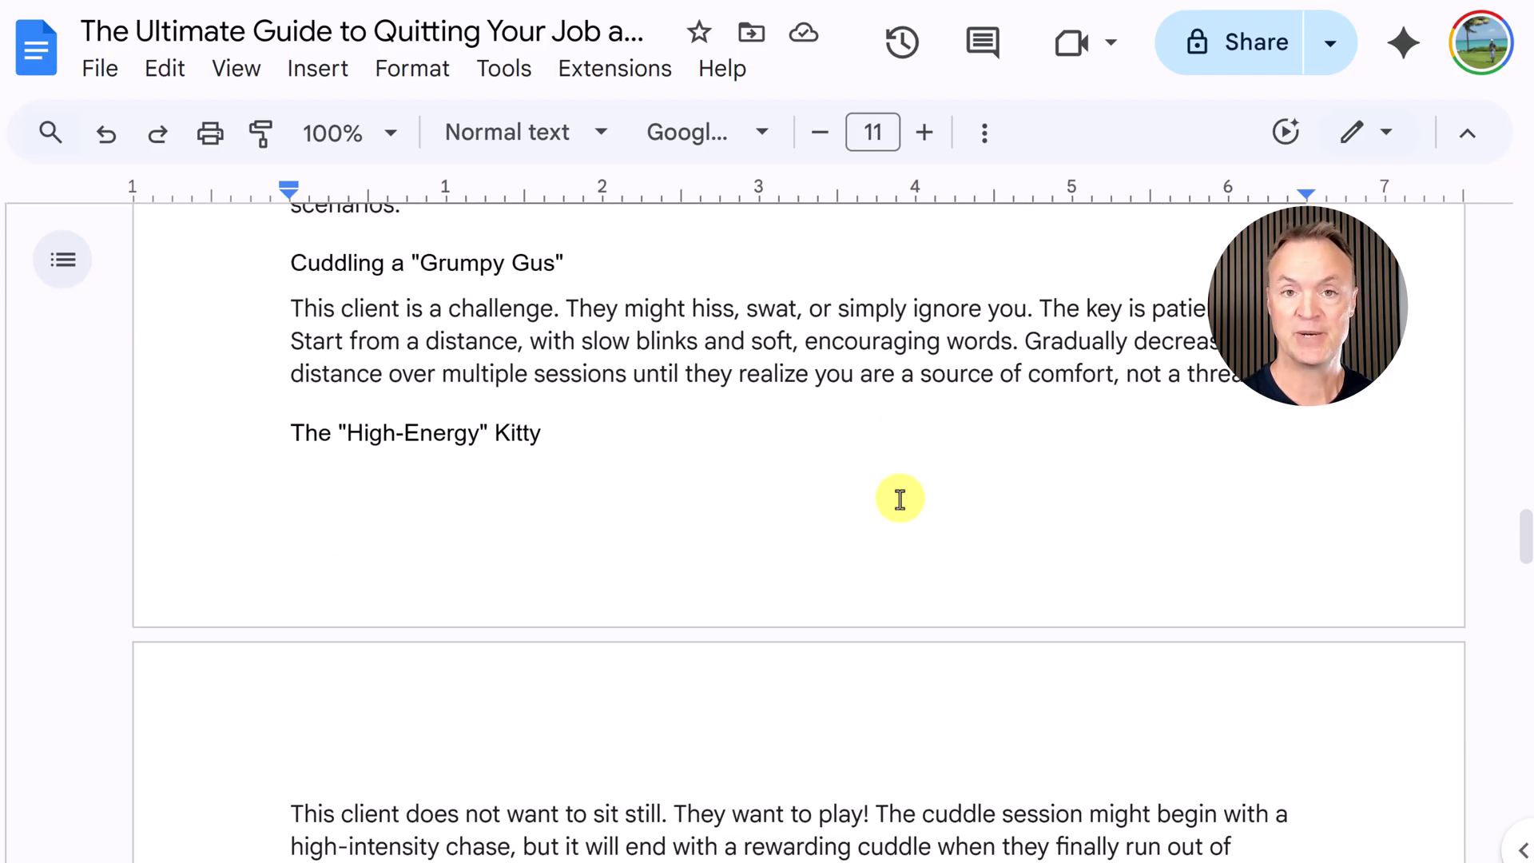
{"action": "scroll", "coordinate": [900, 500], "scroll_direction": "up", "scroll_amount": 15}
{"action": "scroll", "coordinate": [900, 499], "scroll_direction": "up", "scroll_amount": 20}
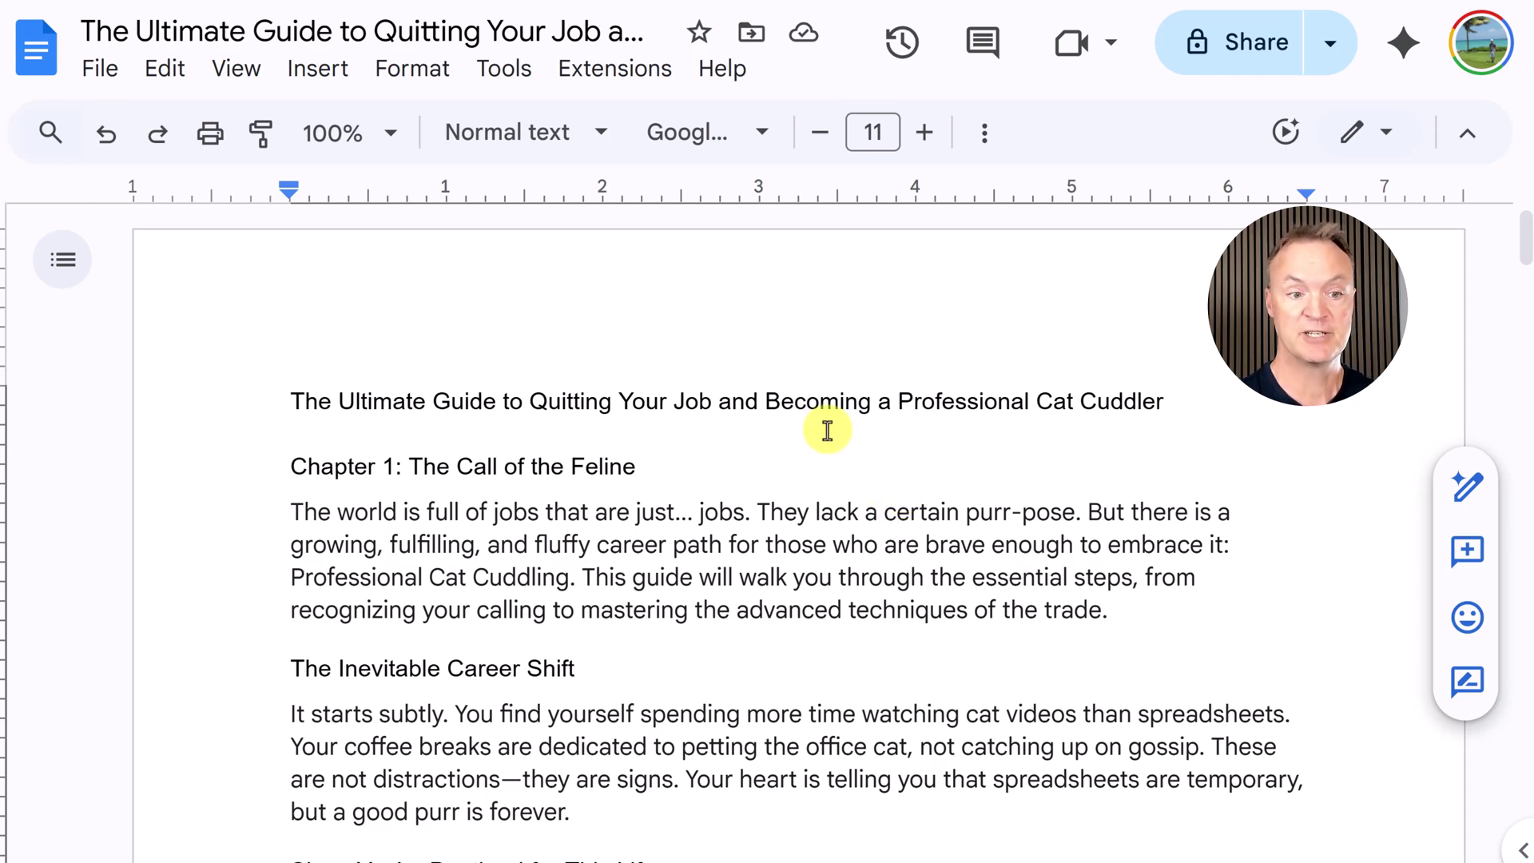
{"action": "left_click", "coordinate": [282, 402]}
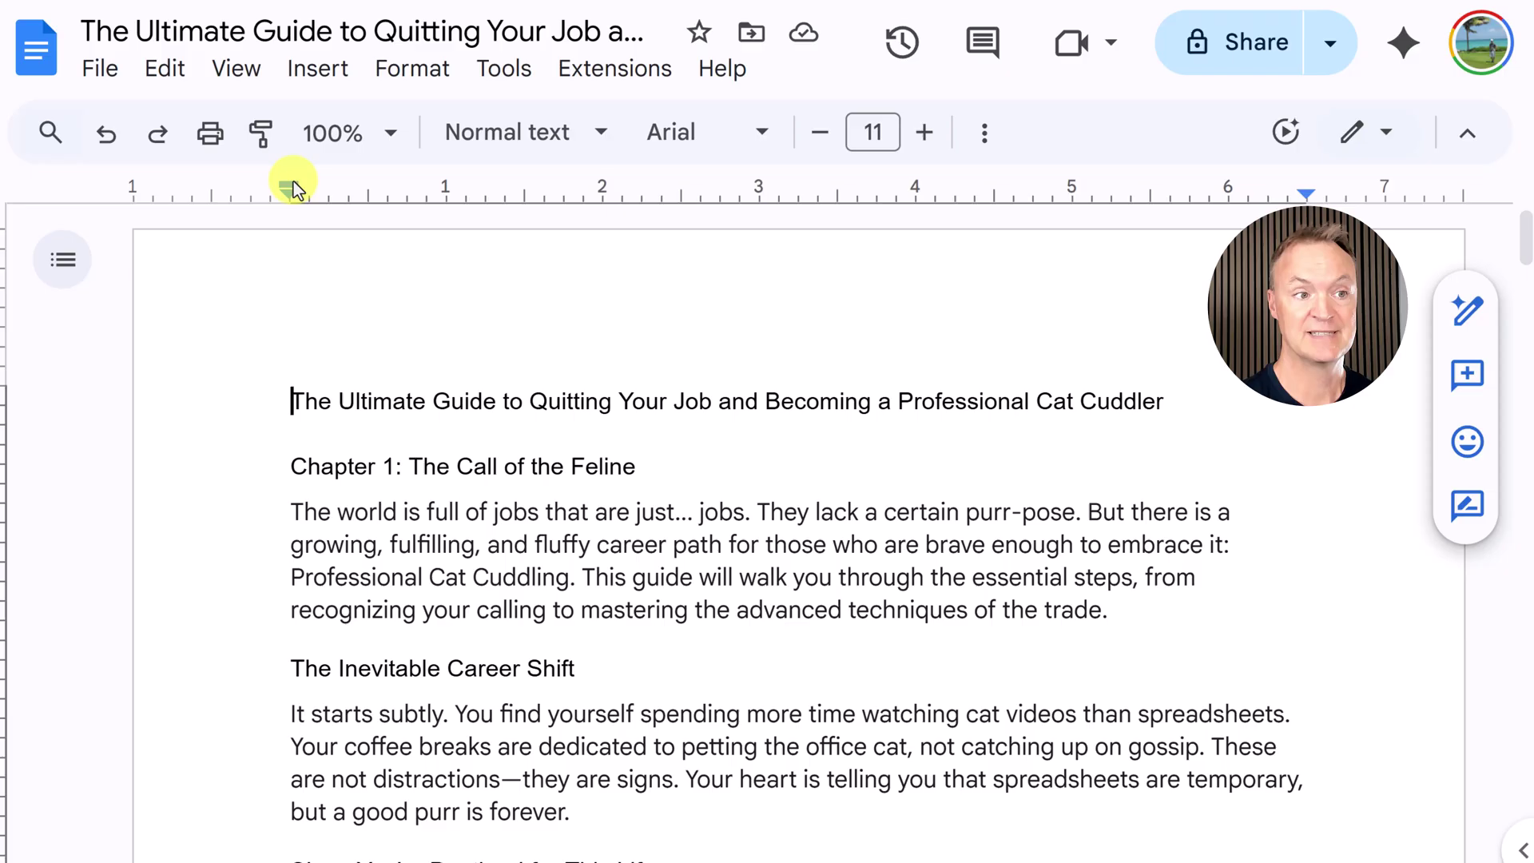
{"action": "left_click", "coordinate": [318, 72]}
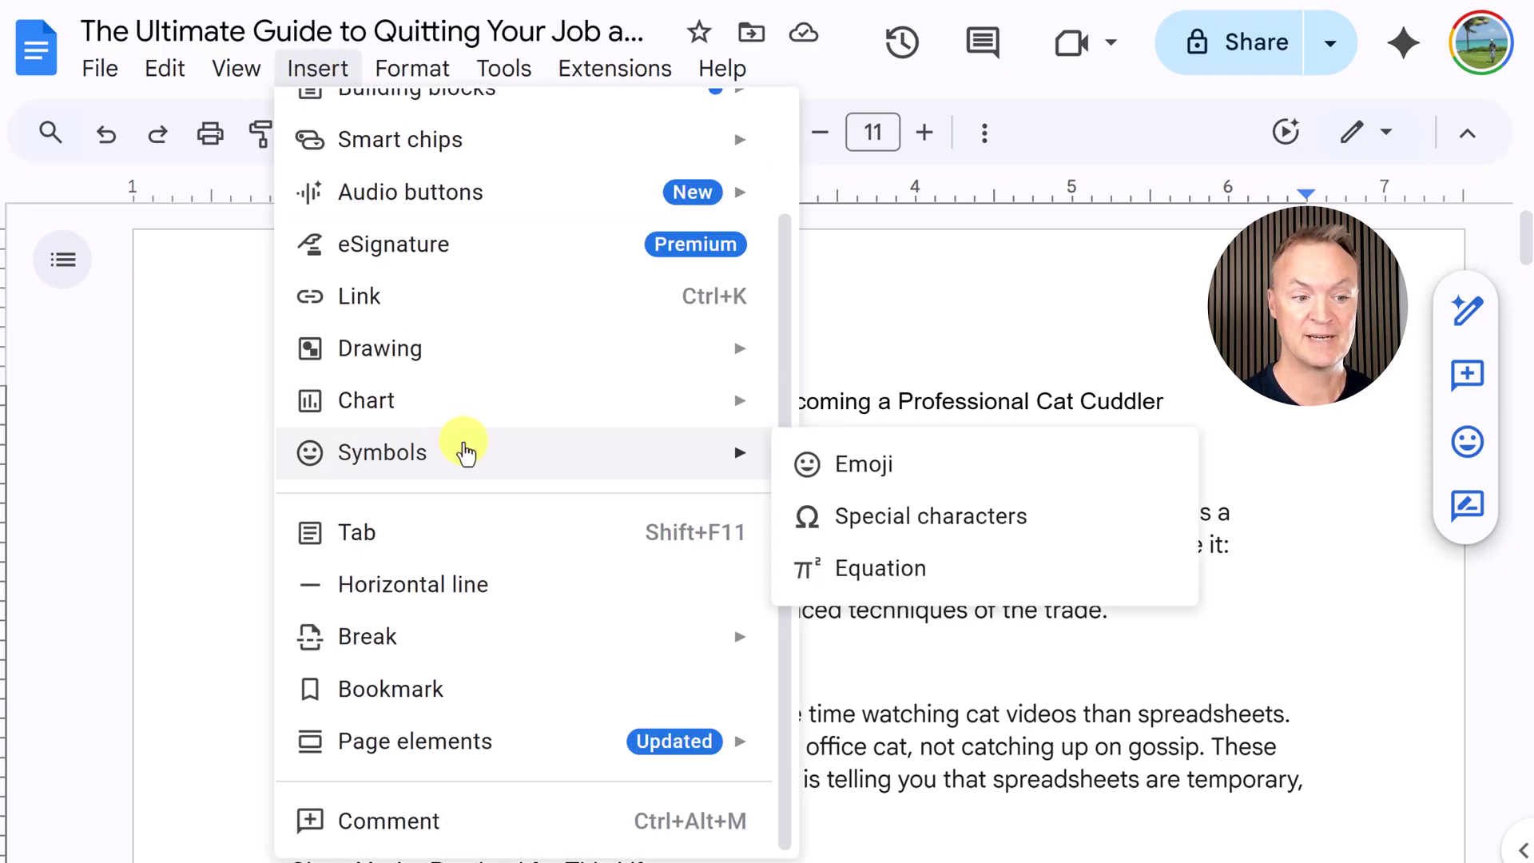
{"action": "mouse_move", "coordinate": [632, 648]}
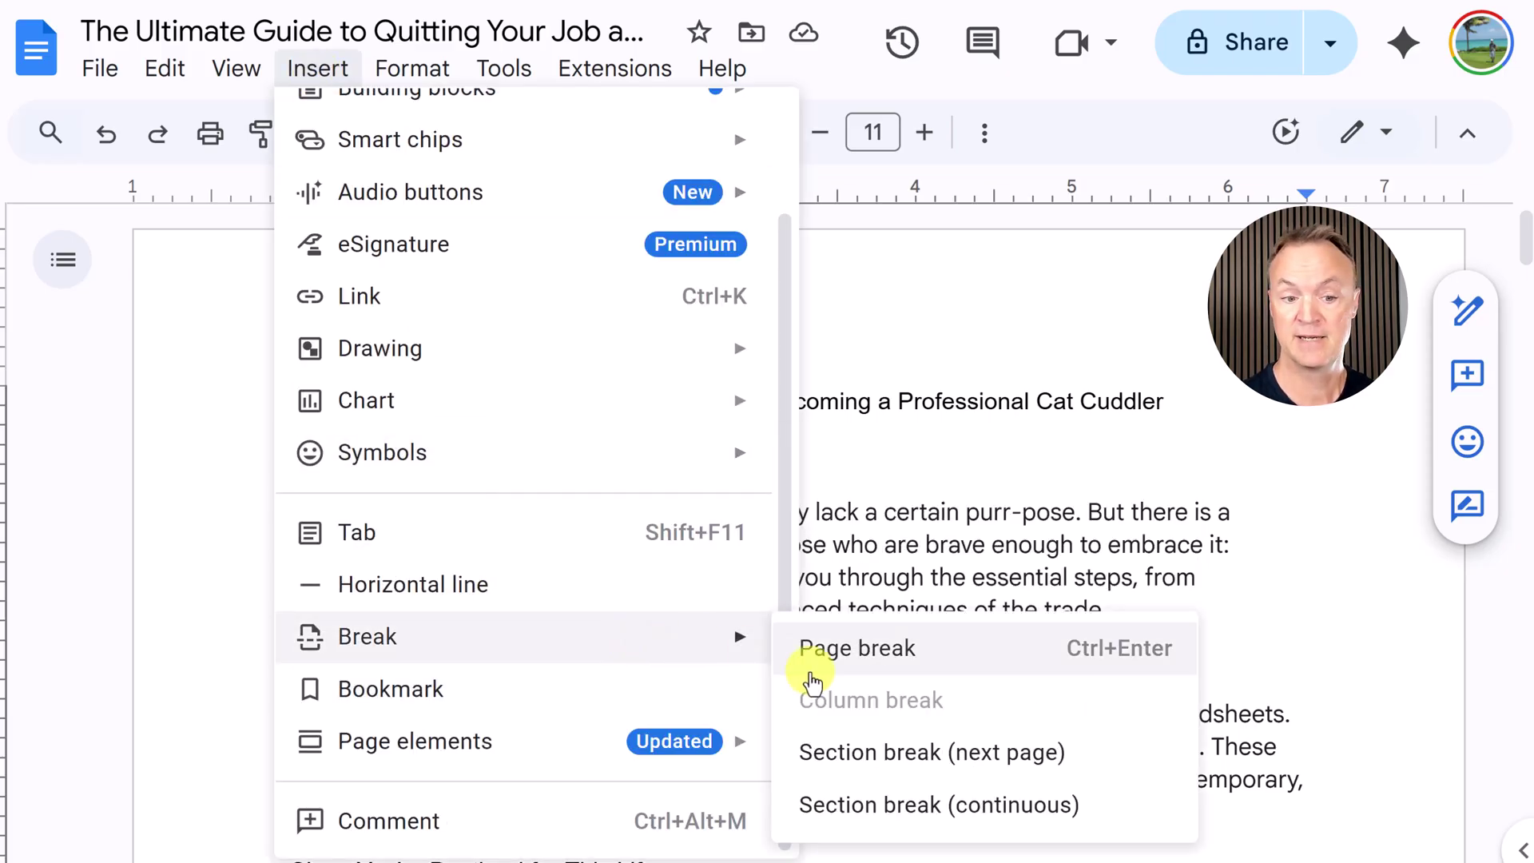
{"action": "left_click", "coordinate": [907, 757]}
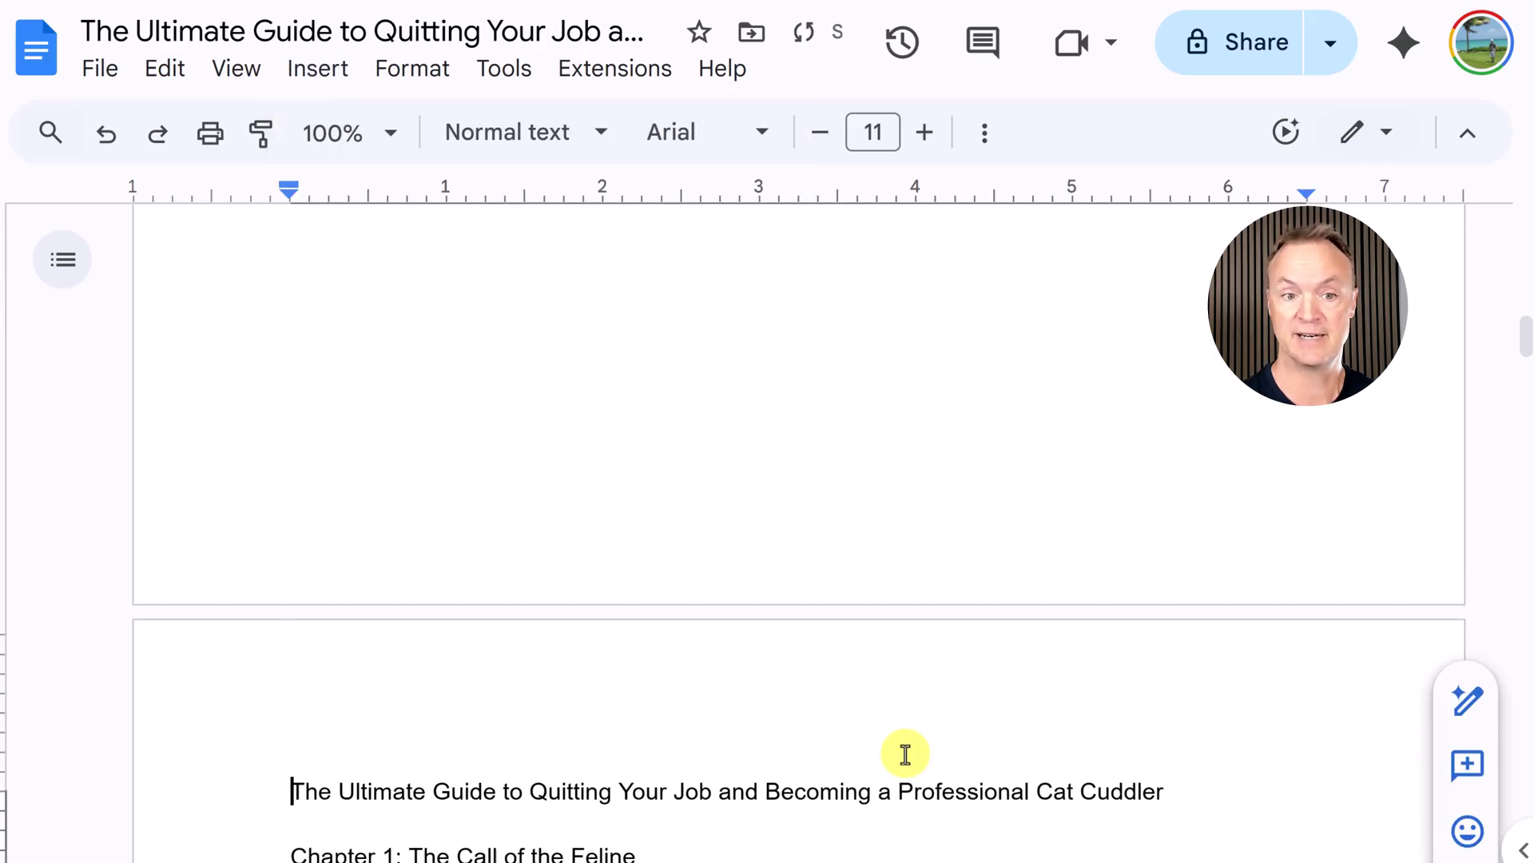
{"action": "scroll", "coordinate": [795, 561], "scroll_direction": "up", "scroll_amount": 5}
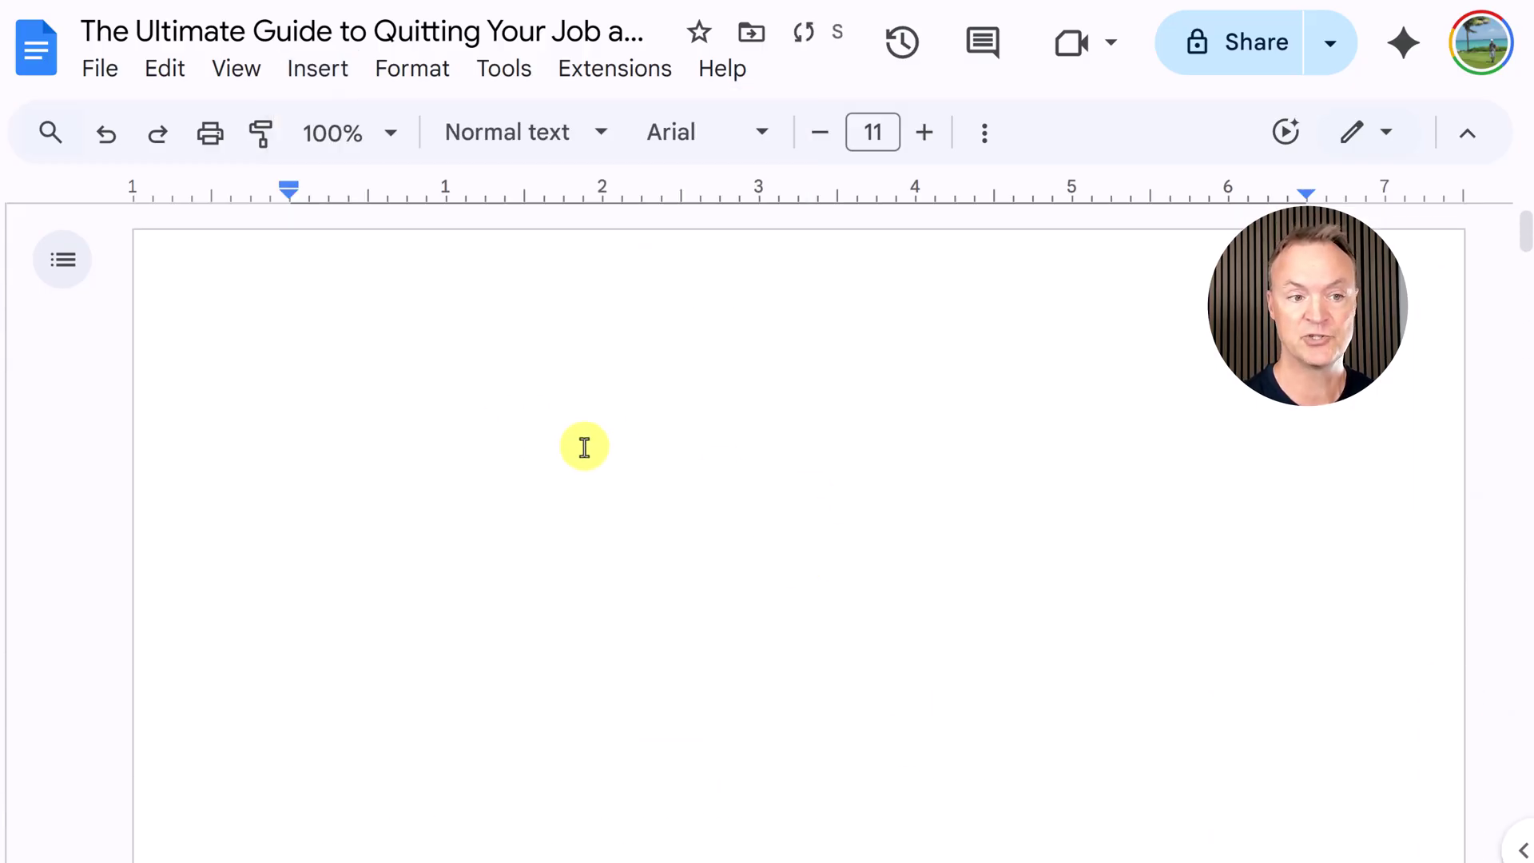
Insert a plain-text table of contents on the new blank first page.
{"action": "left_click", "coordinate": [631, 455]}
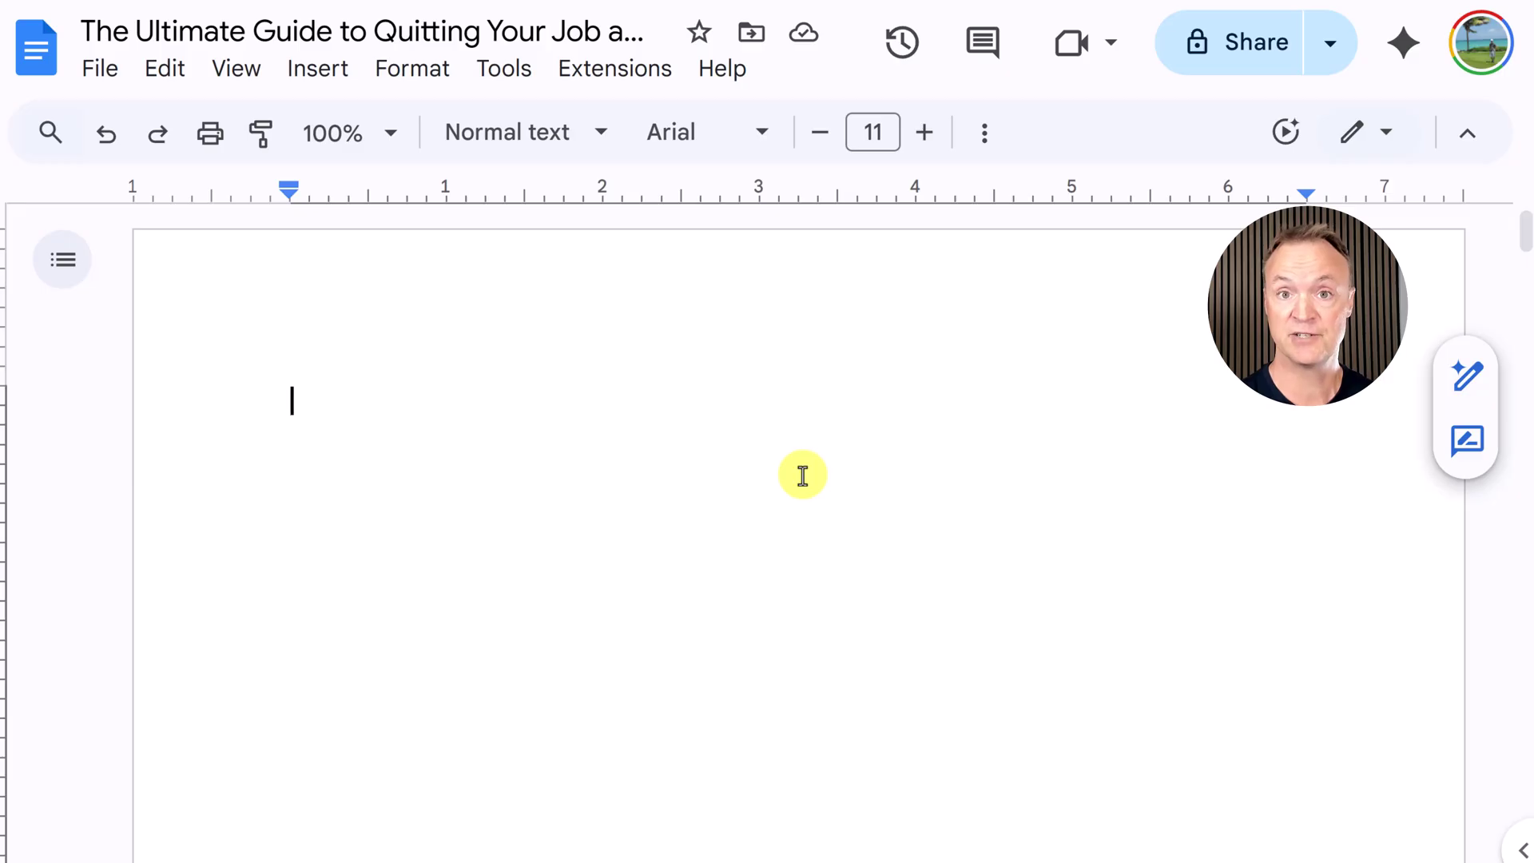
{"action": "left_click", "coordinate": [308, 74]}
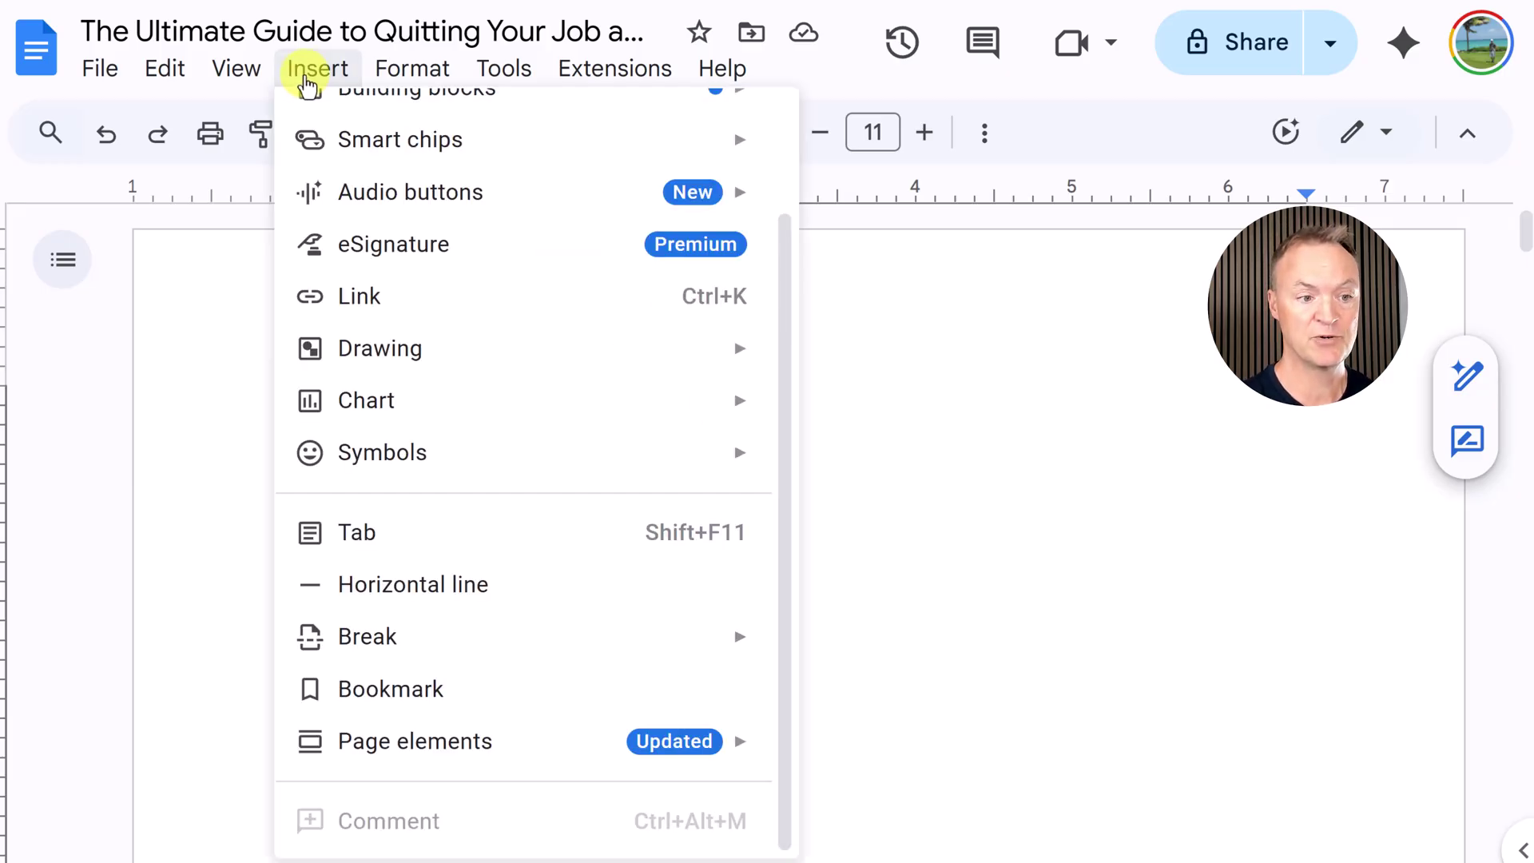
{"action": "mouse_move", "coordinate": [537, 755]}
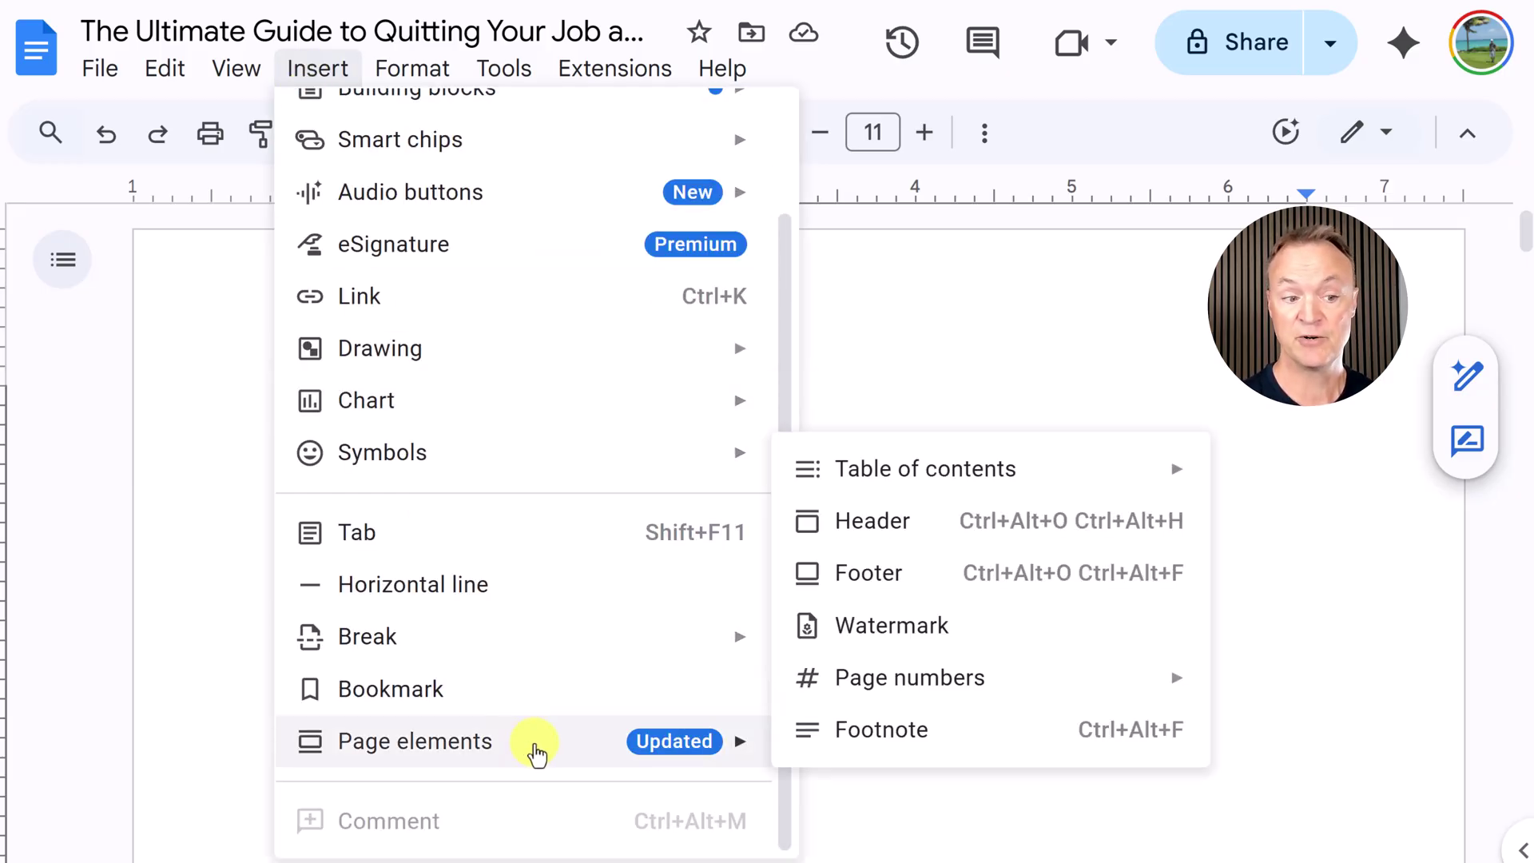
{"action": "mouse_move", "coordinate": [981, 483]}
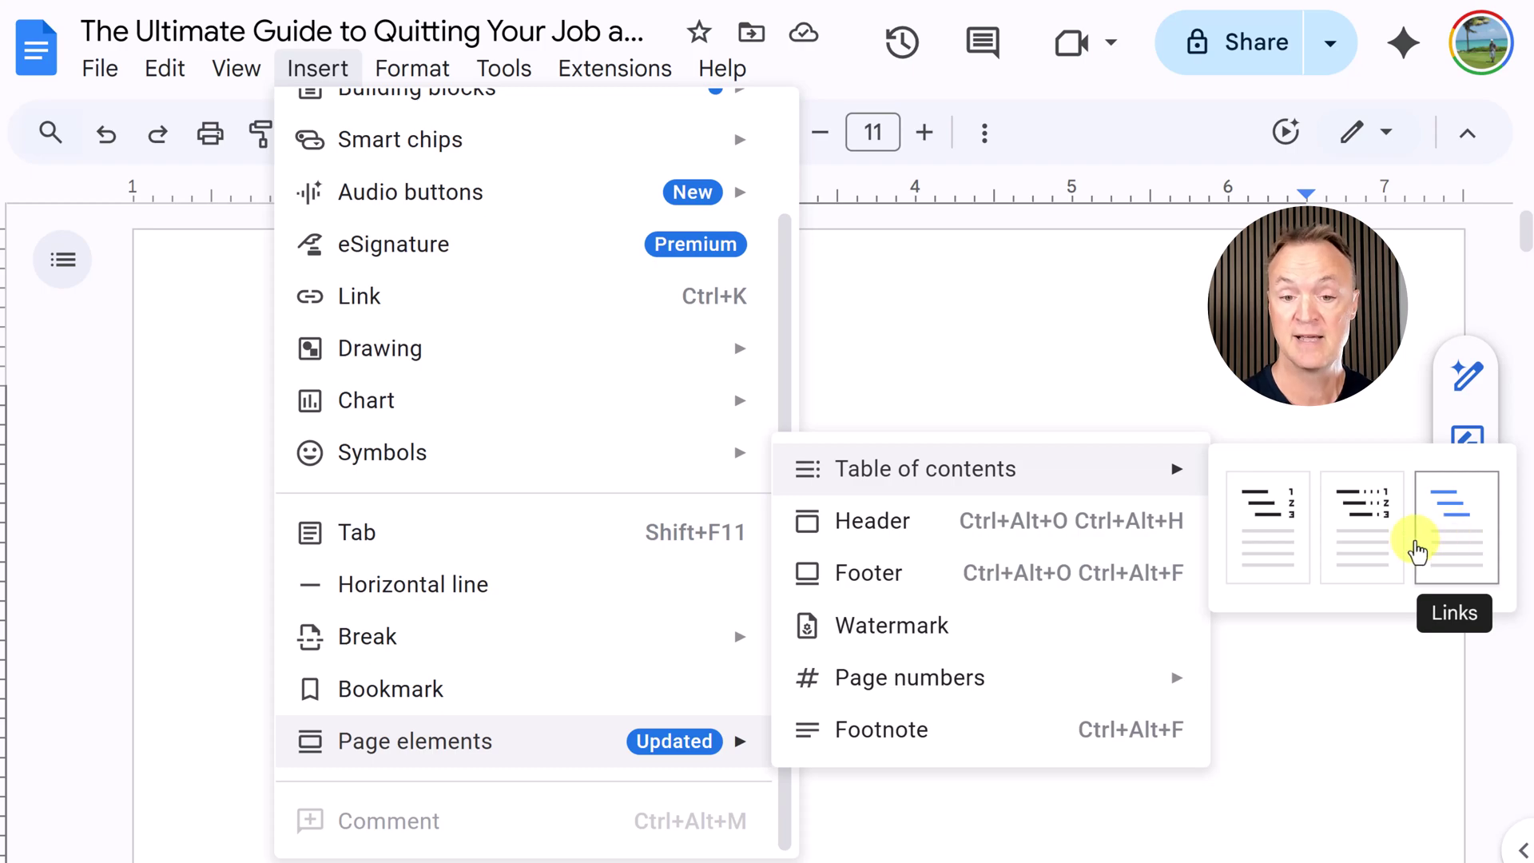
{"action": "left_click", "coordinate": [1283, 551]}
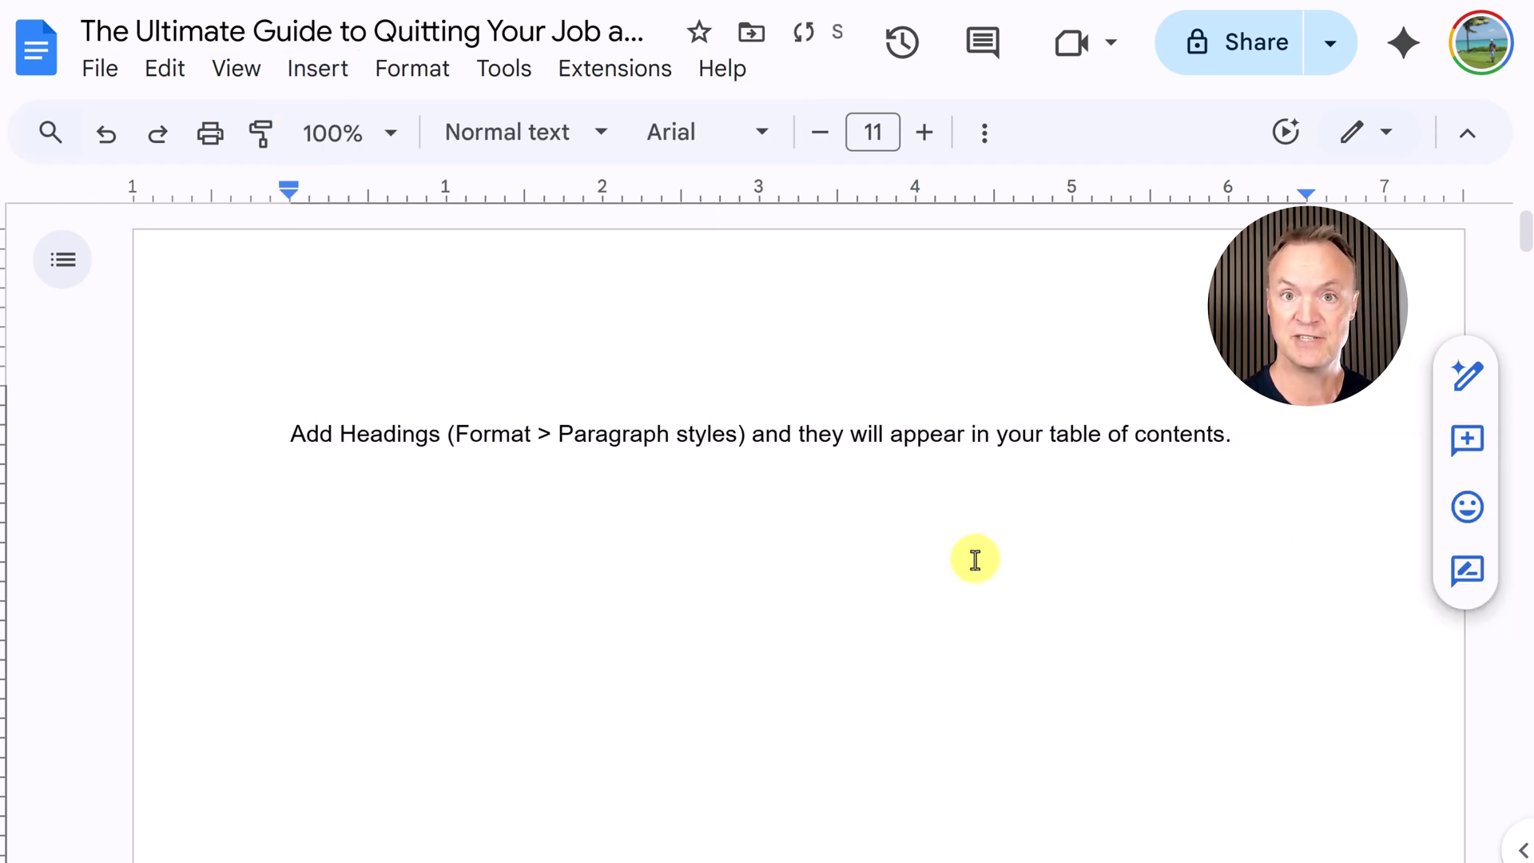
{"action": "left_click", "coordinate": [457, 441]}
Apply the Title style to the guide's title line, making it 20-point bold.
{"action": "scroll", "coordinate": [480, 524], "scroll_direction": "down", "scroll_amount": 20}
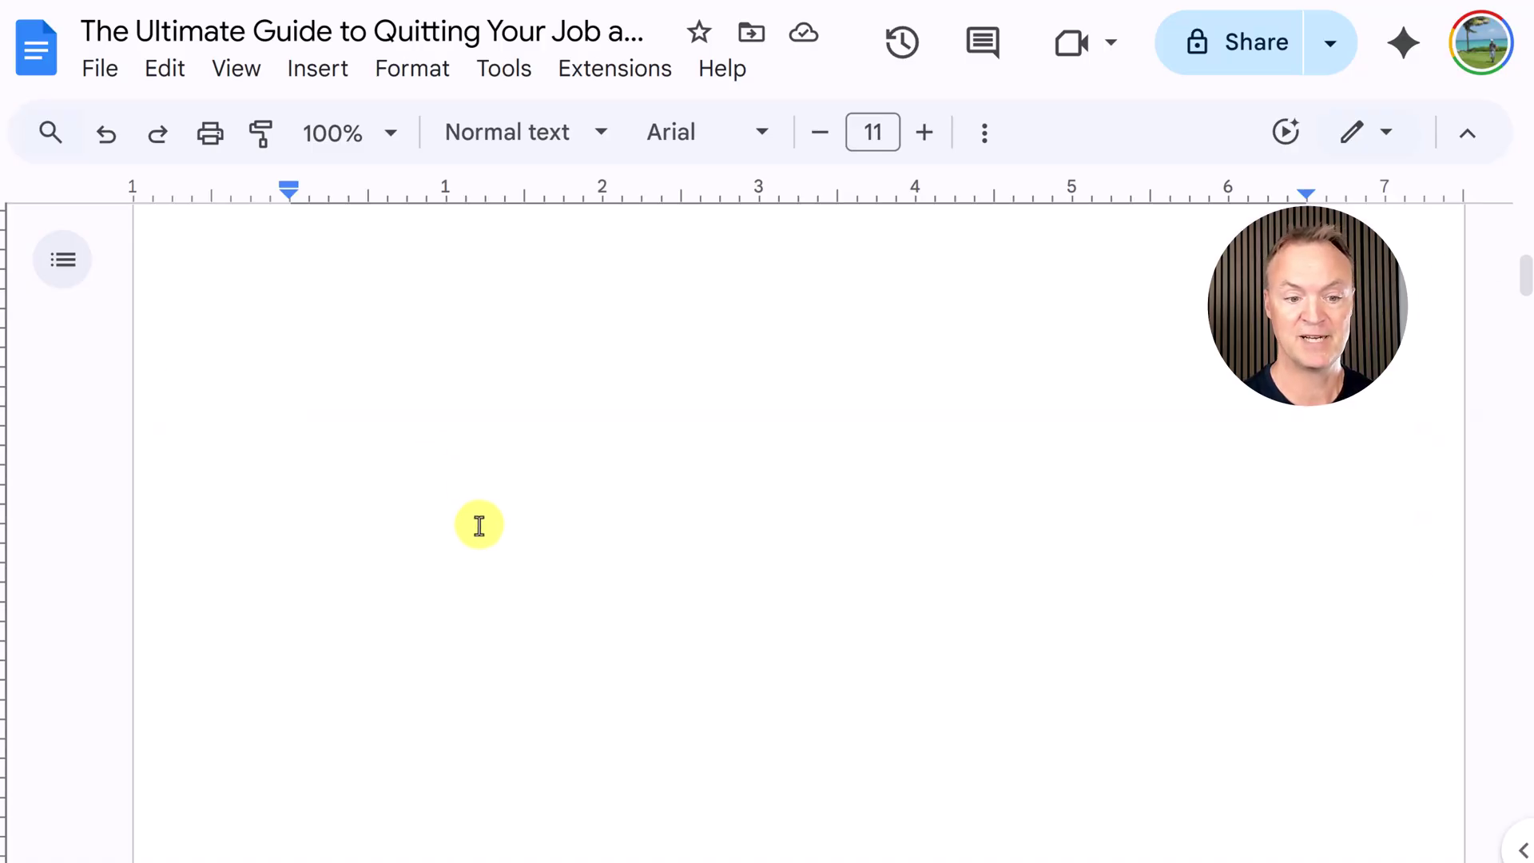
{"action": "scroll", "coordinate": [488, 520], "scroll_direction": "up", "scroll_amount": 5}
{"action": "scroll", "coordinate": [492, 520], "scroll_direction": "up", "scroll_amount": 20}
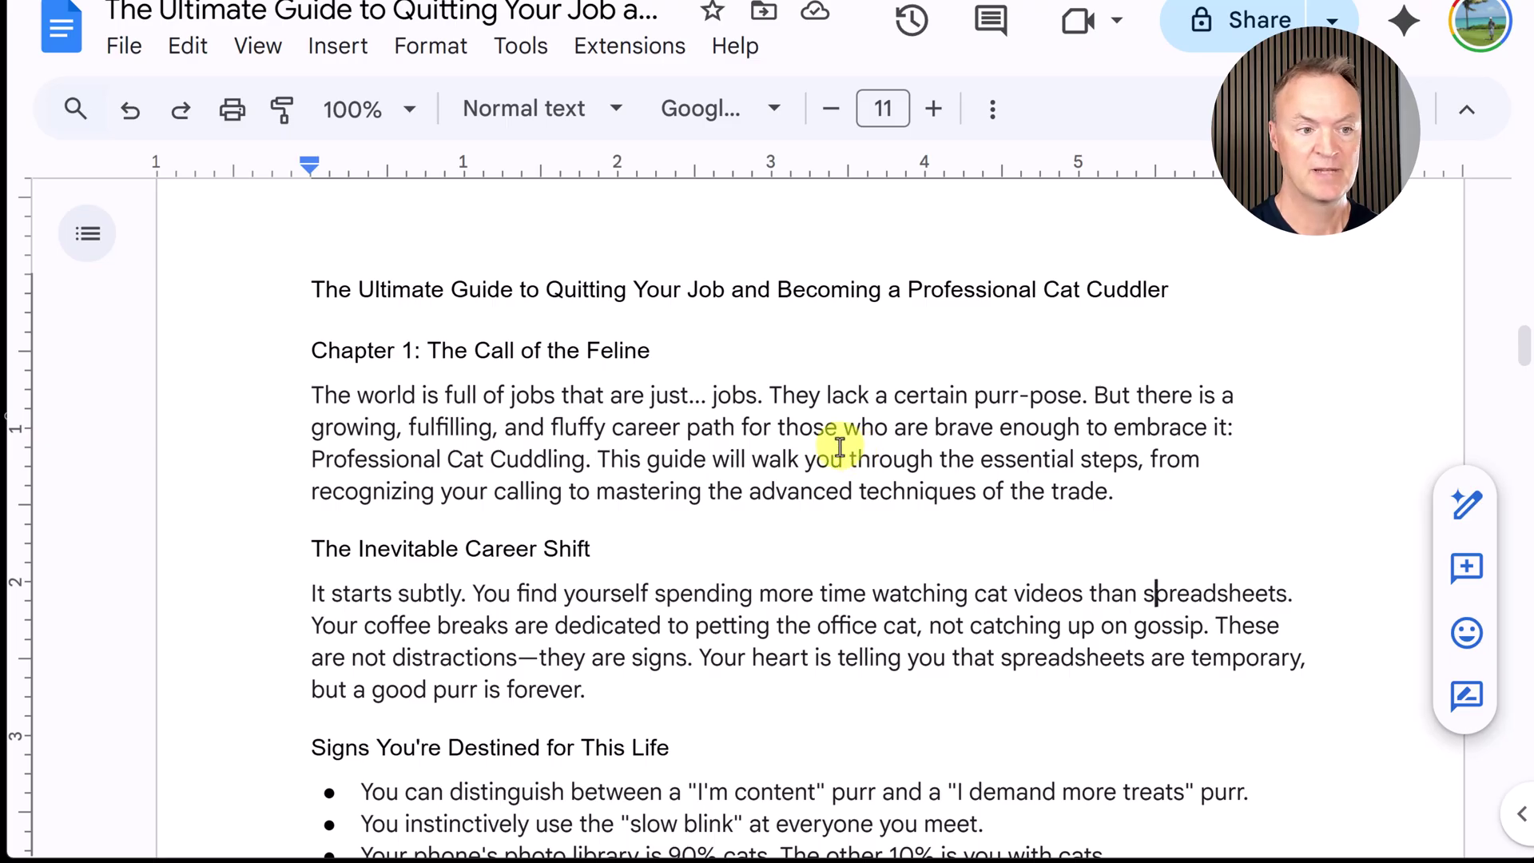
{"action": "triple_click", "coordinate": [677, 295]}
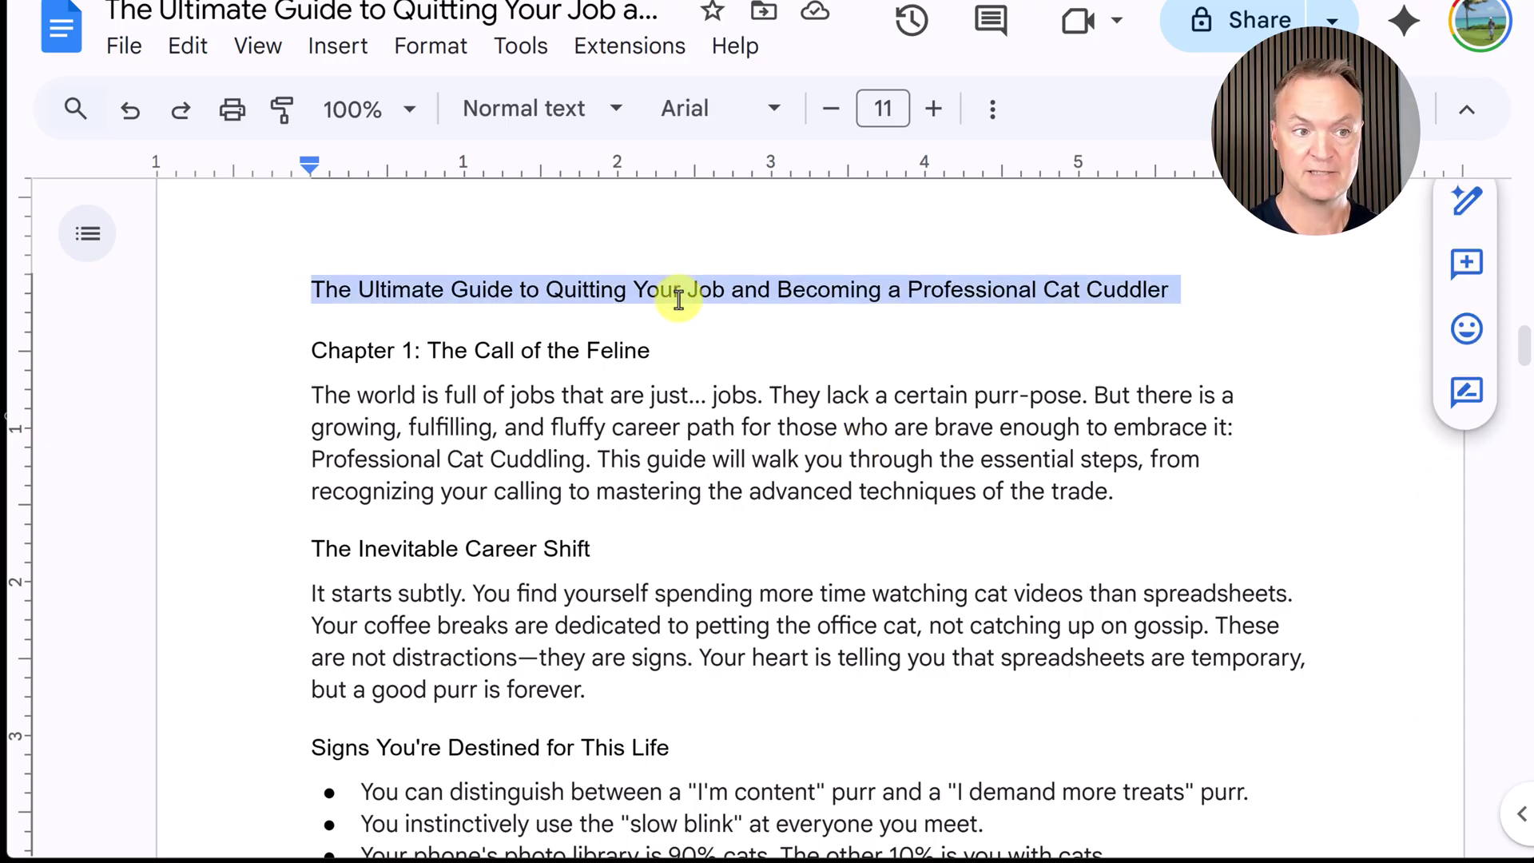
{"action": "left_click", "coordinate": [608, 116]}
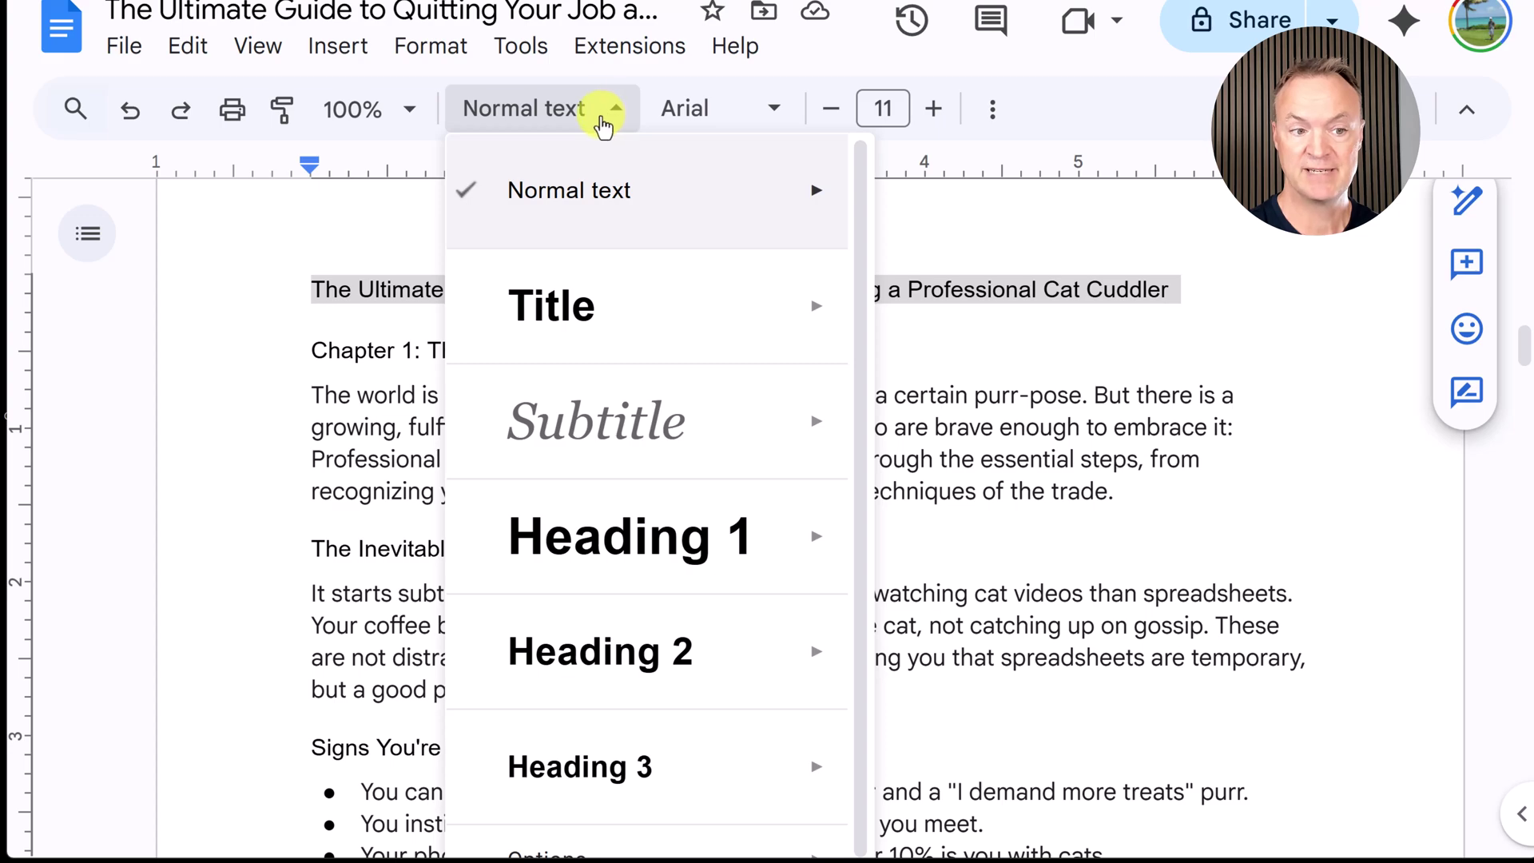
{"action": "mouse_move", "coordinate": [610, 210]}
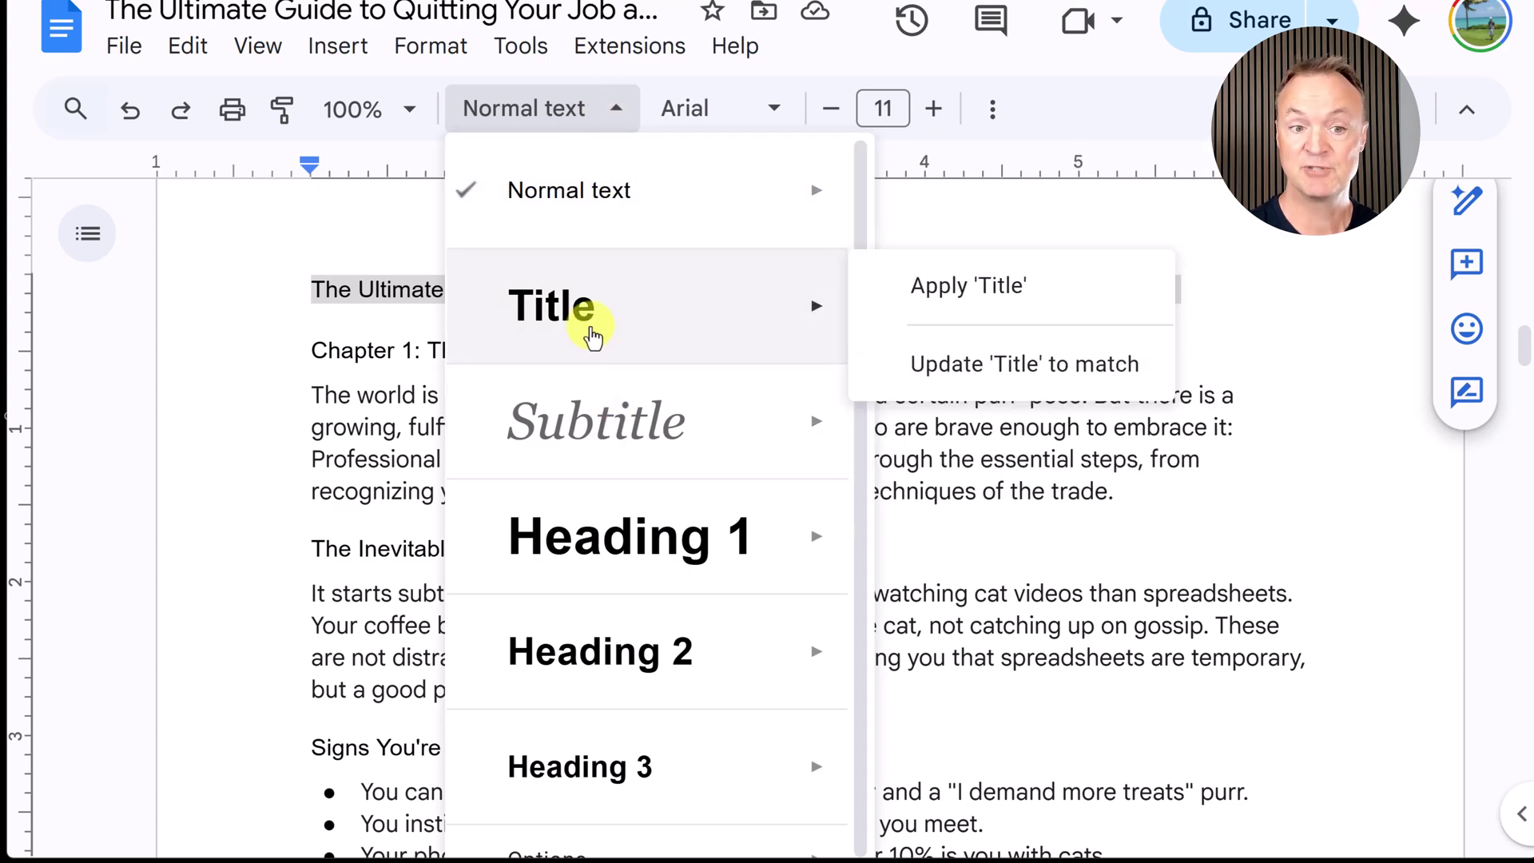
{"action": "left_click", "coordinate": [594, 335]}
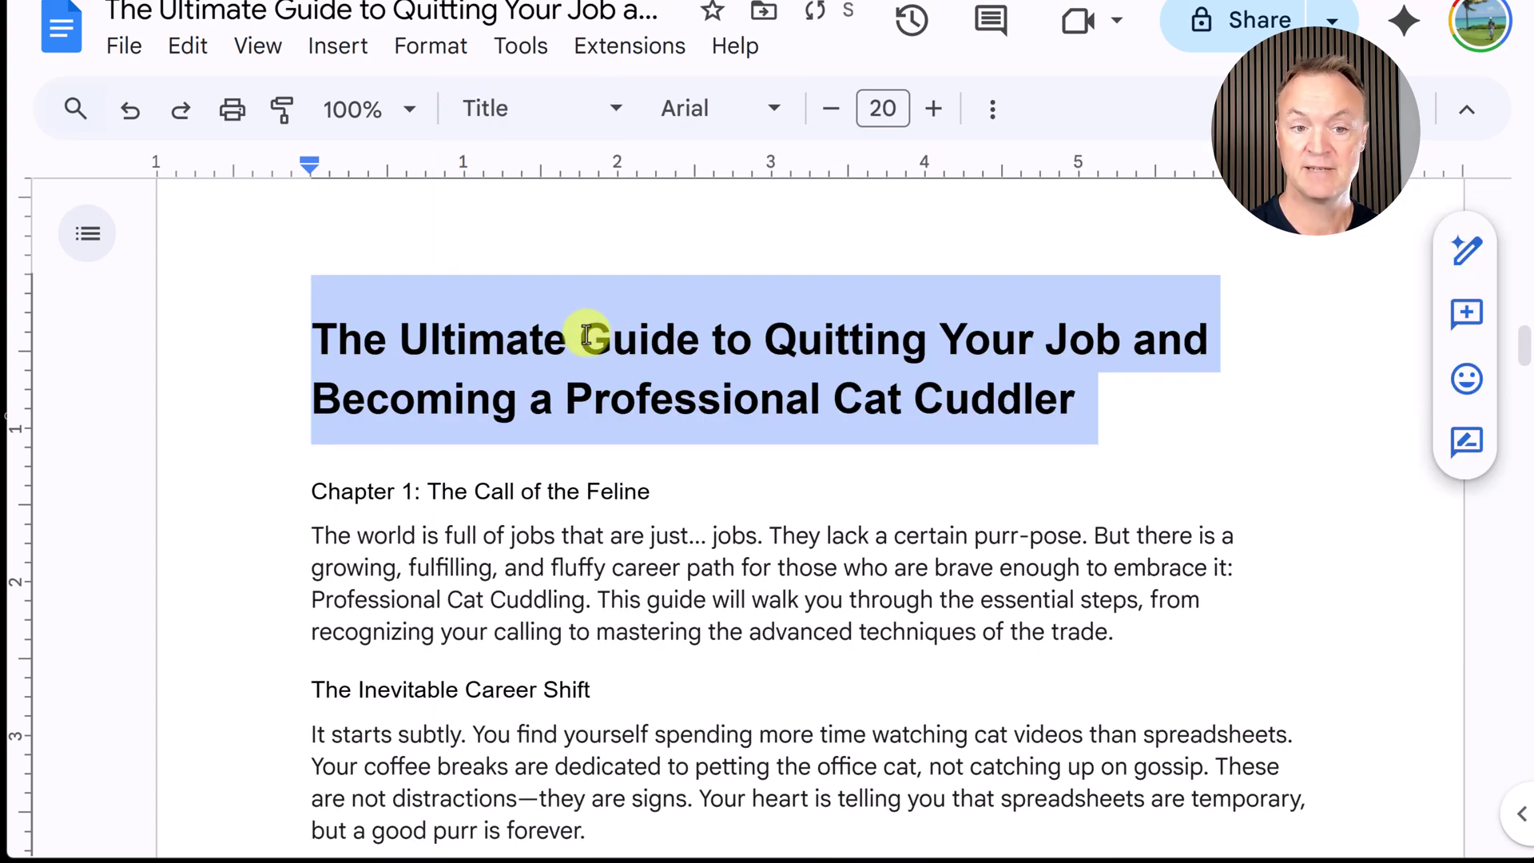
{"action": "scroll", "coordinate": [613, 343], "scroll_direction": "down", "scroll_amount": 1}
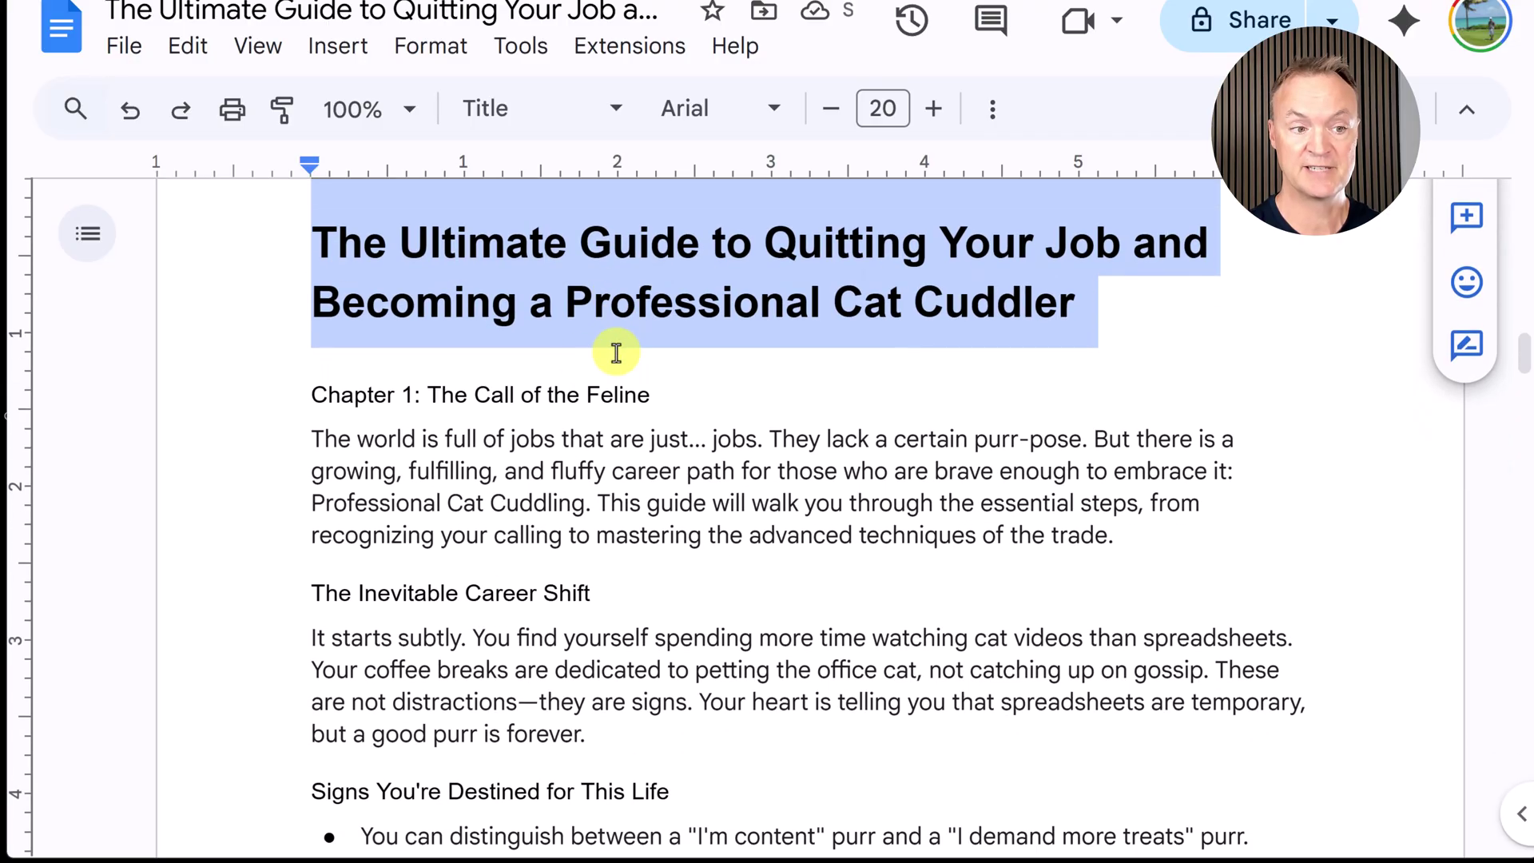
{"action": "left_click", "coordinate": [492, 394]}
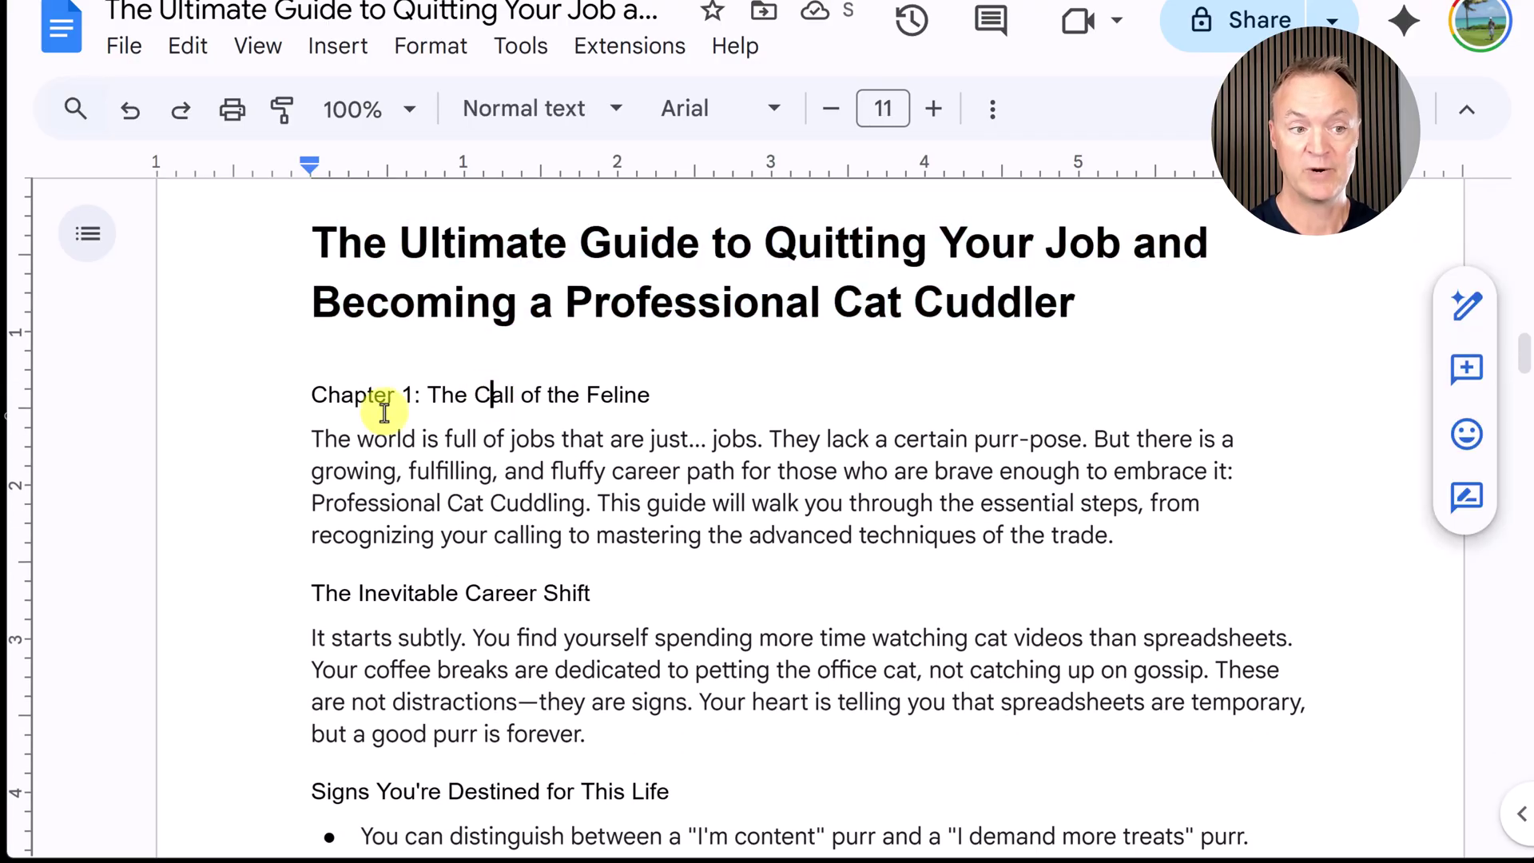
Make the Chapter 1: The Call of the Feline line a Heading 1.
{"action": "left_click_drag", "start_coordinate": [653, 397], "coordinate": [276, 399]}
{"action": "left_click", "coordinate": [568, 399]}
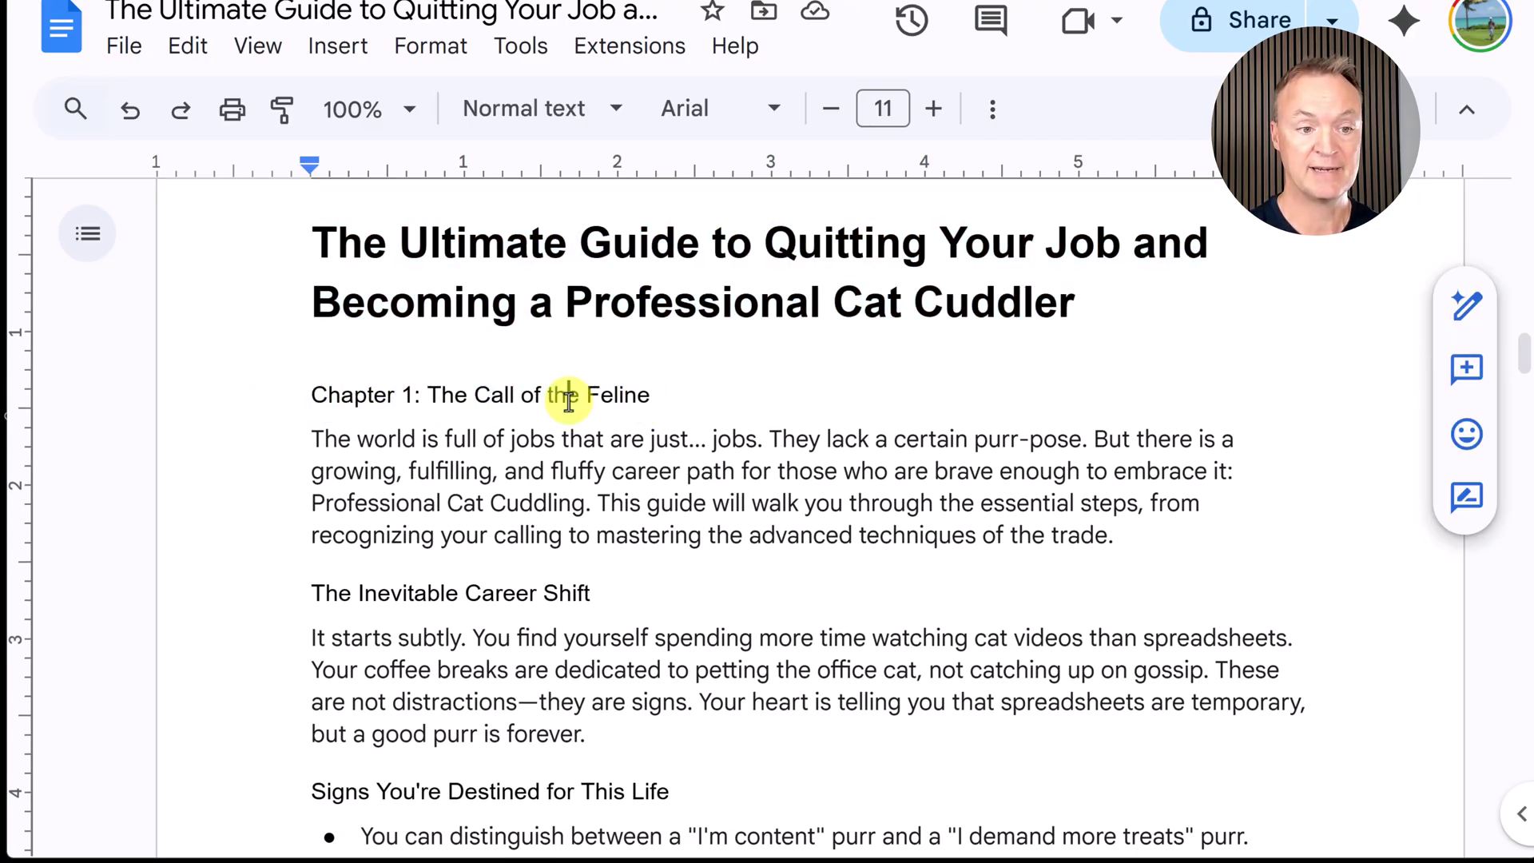
{"action": "triple_click", "coordinate": [568, 400]}
{"action": "left_click", "coordinate": [615, 108]}
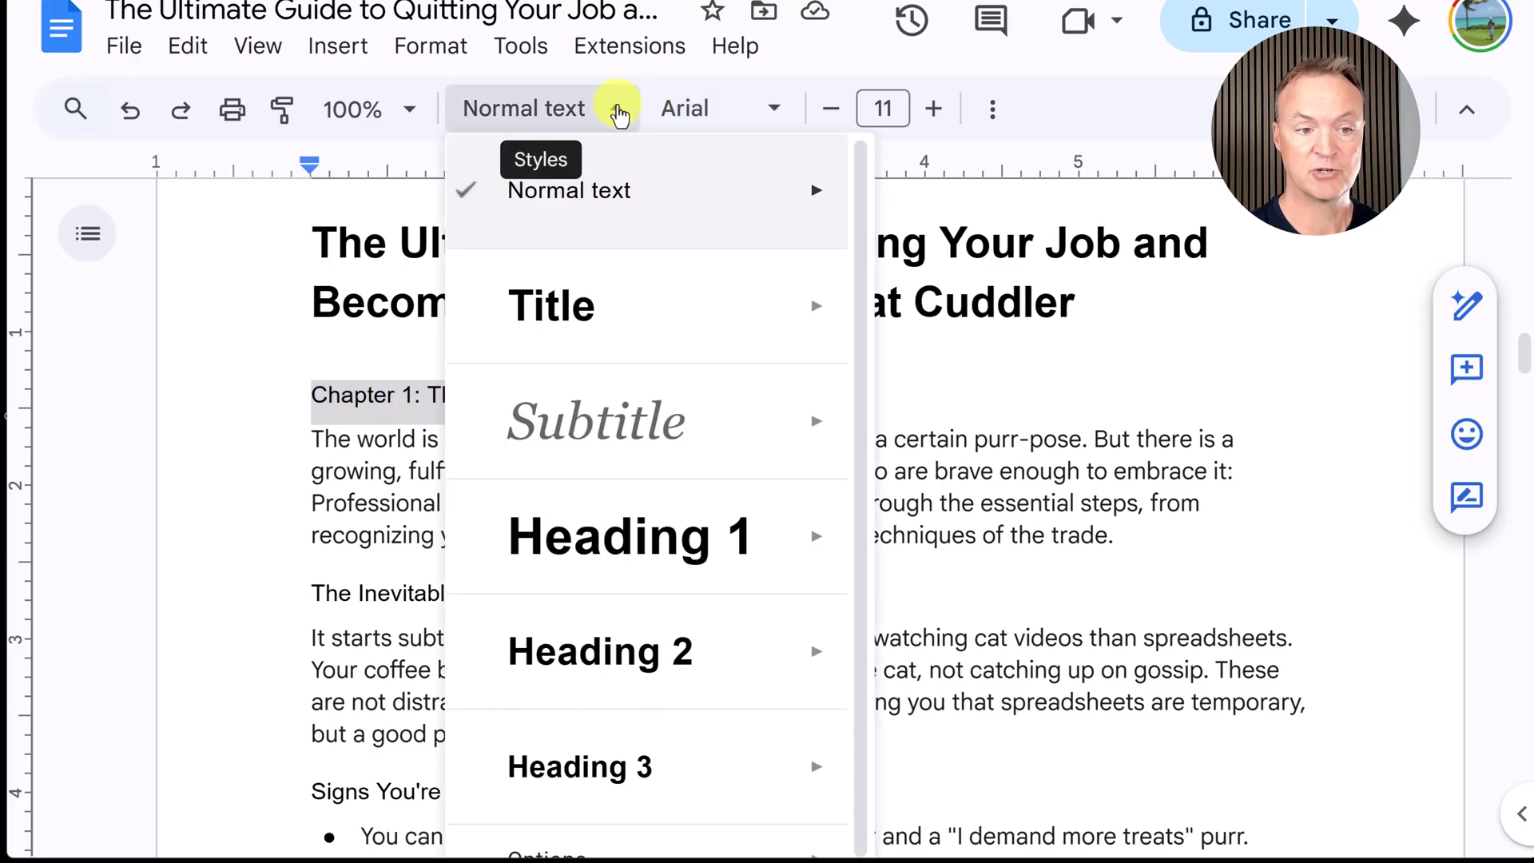
{"action": "mouse_move", "coordinate": [641, 476]}
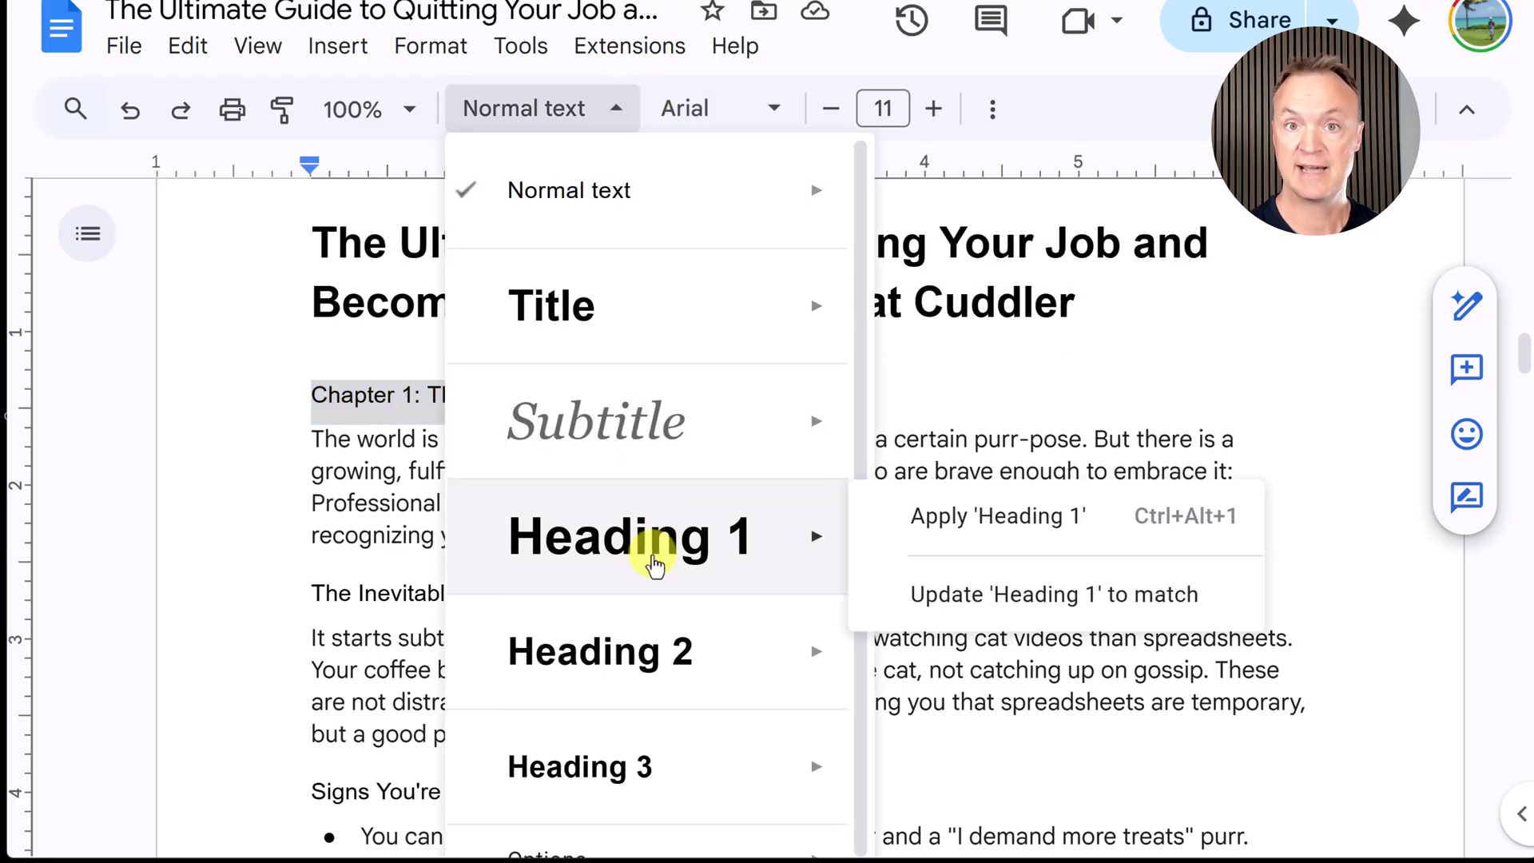
{"action": "left_click", "coordinate": [653, 566]}
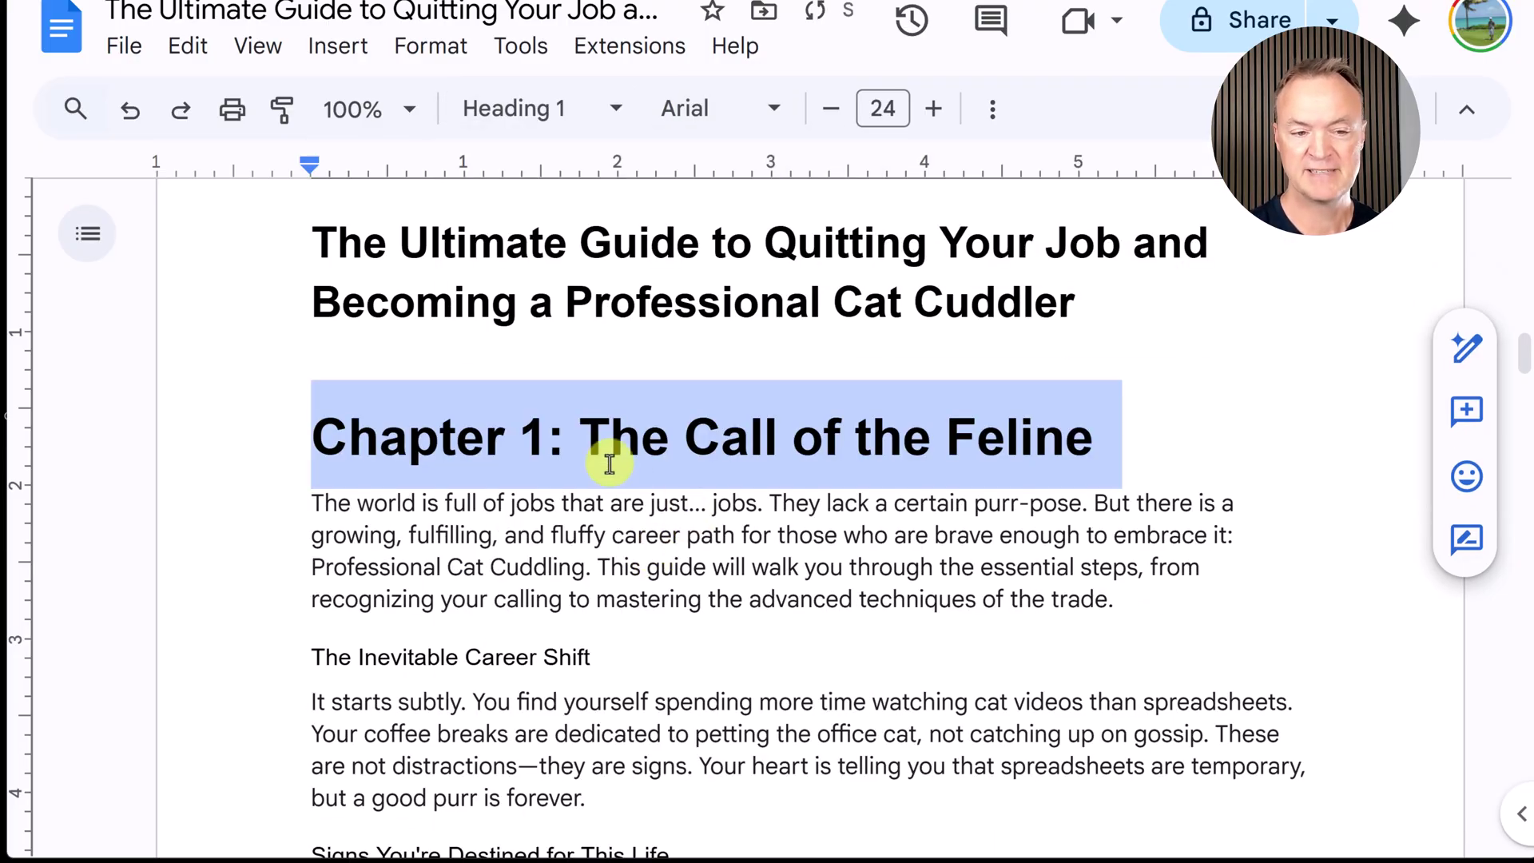
Shrink the Chapter 1 heading to 16 pt and update Heading 1 to match it.
{"action": "left_click", "coordinate": [833, 110]}
{"action": "left_click", "coordinate": [834, 111]}
{"action": "left_click", "coordinate": [834, 110]}
{"action": "left_click", "coordinate": [834, 110]}
{"action": "left_click", "coordinate": [834, 110]}
{"action": "left_click", "coordinate": [834, 110]}
{"action": "left_click", "coordinate": [833, 110]}
{"action": "left_click", "coordinate": [834, 110]}
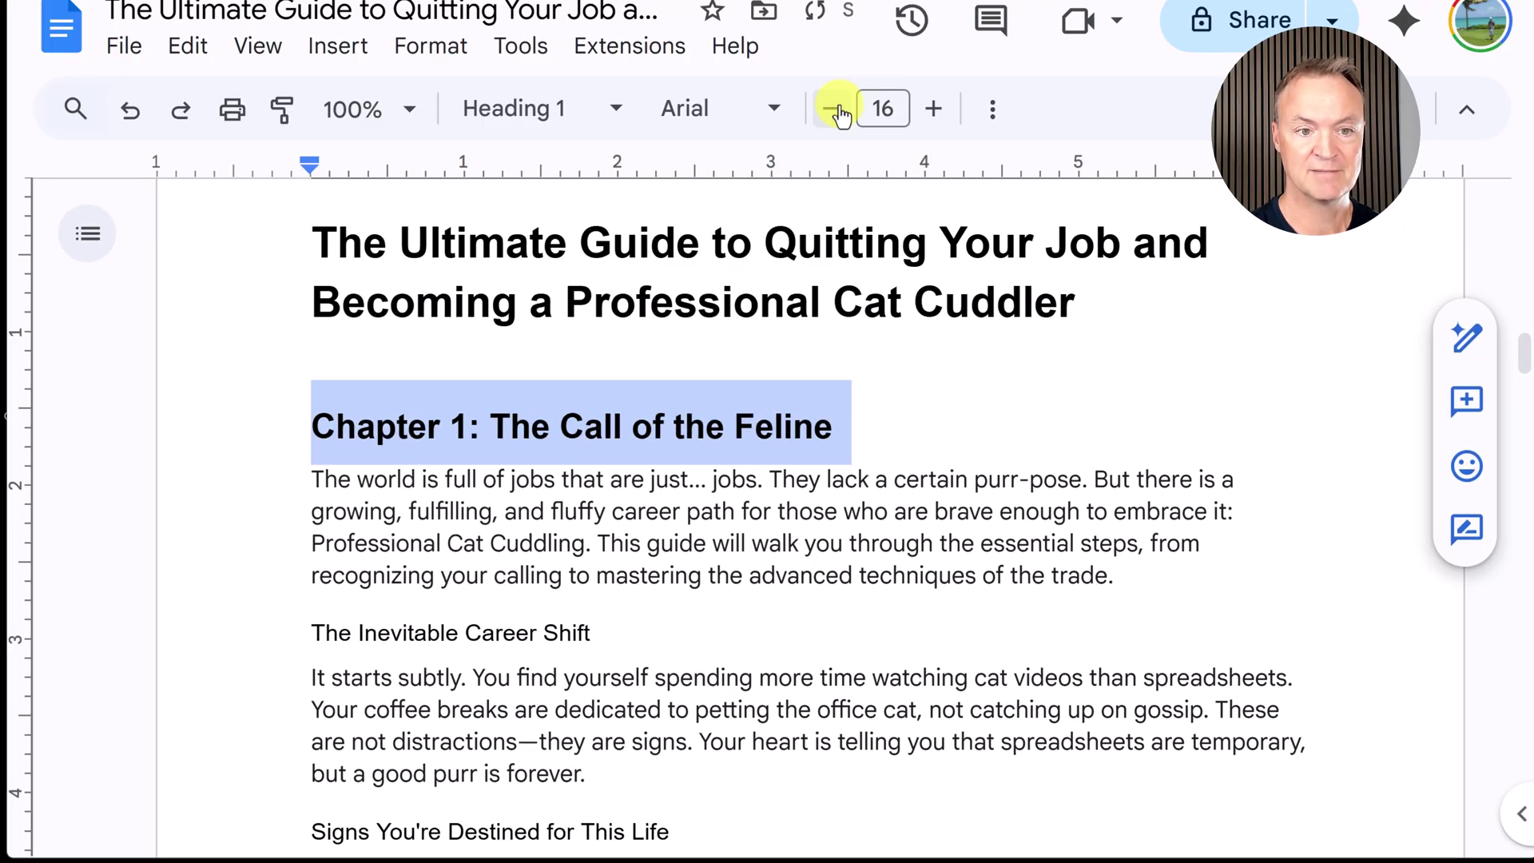
{"action": "left_click", "coordinate": [622, 110]}
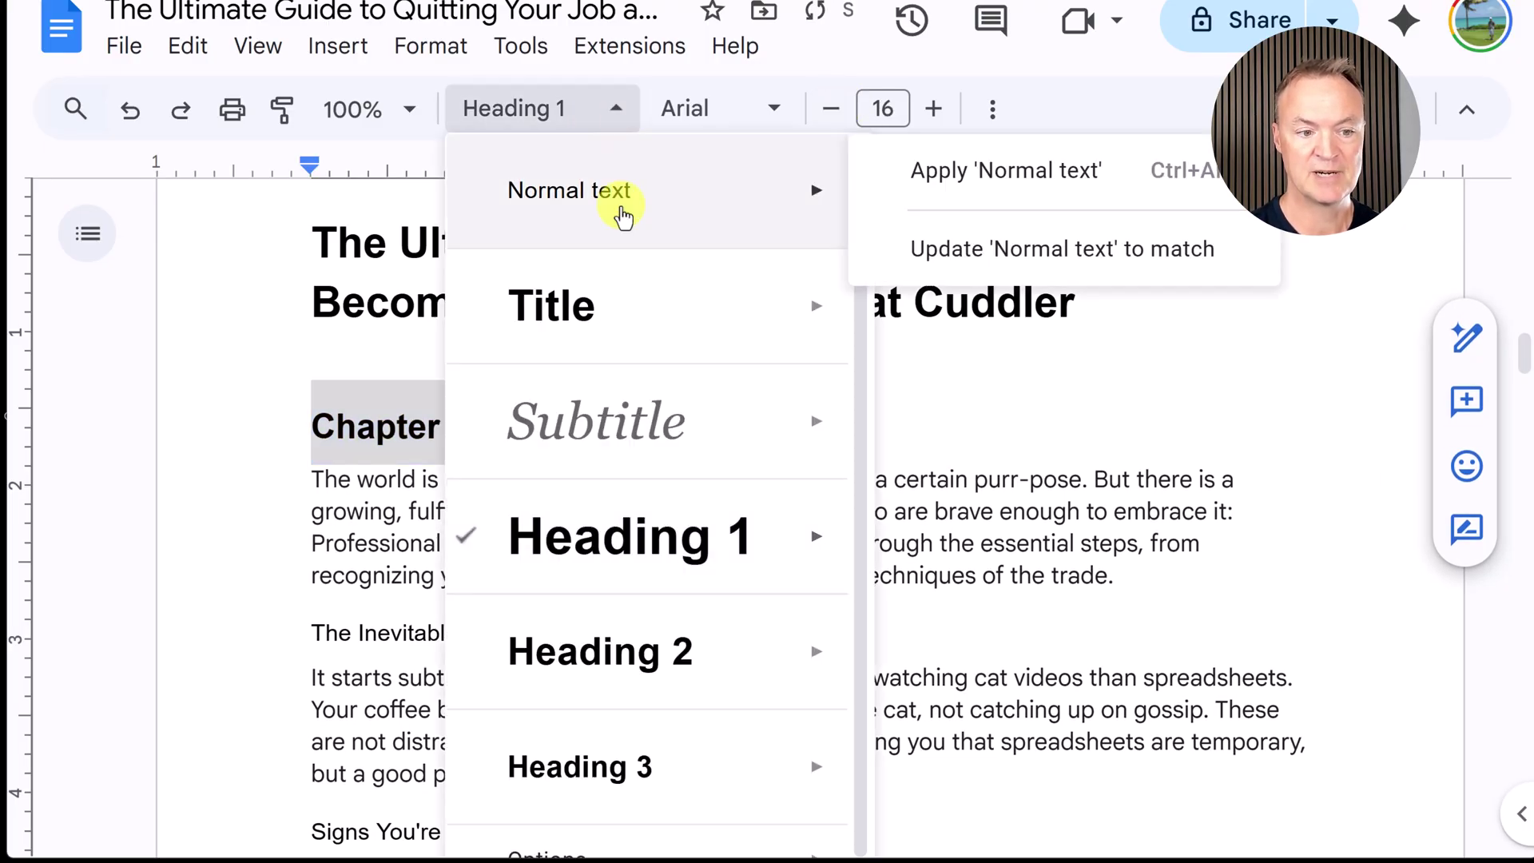
{"action": "mouse_move", "coordinate": [716, 530]}
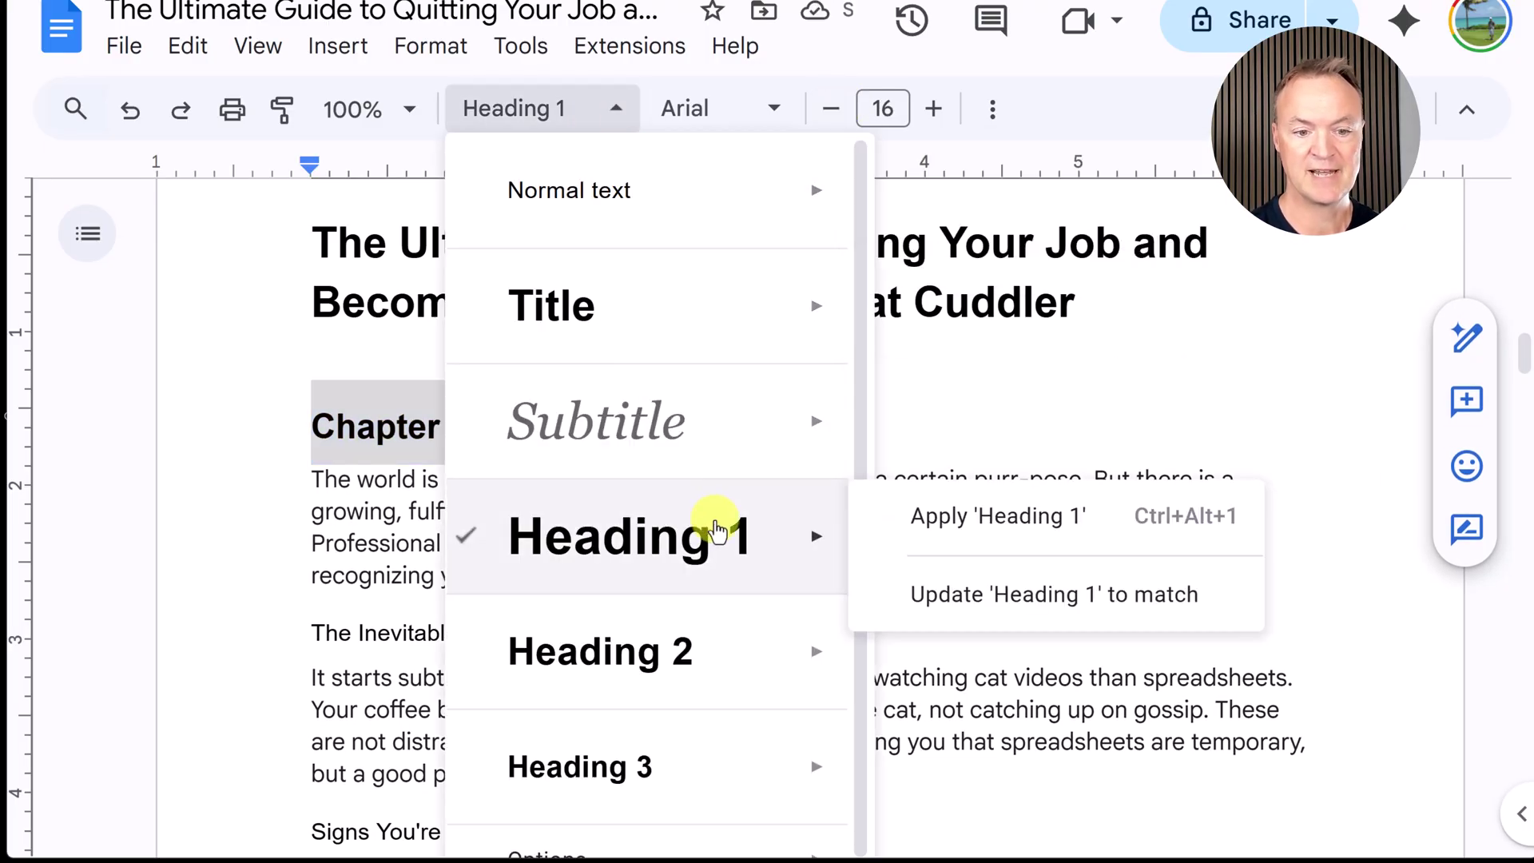
{"action": "left_click", "coordinate": [1043, 615]}
{"action": "left_click", "coordinate": [800, 511]}
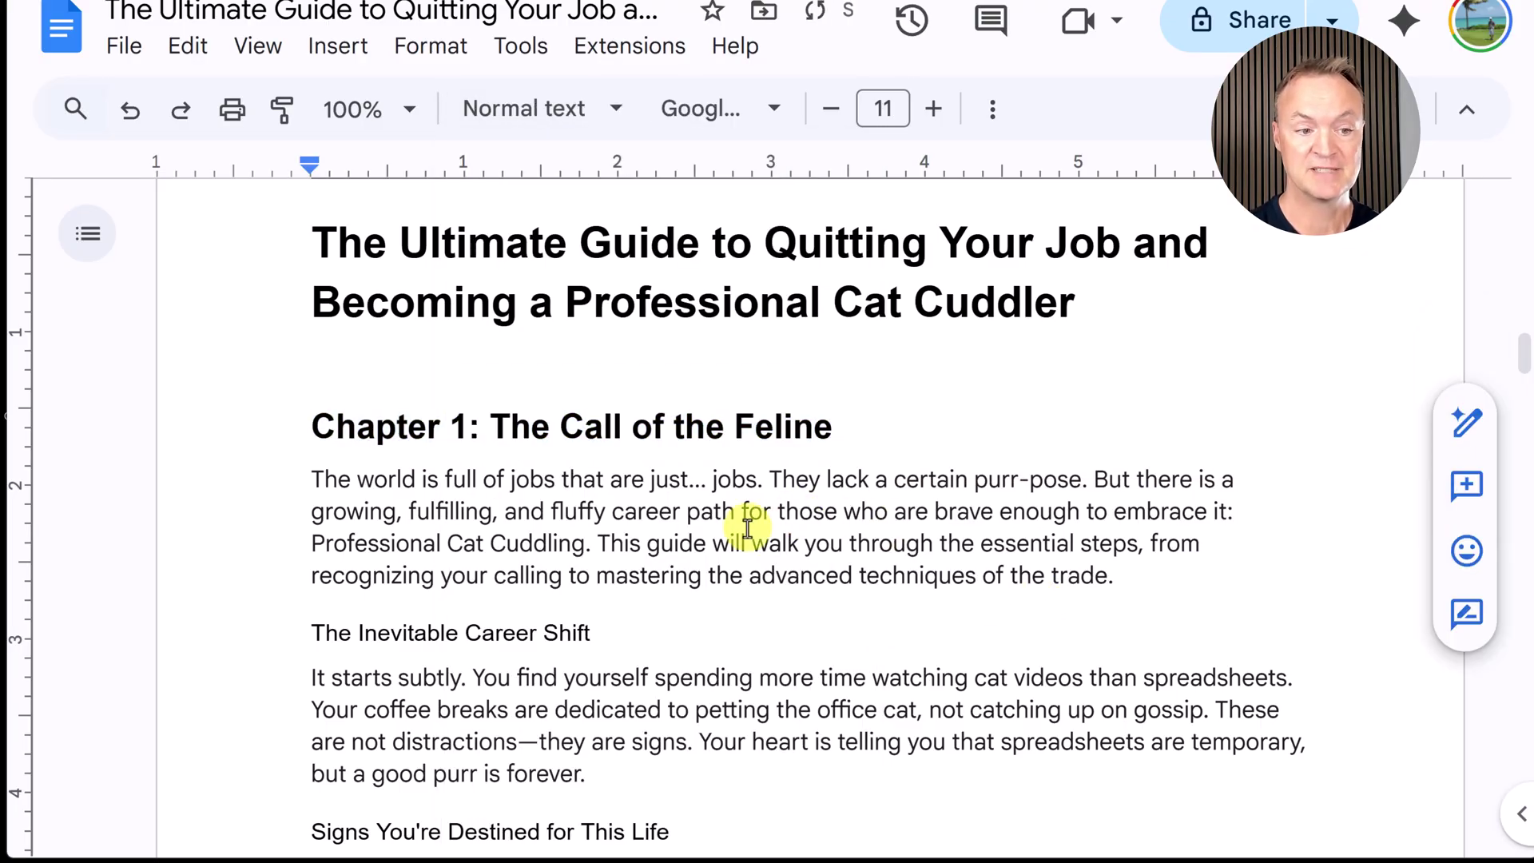
Apply Heading 1 to the Chapter 2: Essential Skills & Training line.
{"action": "scroll", "coordinate": [499, 465], "scroll_direction": "down", "scroll_amount": 7}
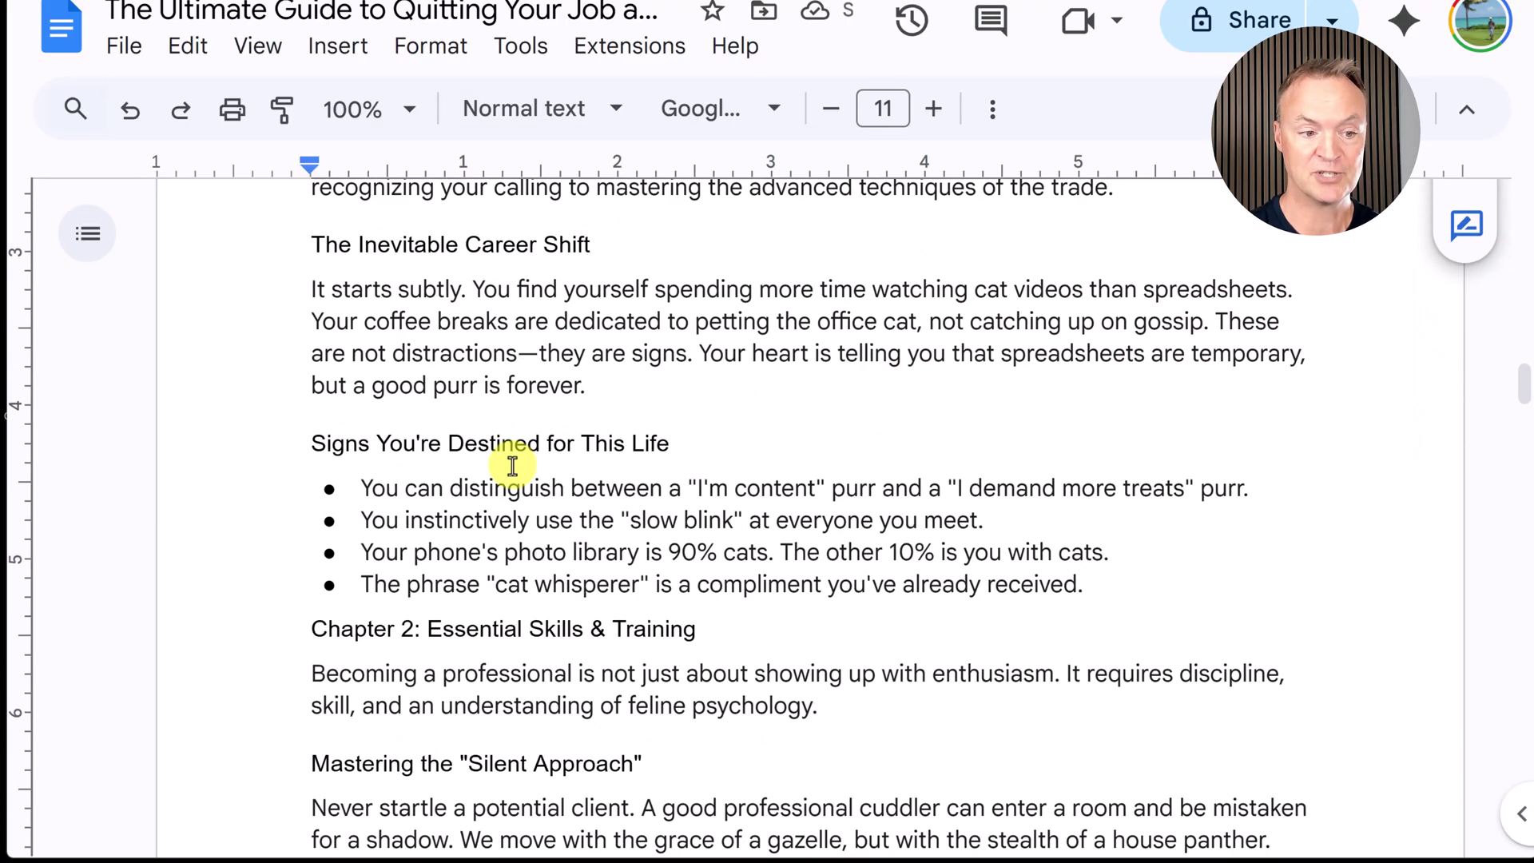
{"action": "left_click_drag", "start_coordinate": [703, 438], "coordinate": [298, 441]}
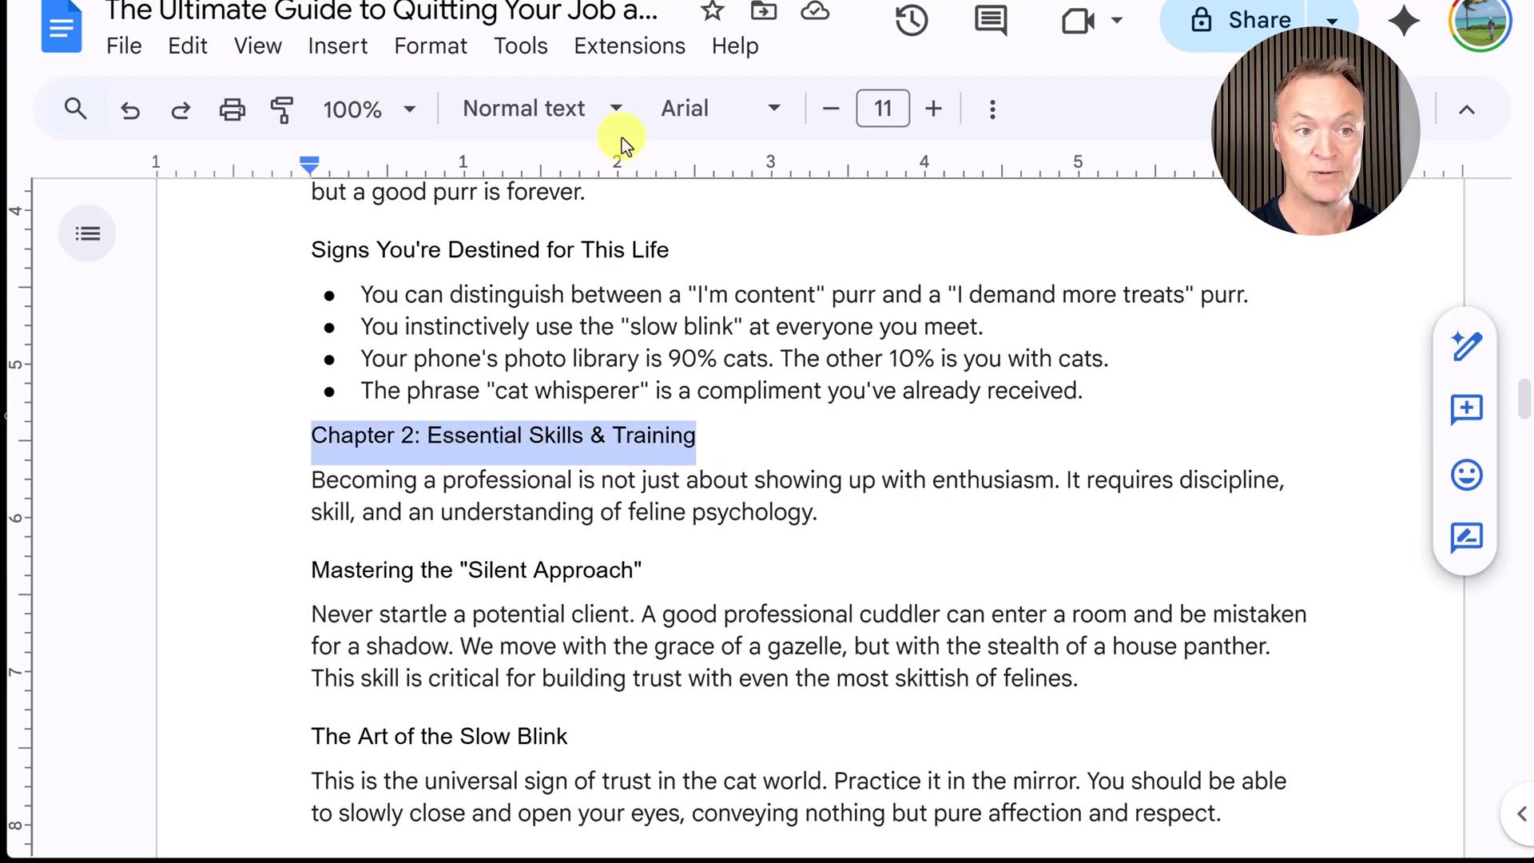
{"action": "left_click", "coordinate": [616, 110]}
{"action": "left_click", "coordinate": [589, 523]}
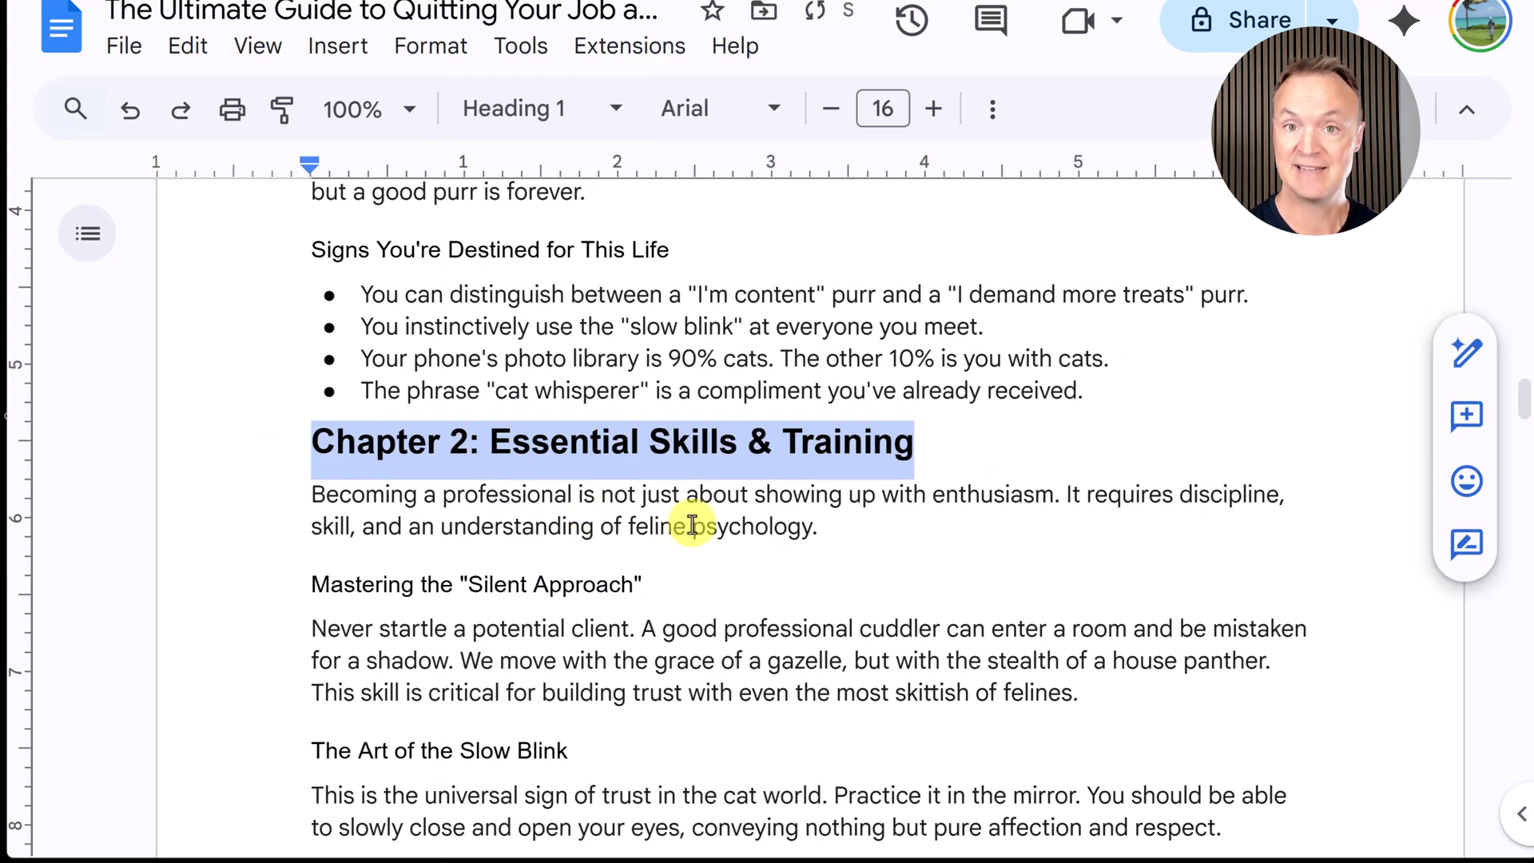
{"action": "left_click", "coordinate": [689, 533]}
Refresh the table of contents so it lists both chapter headings on page 2.
{"action": "scroll", "coordinate": [703, 519], "scroll_direction": "up", "scroll_amount": 15}
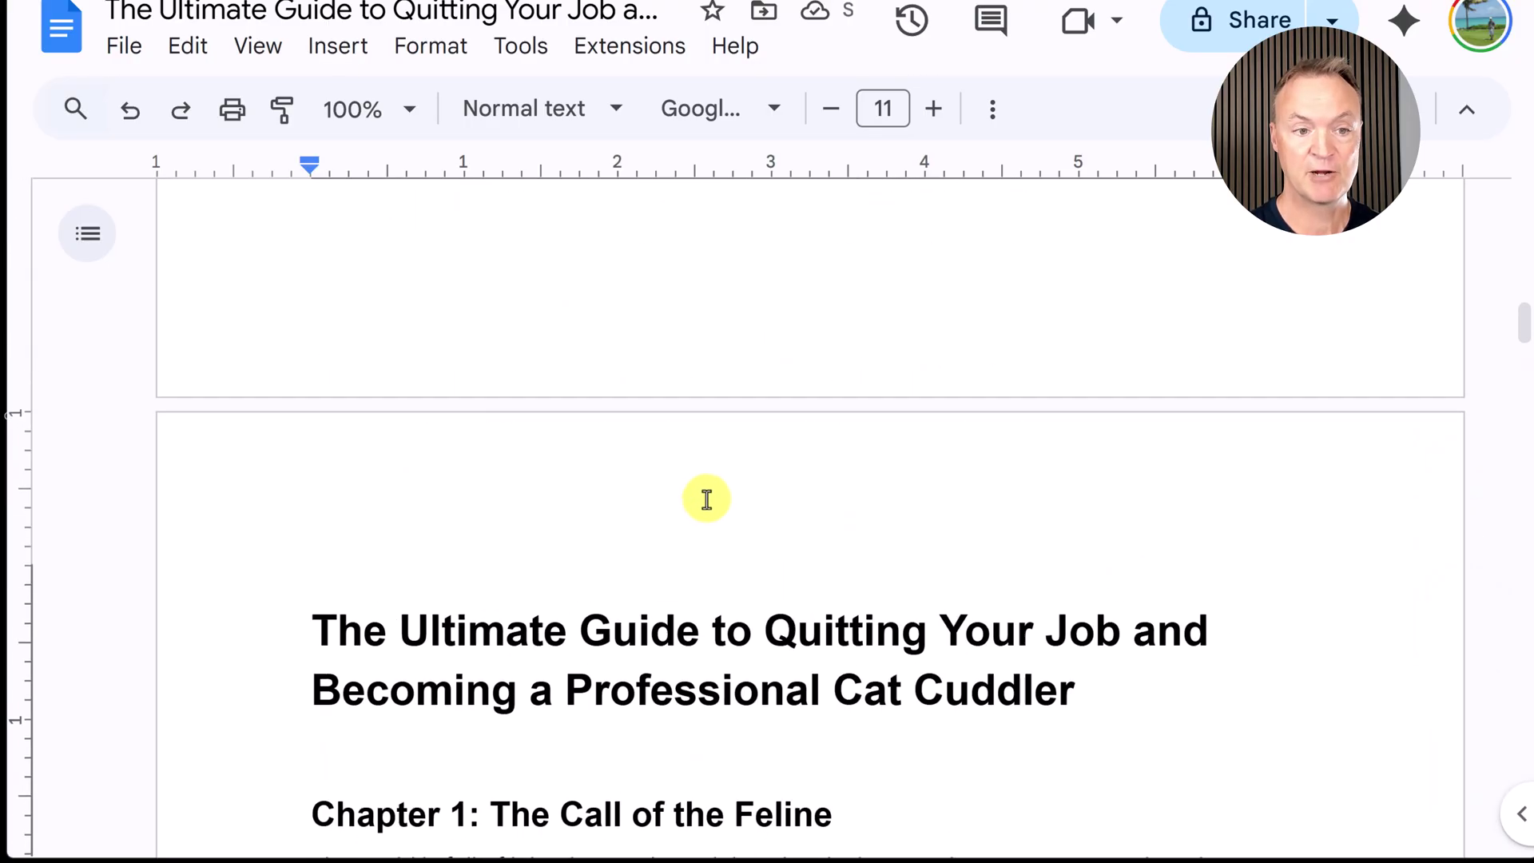
{"action": "scroll", "coordinate": [703, 503], "scroll_direction": "up", "scroll_amount": 3}
{"action": "left_click", "coordinate": [420, 395]}
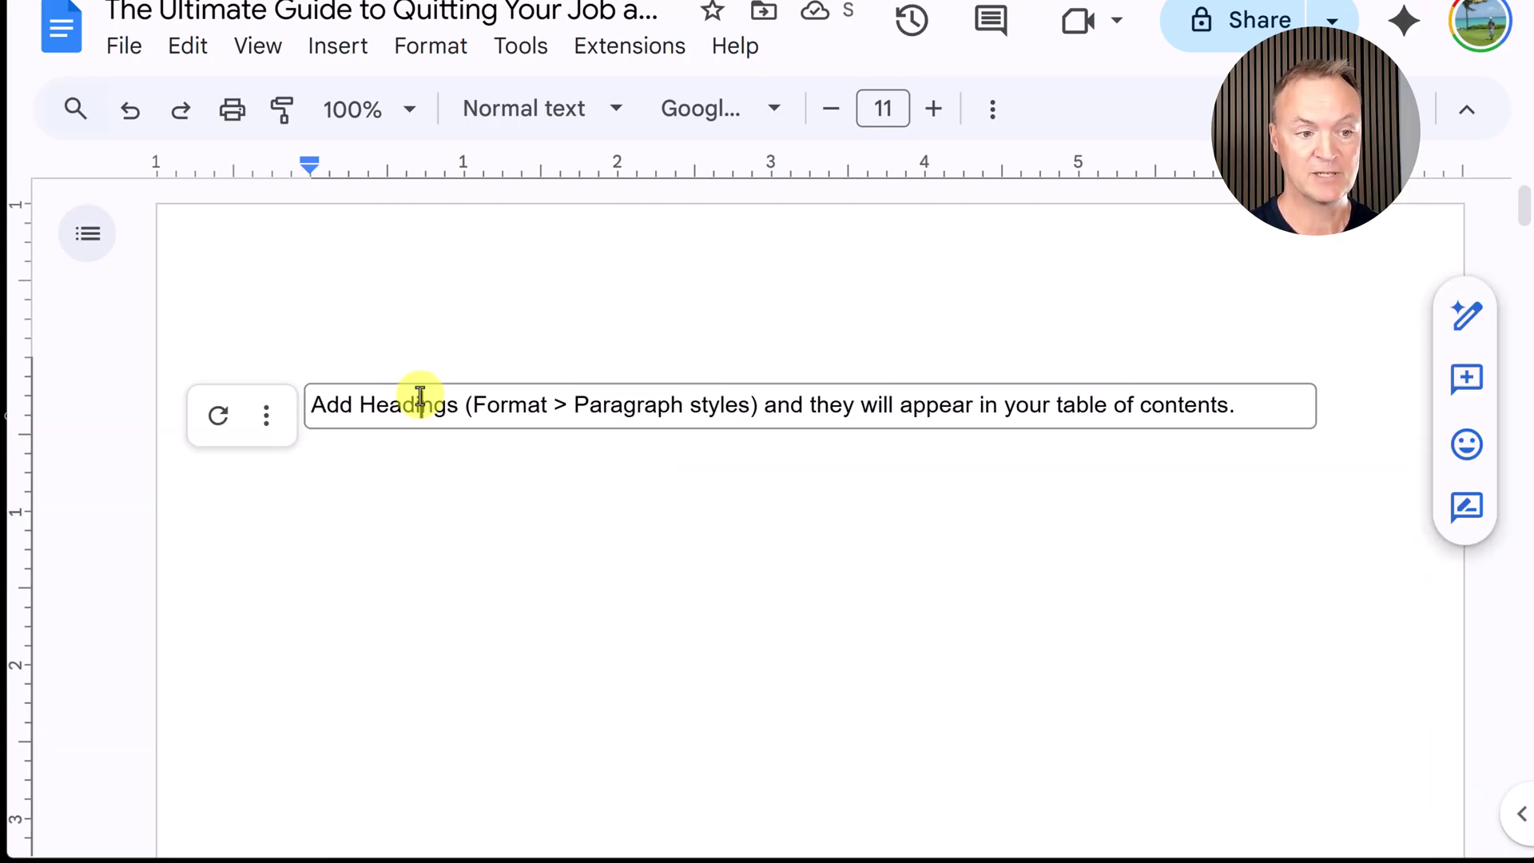
{"action": "left_click", "coordinate": [223, 417]}
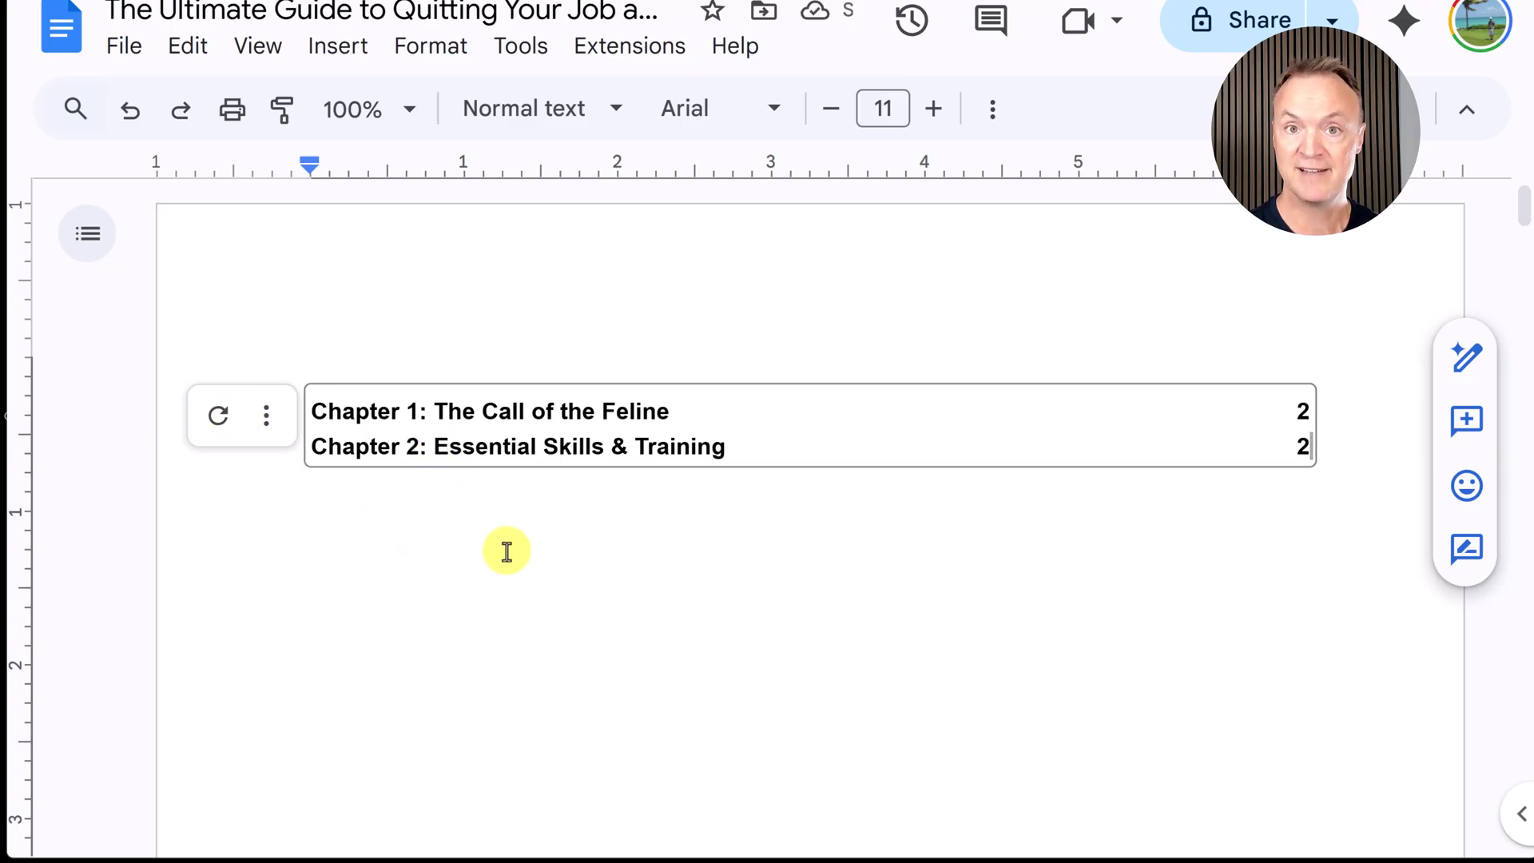
{"action": "scroll", "coordinate": [518, 544], "scroll_direction": "down", "scroll_amount": 12}
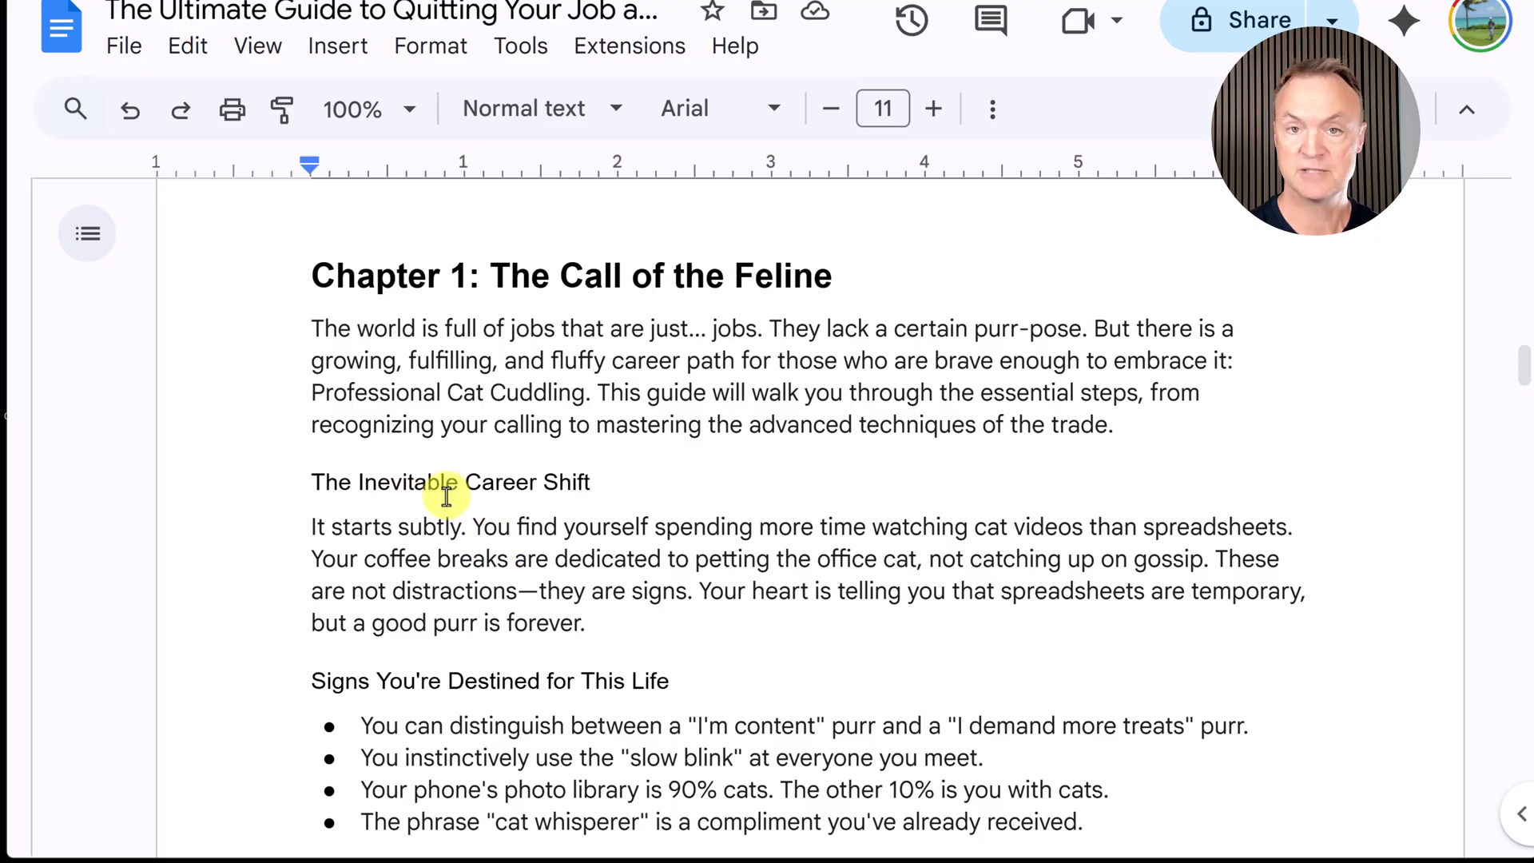
{"action": "scroll", "coordinate": [452, 490], "scroll_direction": "down", "scroll_amount": 1}
{"action": "left_click_drag", "start_coordinate": [594, 391], "coordinate": [301, 397]}
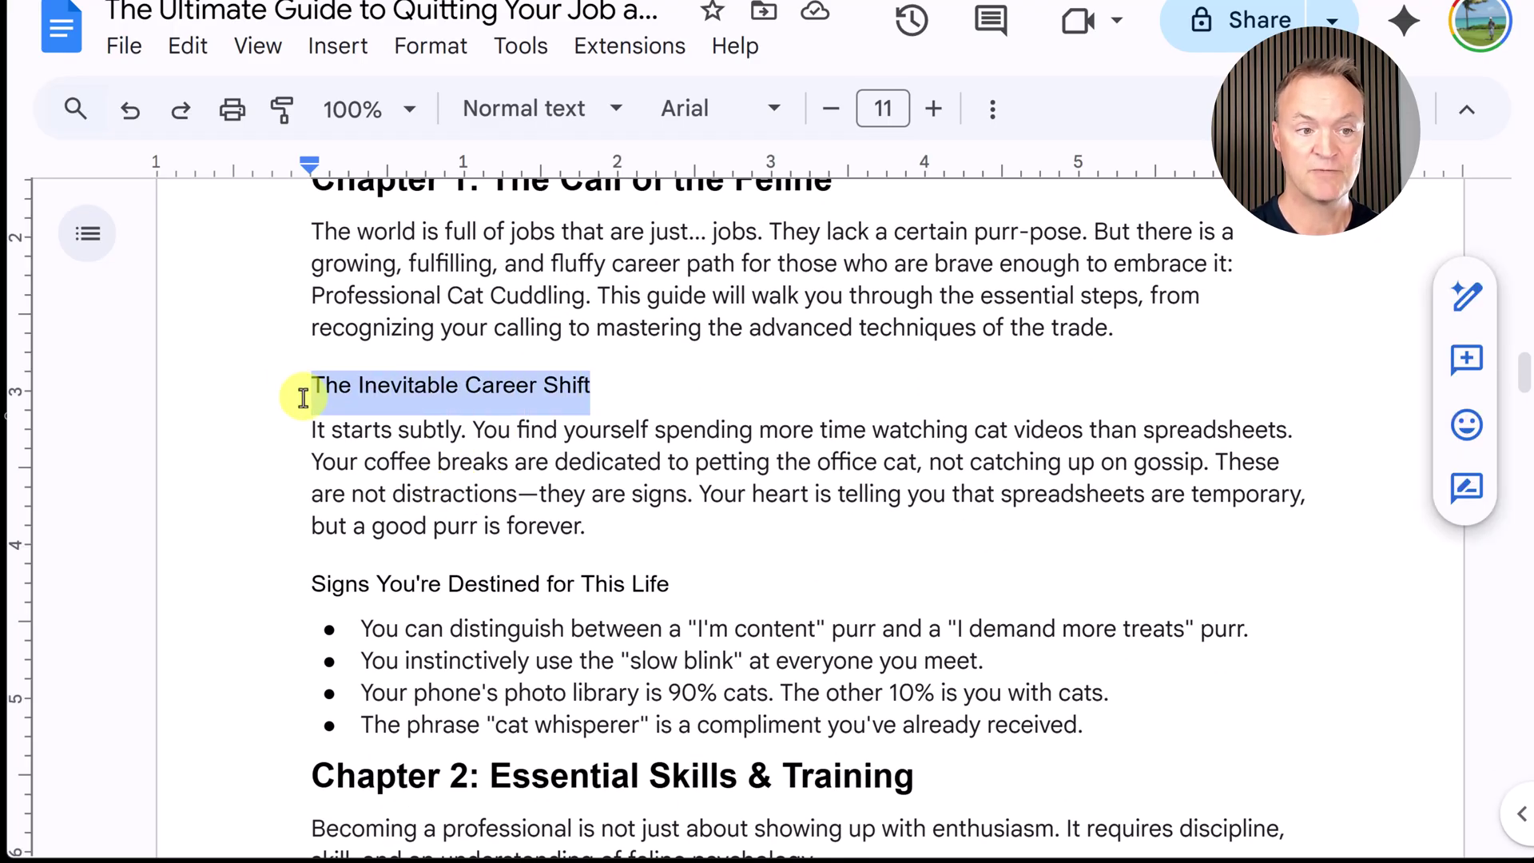
Make The Inevitable Career Shift a 12 pt Heading 2 and update Heading 2 to match.
{"action": "left_click", "coordinate": [615, 119]}
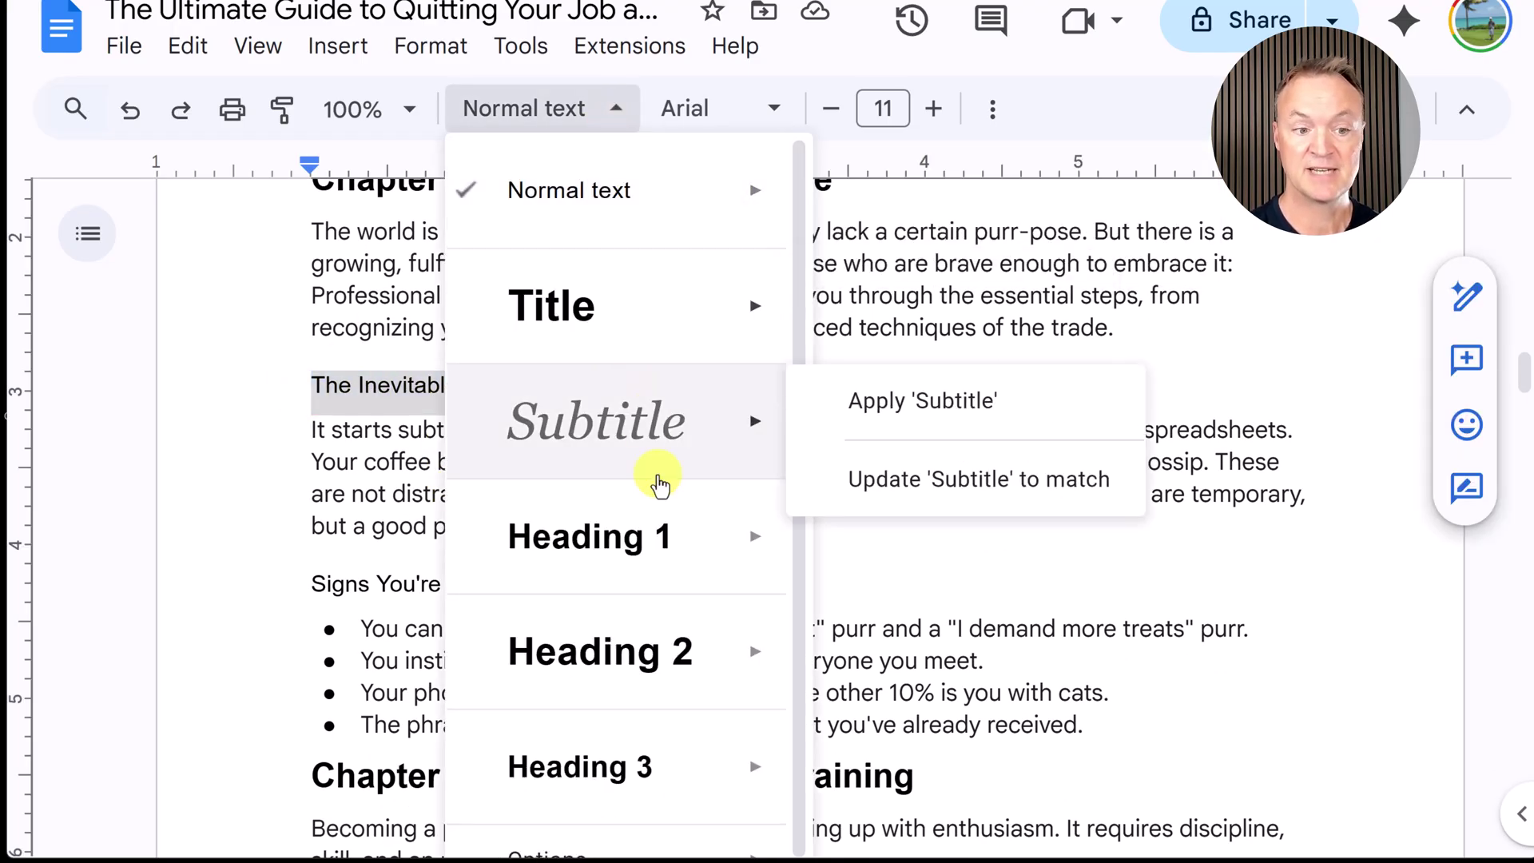
{"action": "mouse_move", "coordinate": [653, 628]}
{"action": "left_click", "coordinate": [655, 663]}
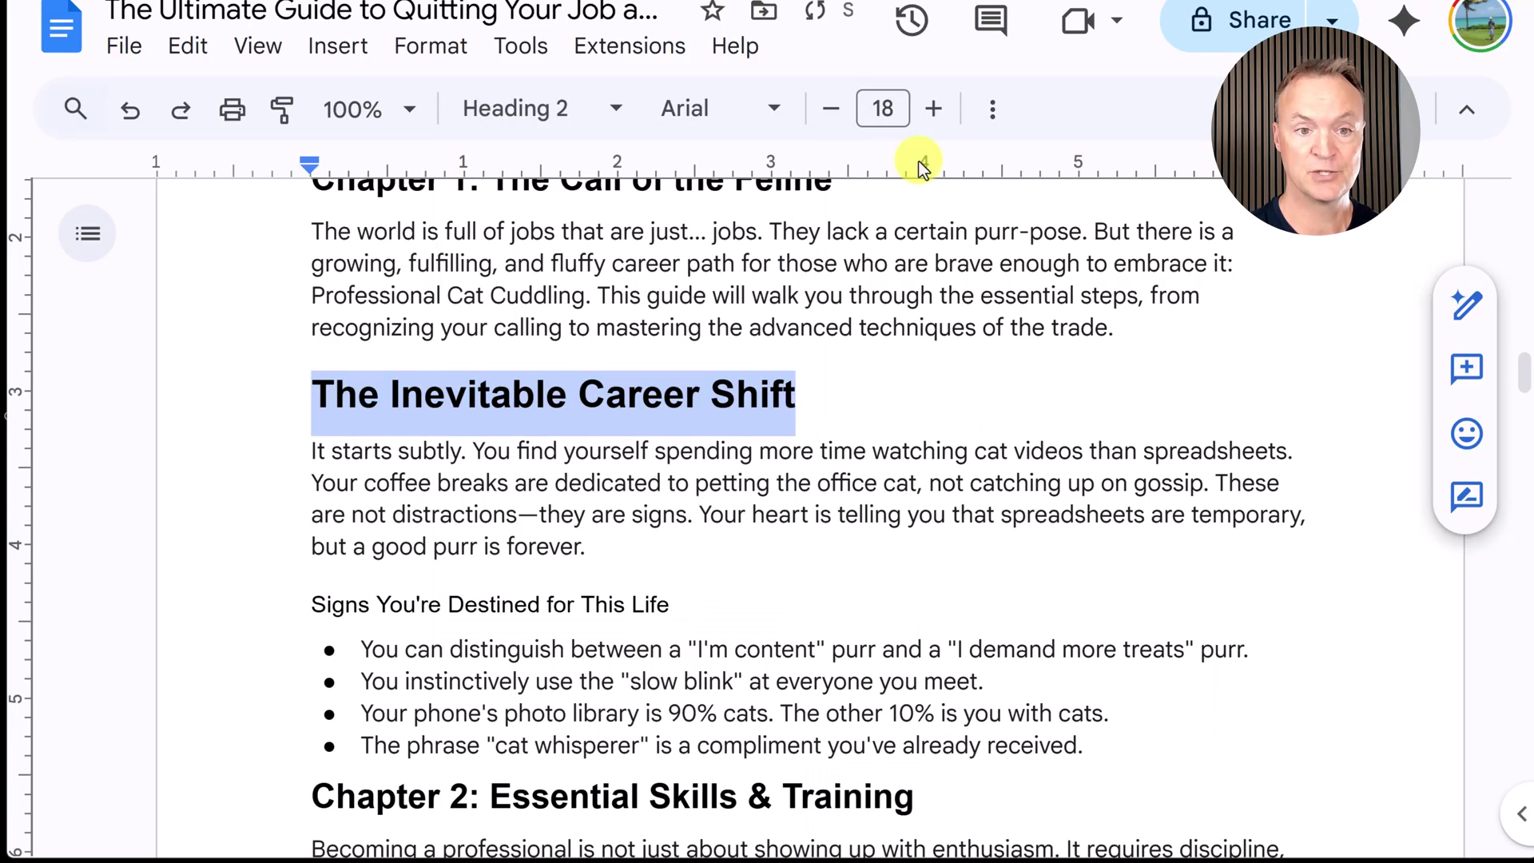
{"action": "left_click", "coordinate": [832, 109]}
{"action": "left_click", "coordinate": [832, 110]}
{"action": "left_click", "coordinate": [831, 109]}
{"action": "left_click", "coordinate": [831, 110]}
{"action": "left_click", "coordinate": [832, 109]}
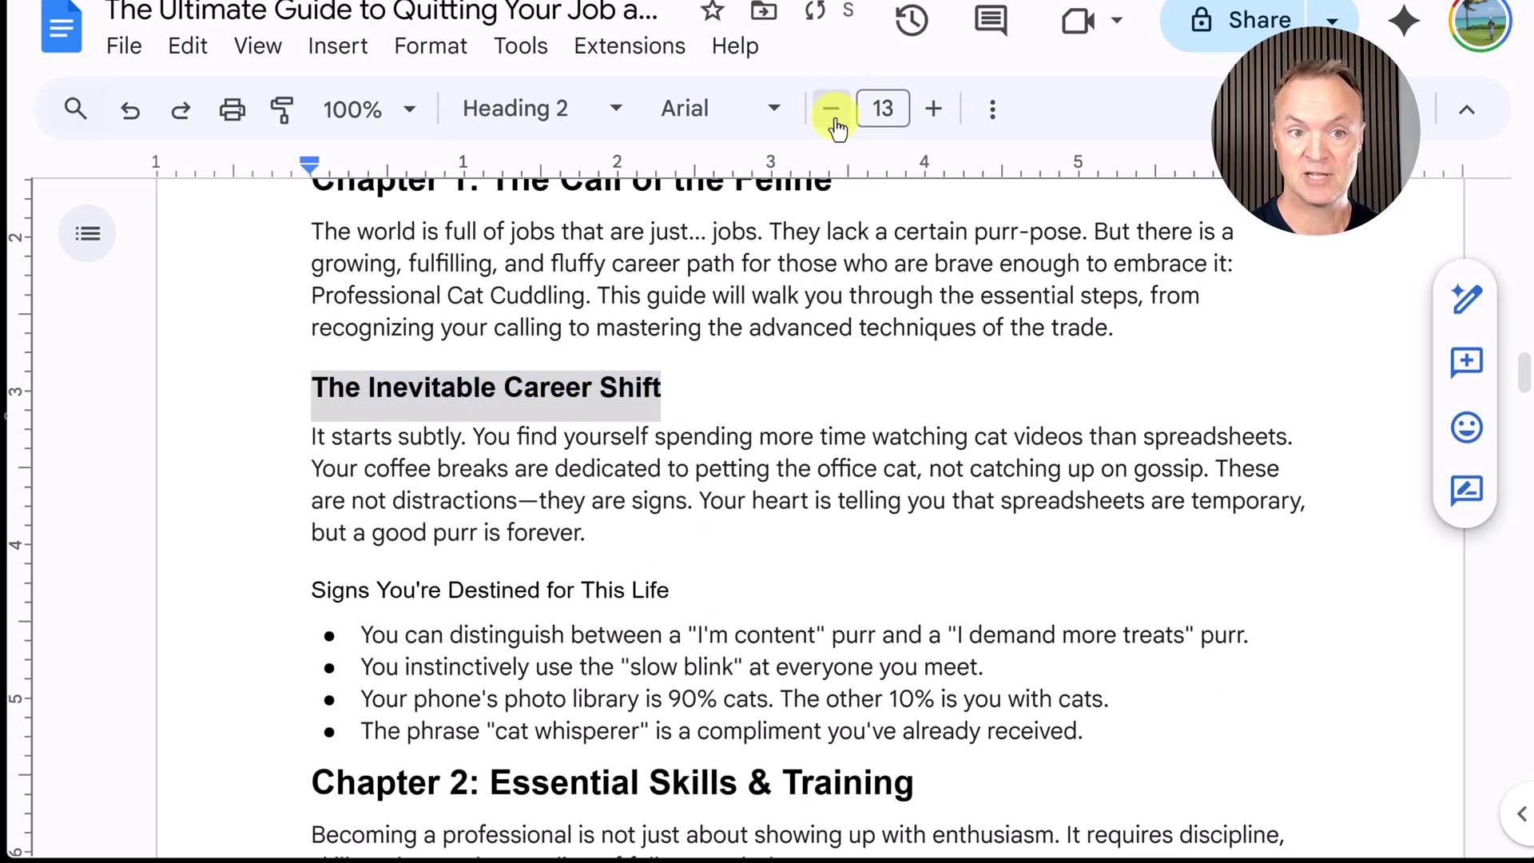
{"action": "left_click", "coordinate": [831, 110]}
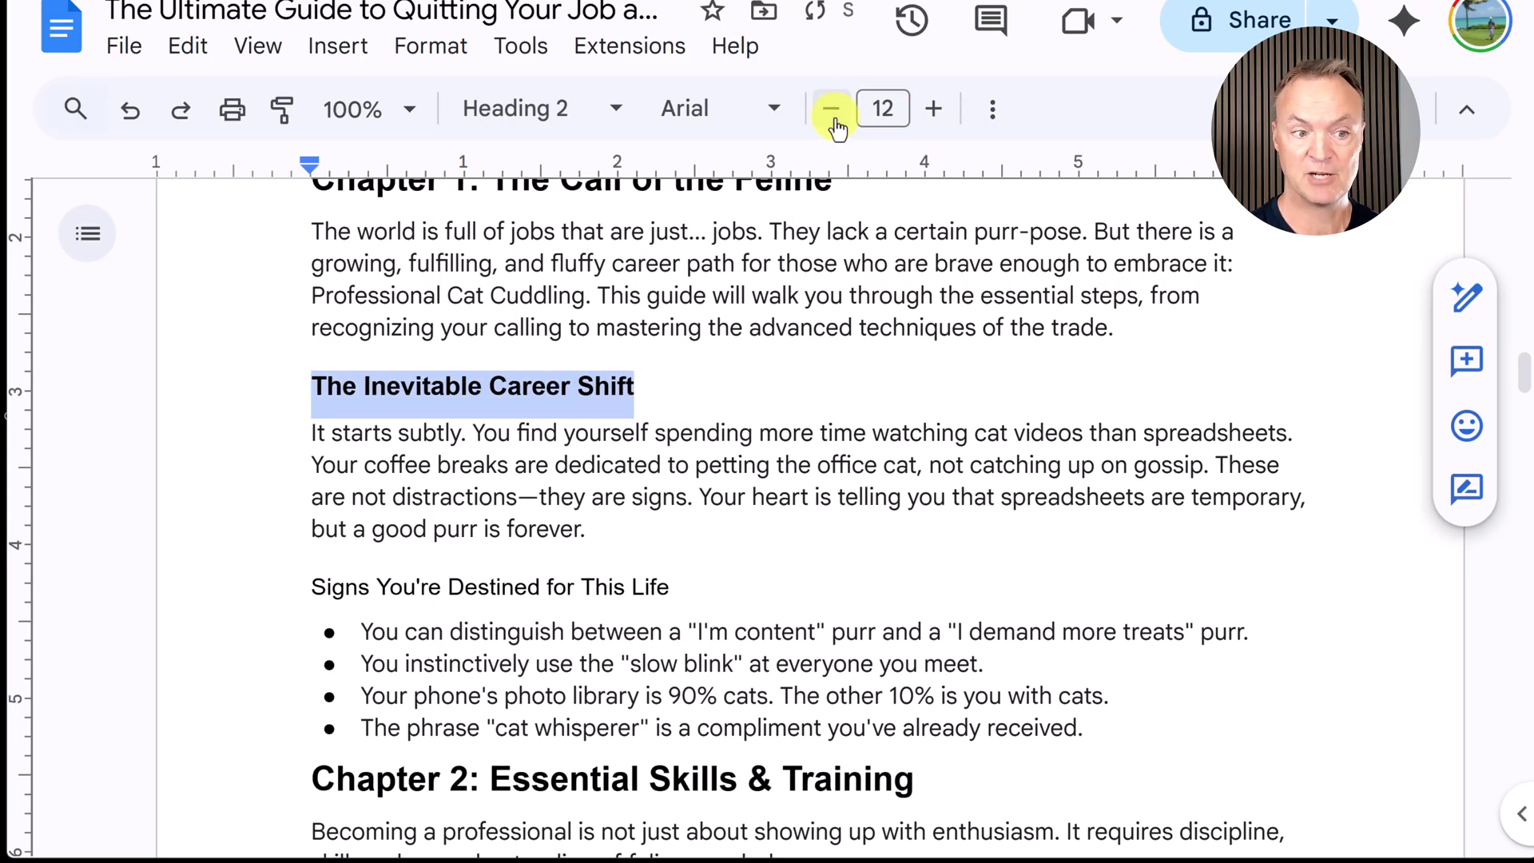
{"action": "left_click", "coordinate": [599, 113]}
{"action": "mouse_move", "coordinate": [651, 683]}
{"action": "left_click", "coordinate": [939, 737]}
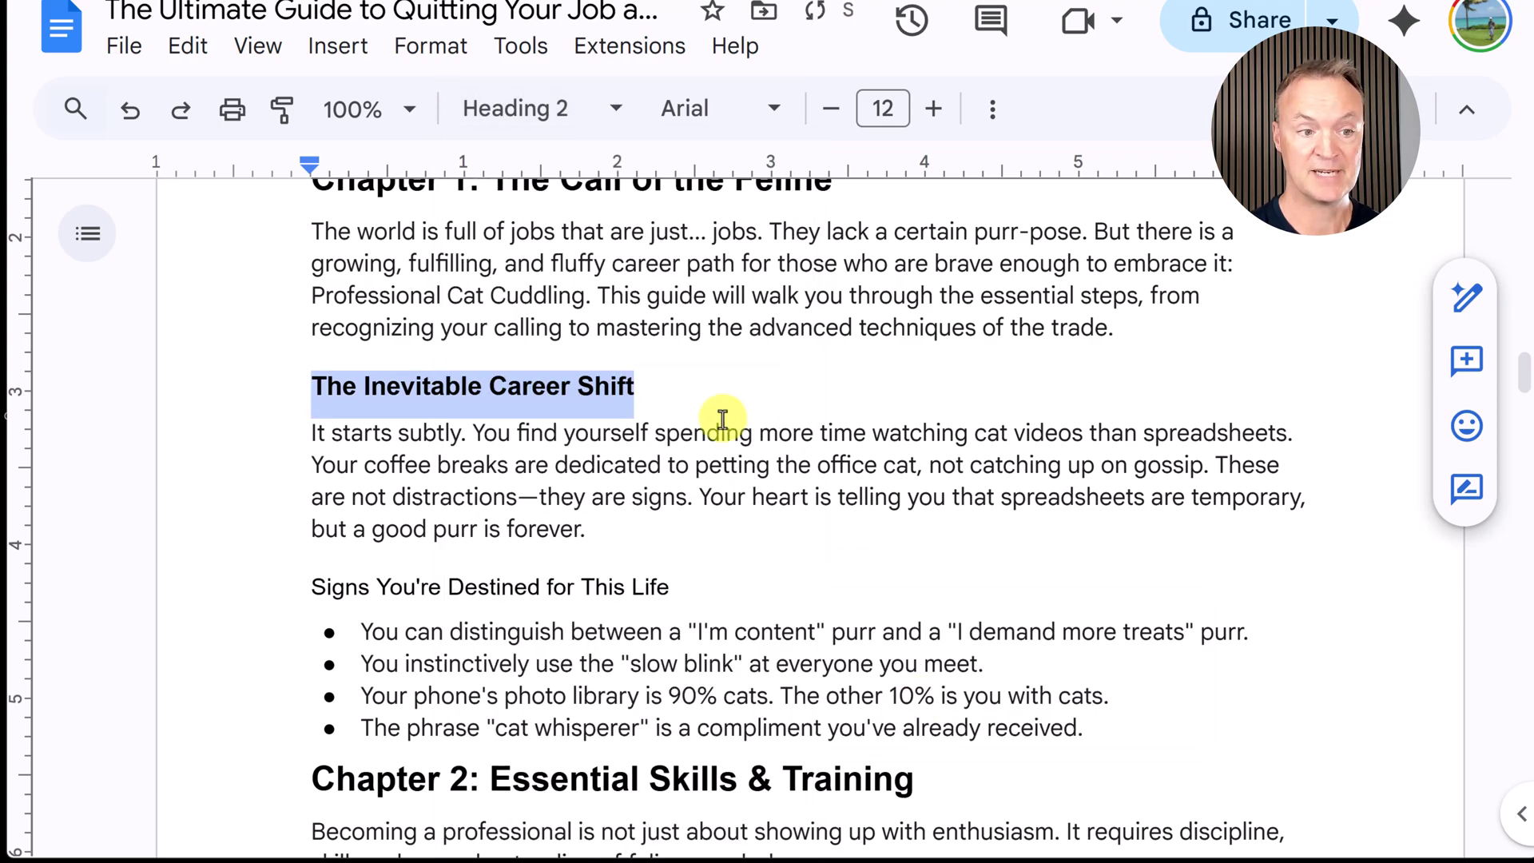
Apply Heading 2 to Signs You're Destined for This Life and Mastering the "Silent Approach".
{"action": "scroll", "coordinate": [675, 523], "scroll_direction": "down", "scroll_amount": 1}
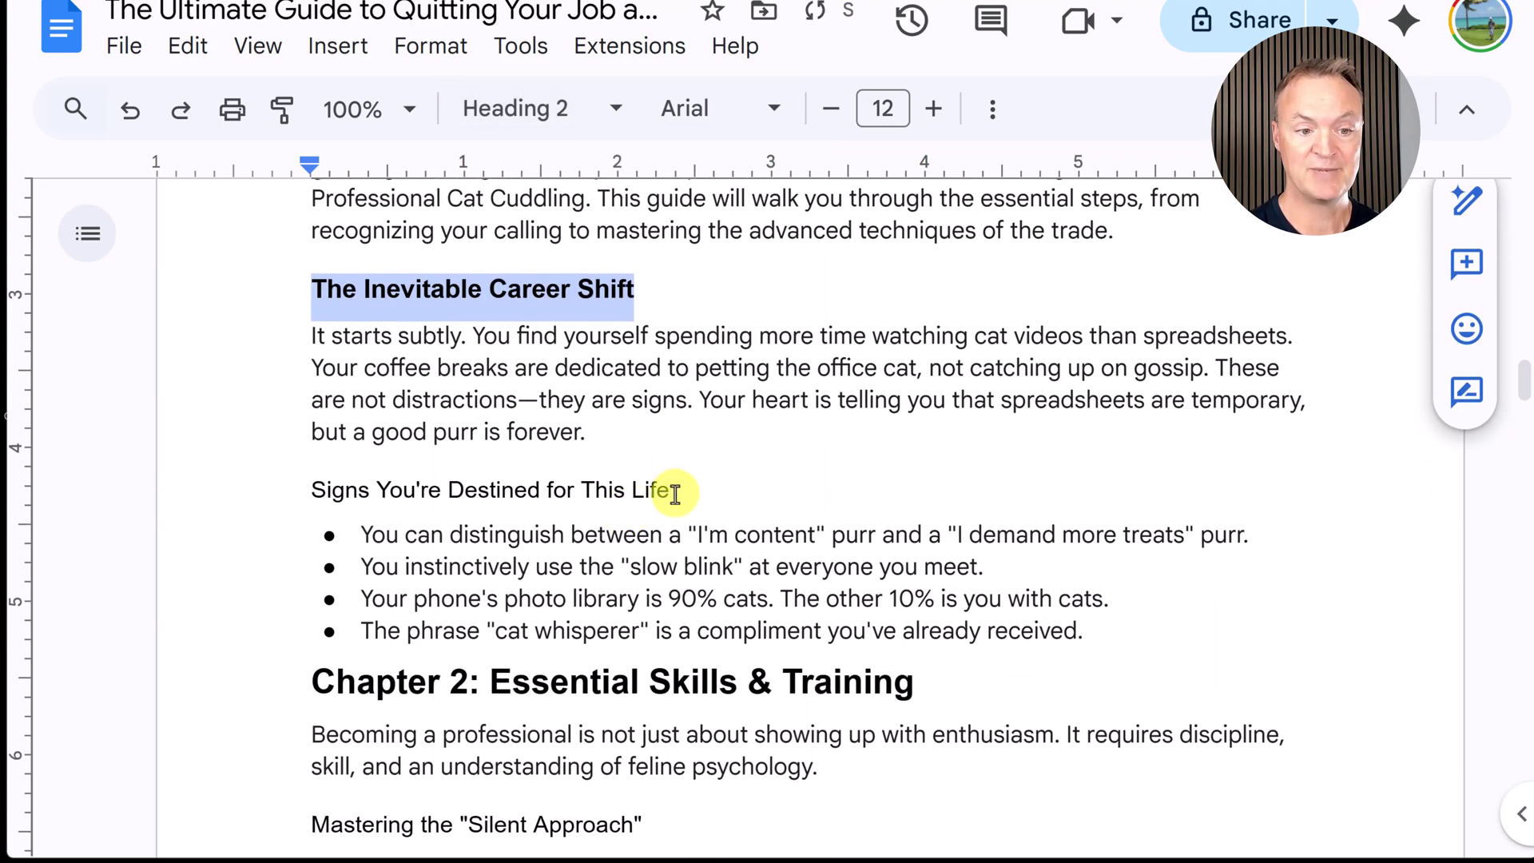
{"action": "left_click_drag", "start_coordinate": [673, 490], "coordinate": [313, 491]}
{"action": "left_click", "coordinate": [523, 132]}
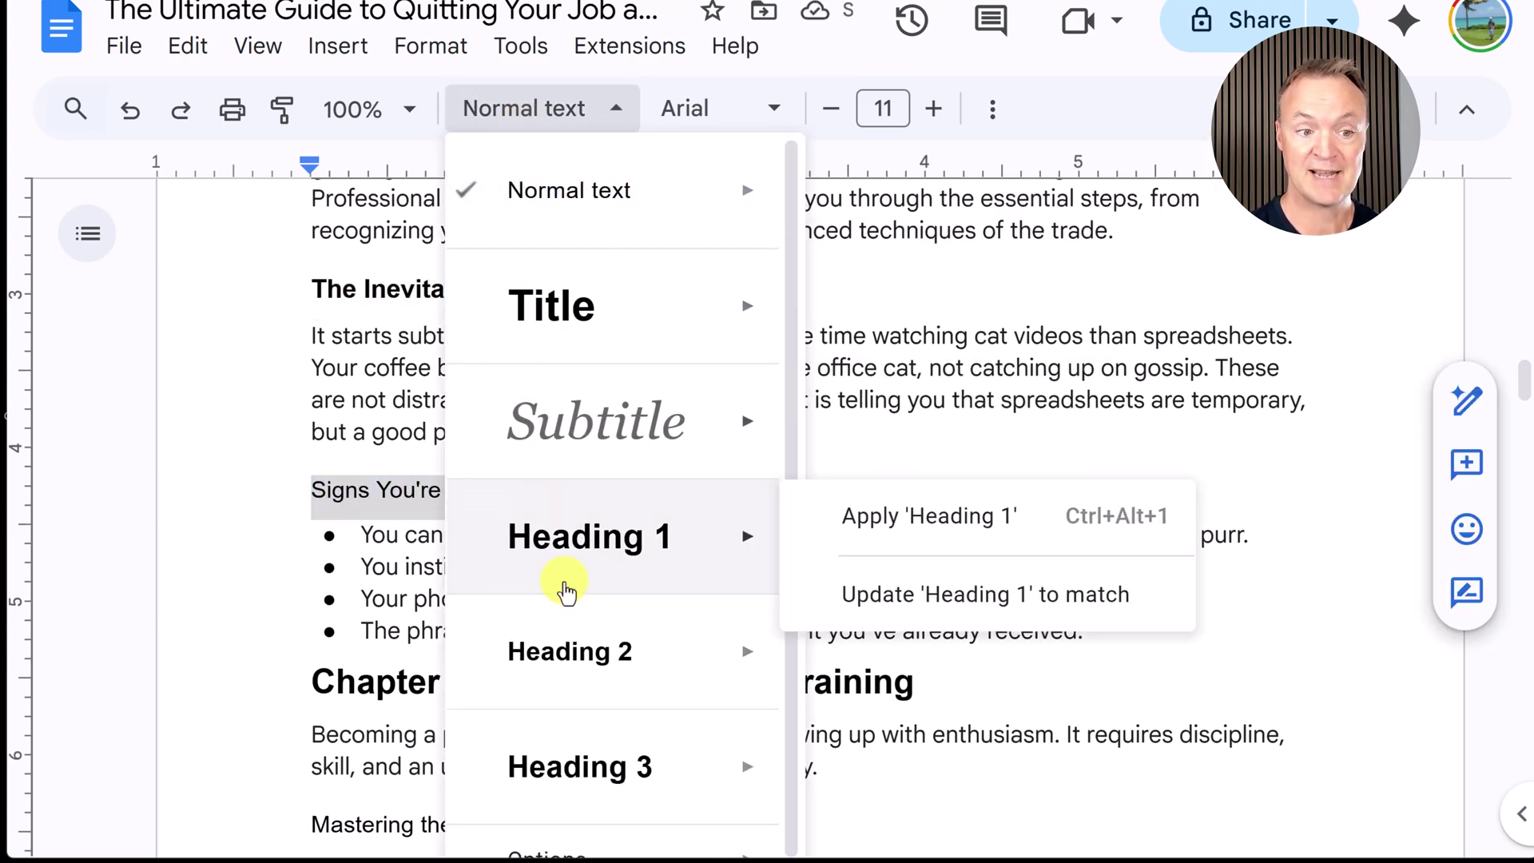
{"action": "left_click", "coordinate": [565, 675]}
{"action": "scroll", "coordinate": [531, 557], "scroll_direction": "down", "scroll_amount": 5}
{"action": "scroll", "coordinate": [531, 556], "scroll_direction": "up", "scroll_amount": 1}
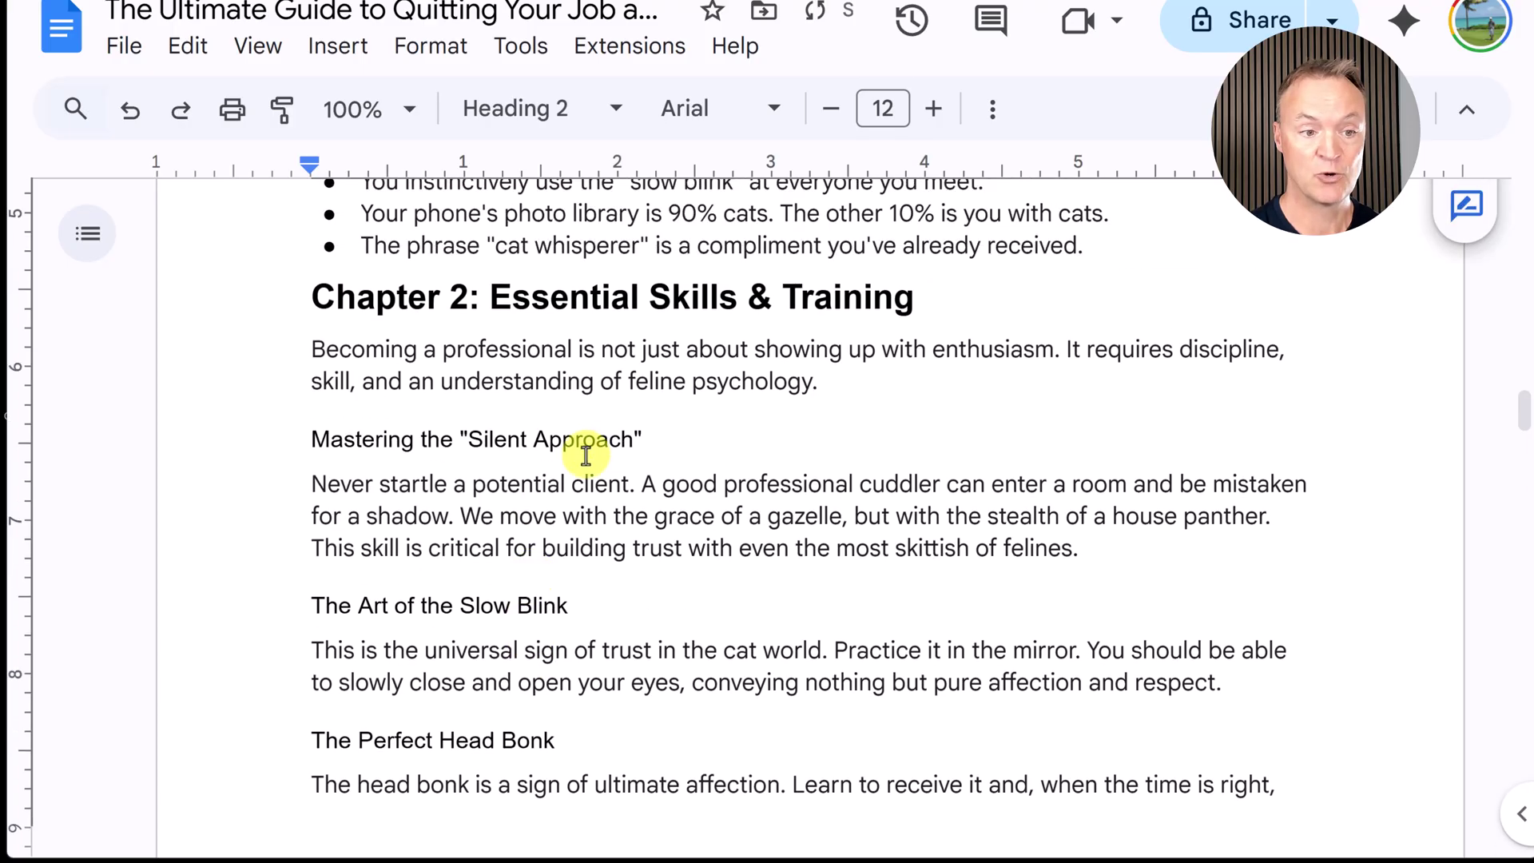
{"action": "left_click_drag", "start_coordinate": [643, 438], "coordinate": [287, 434]}
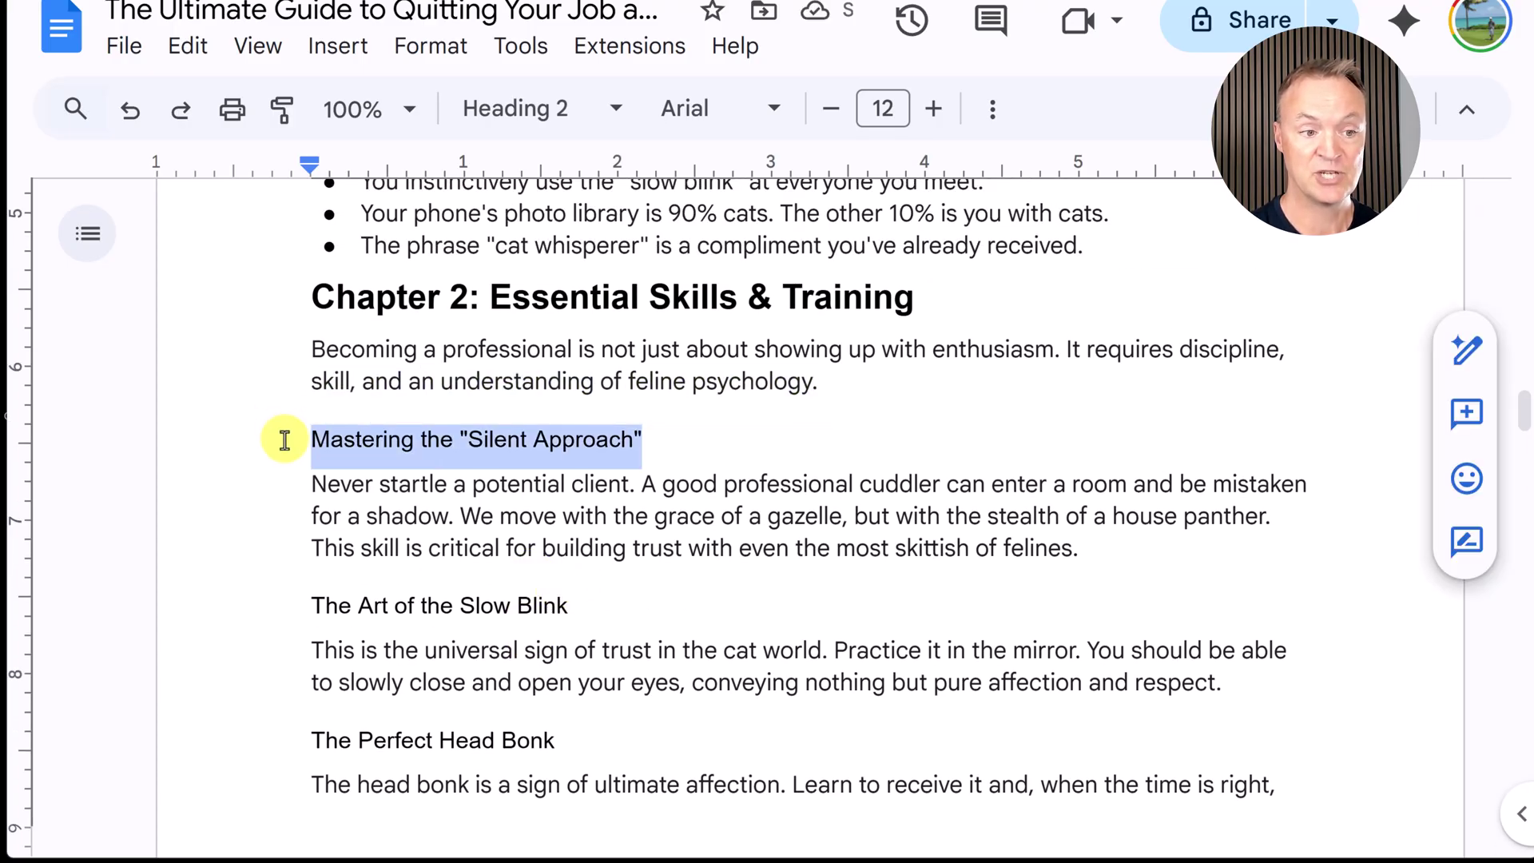
{"action": "left_click", "coordinate": [620, 107]}
{"action": "left_click", "coordinate": [605, 631]}
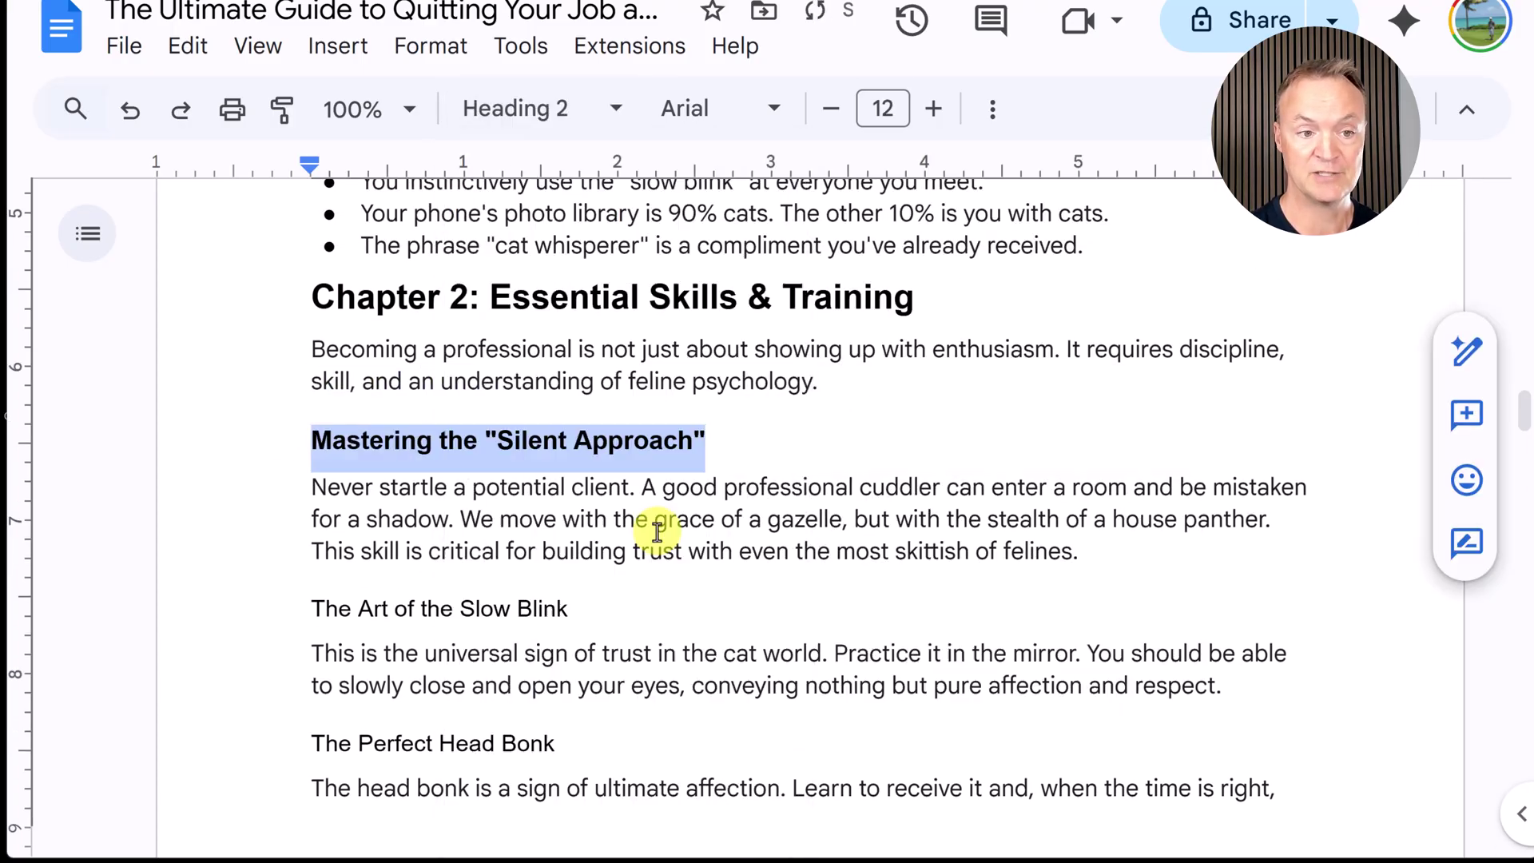
{"action": "scroll", "coordinate": [791, 431], "scroll_direction": "up", "scroll_amount": 15}
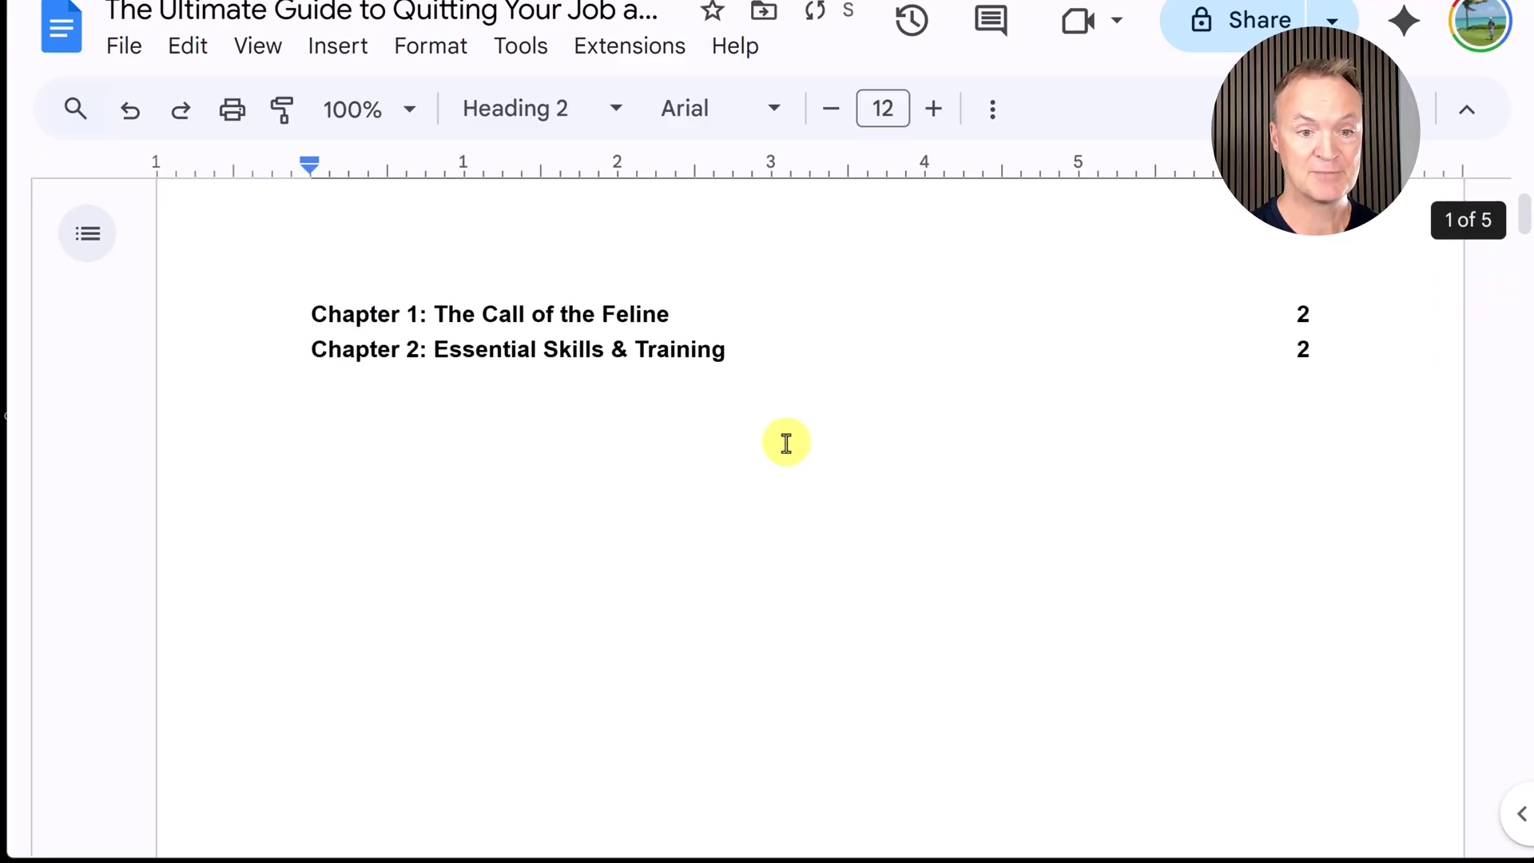
Refresh the table of contents to include the subheadings and show its options menu.
{"action": "left_click", "coordinate": [363, 441]}
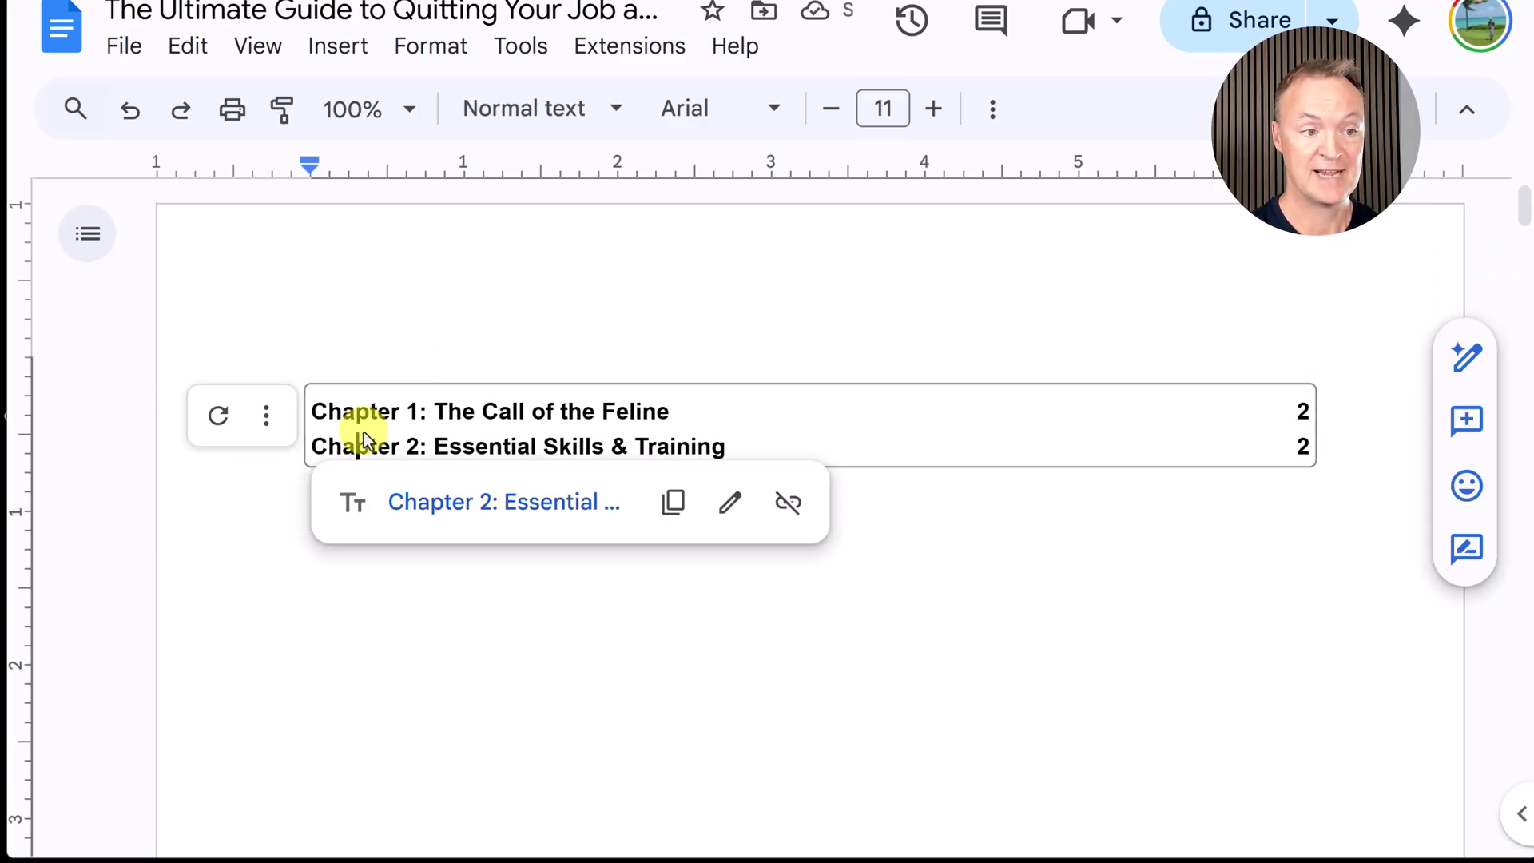
{"action": "left_click", "coordinate": [218, 415]}
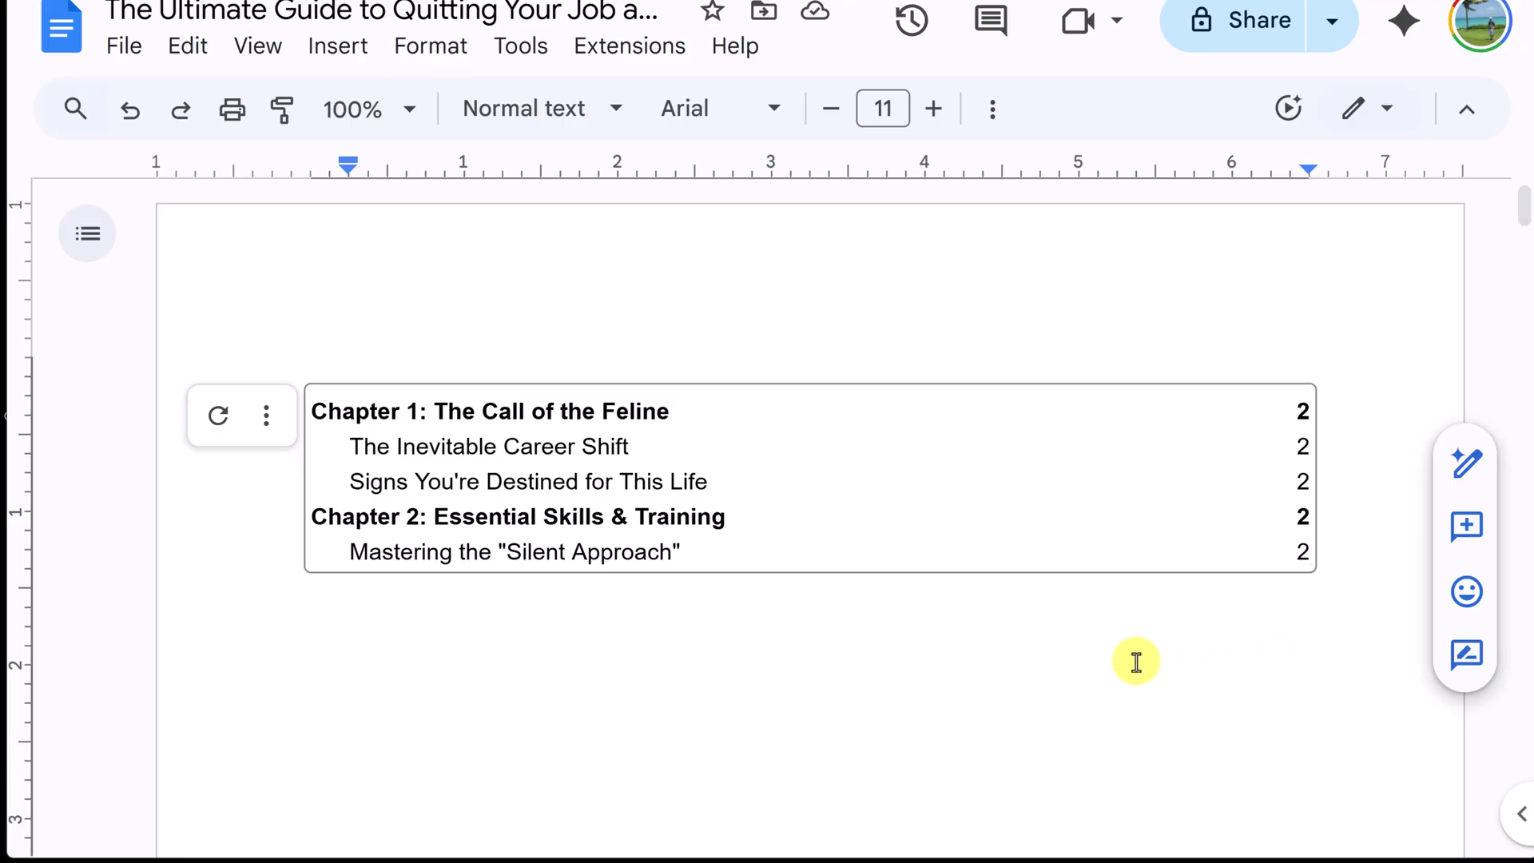
{"action": "left_click", "coordinate": [268, 416]}
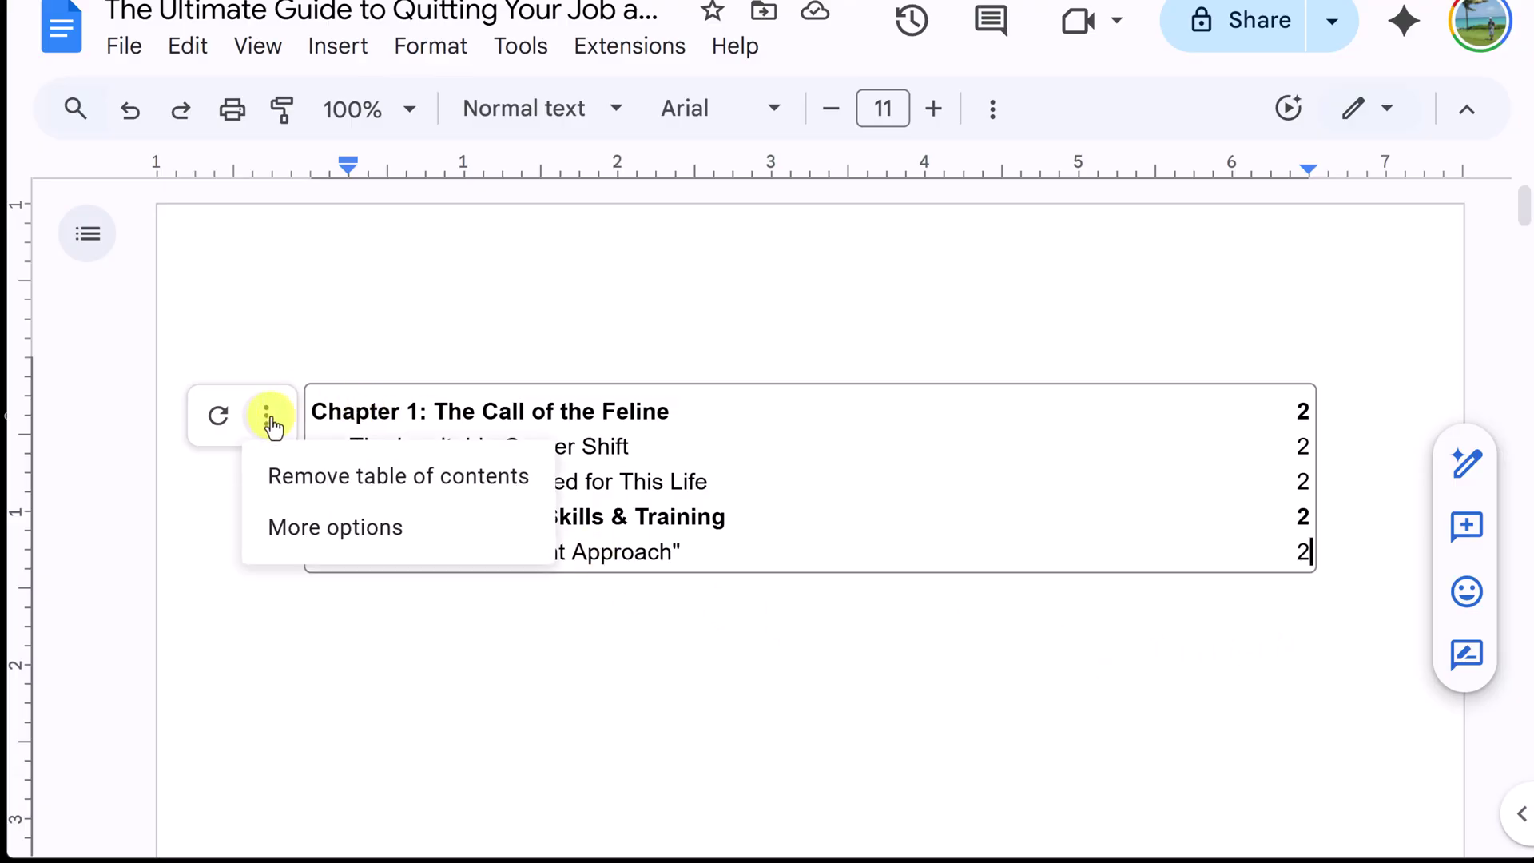
{"action": "left_click", "coordinate": [334, 527]}
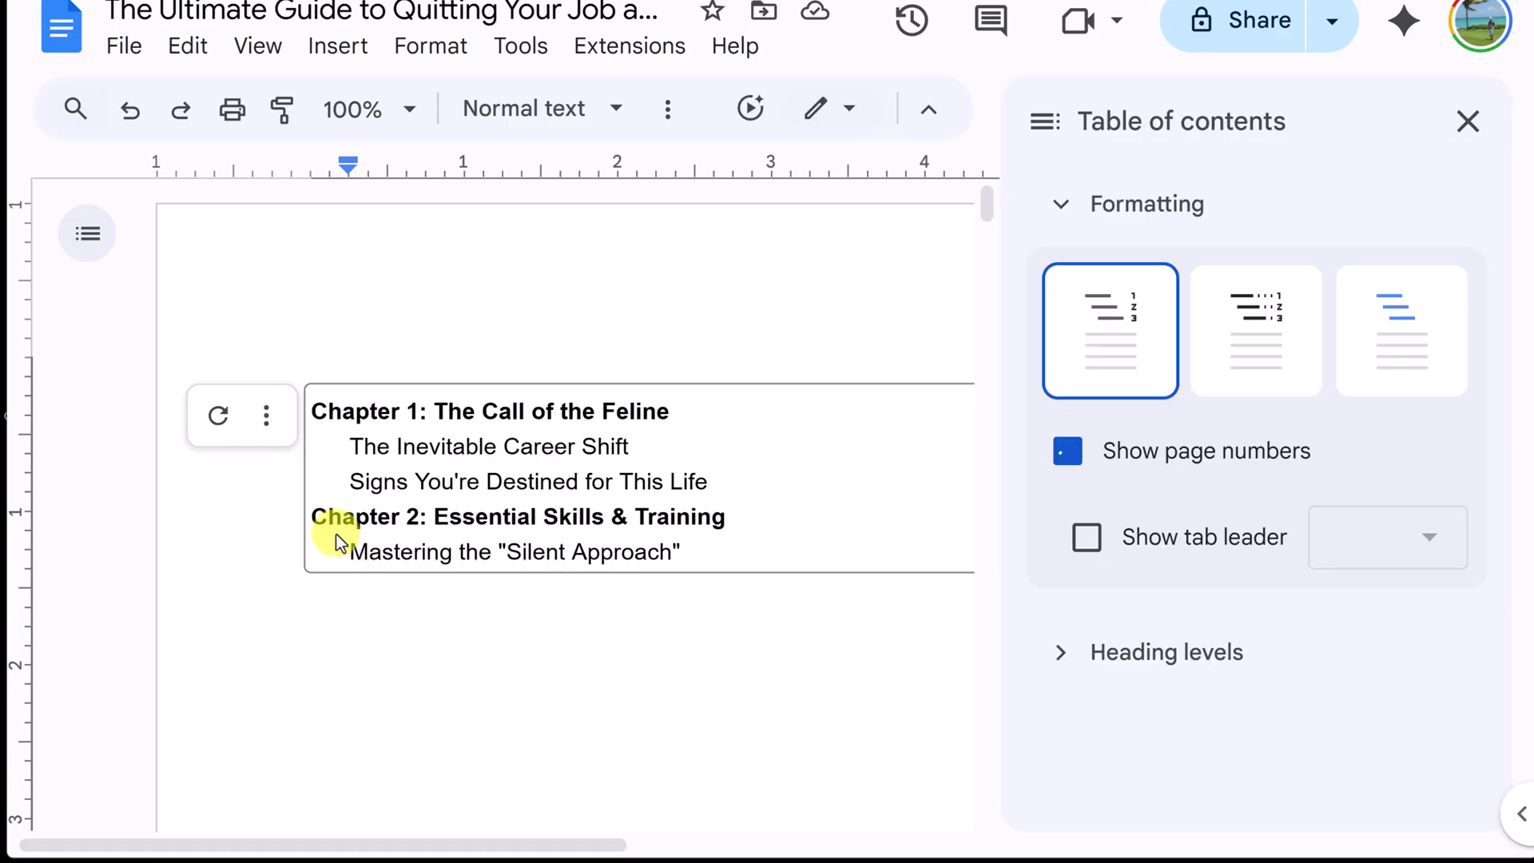
{"action": "left_click", "coordinate": [1267, 345]}
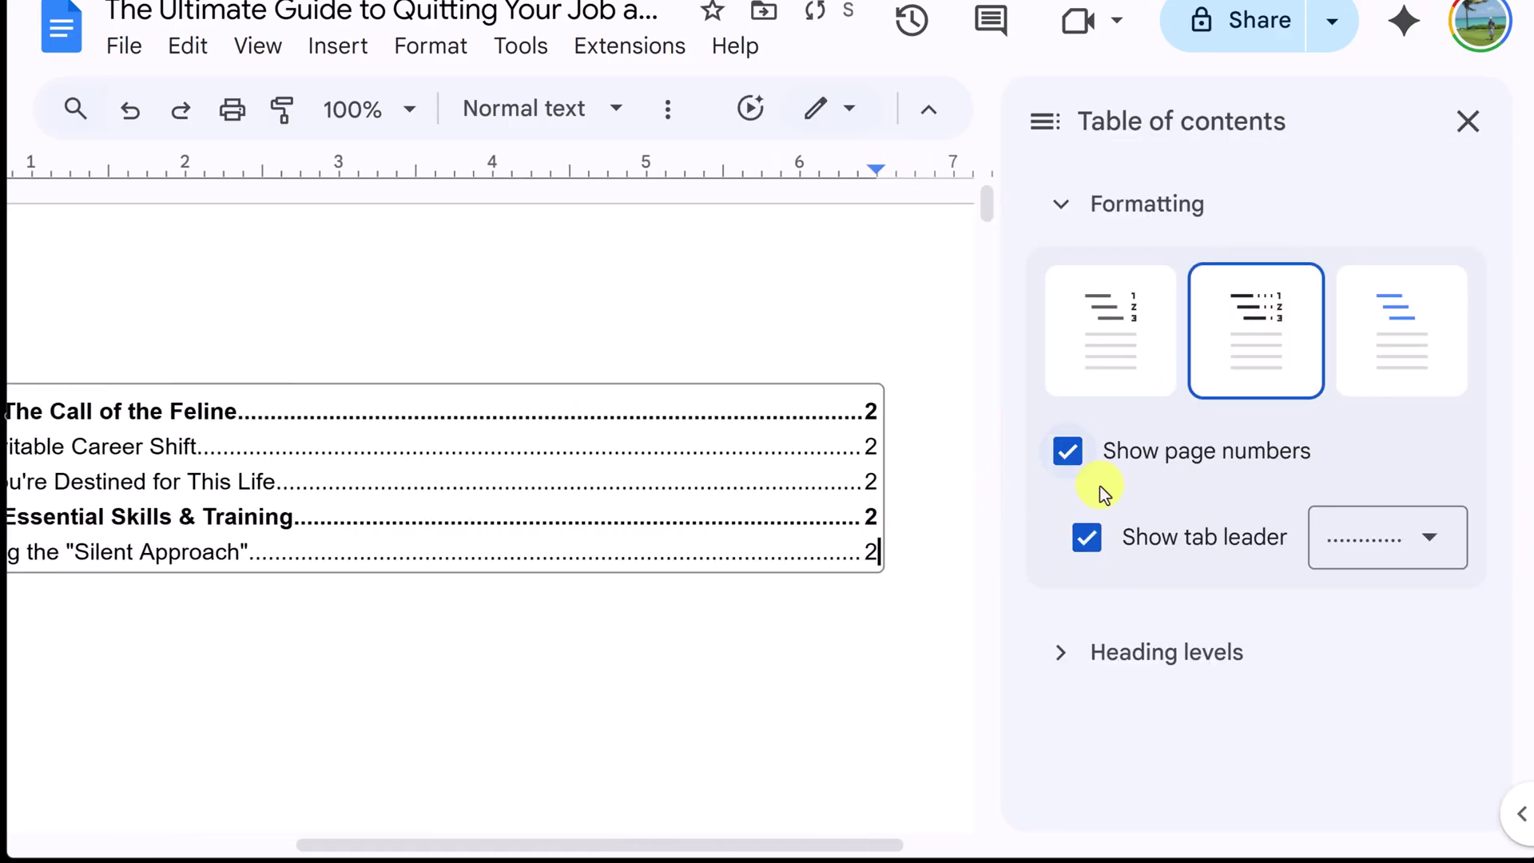
{"action": "left_click", "coordinate": [1404, 367]}
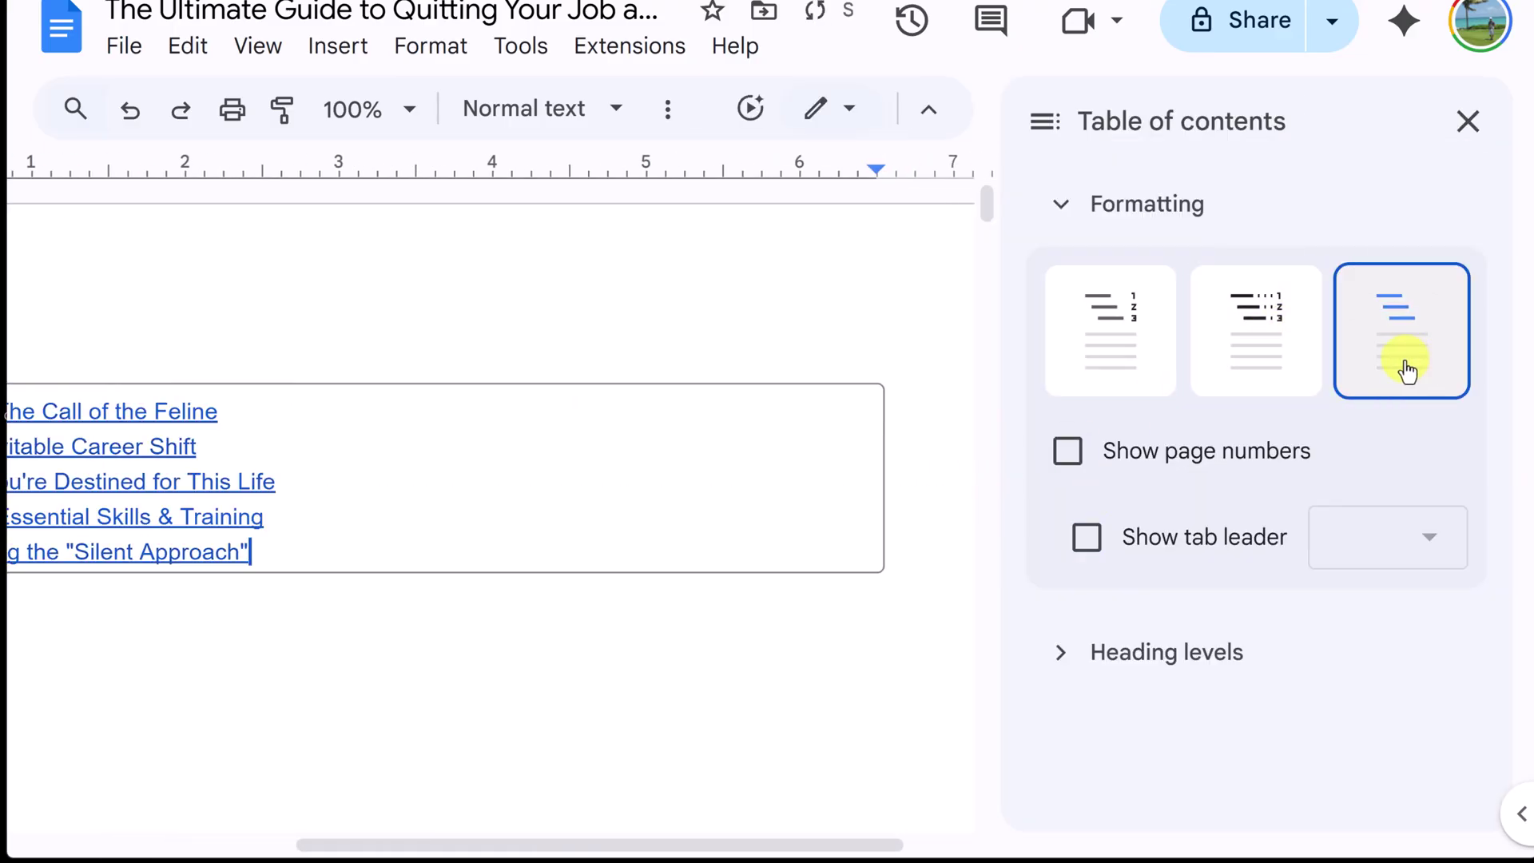
{"action": "left_click", "coordinate": [1095, 366]}
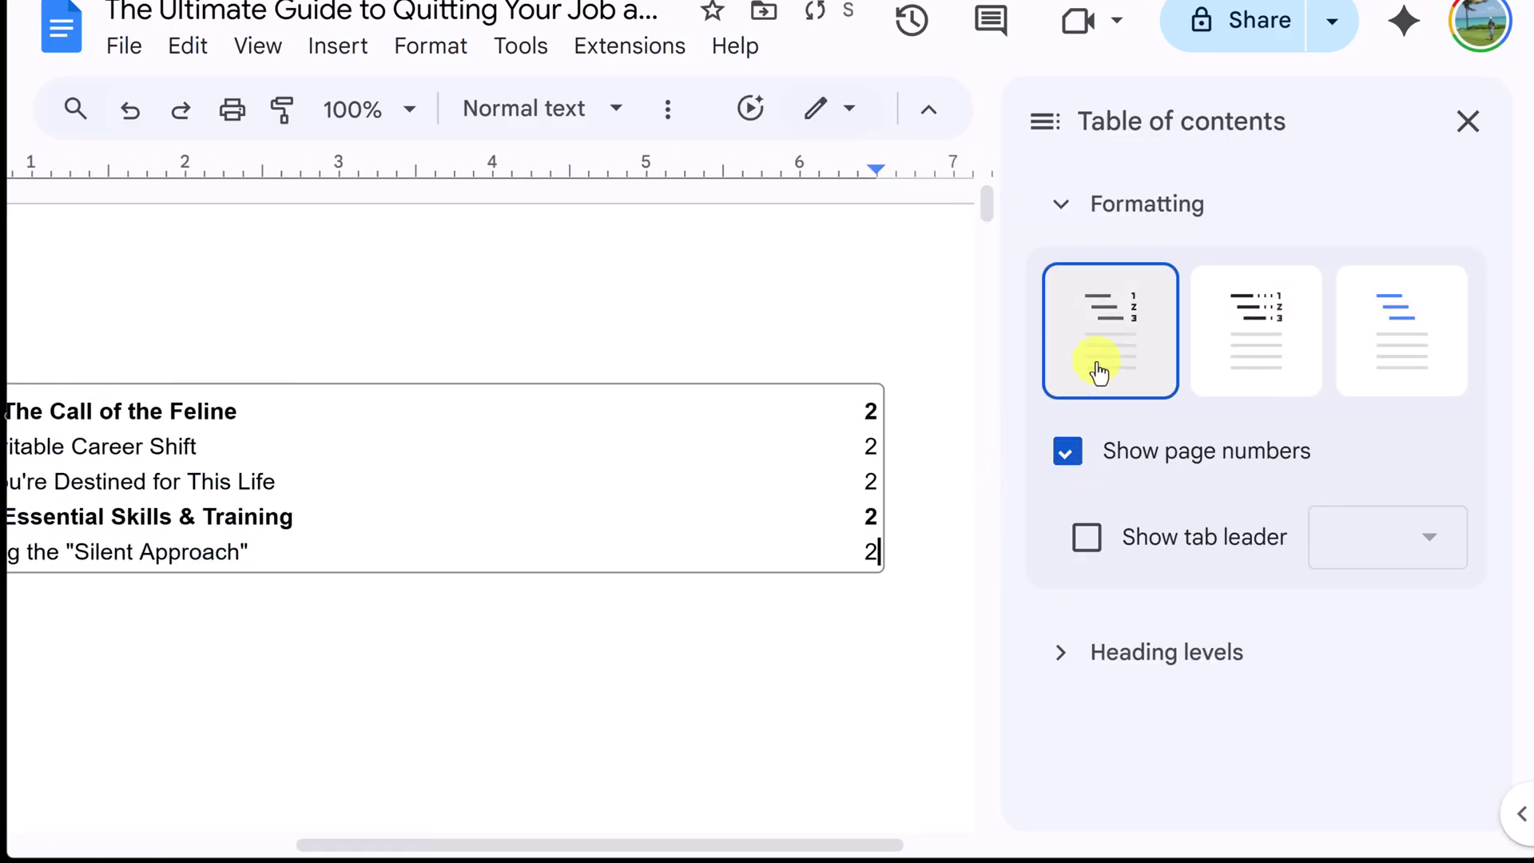
{"action": "left_click", "coordinate": [1069, 457]}
{"action": "left_click", "coordinate": [1068, 457]}
{"action": "left_click", "coordinate": [1088, 541]}
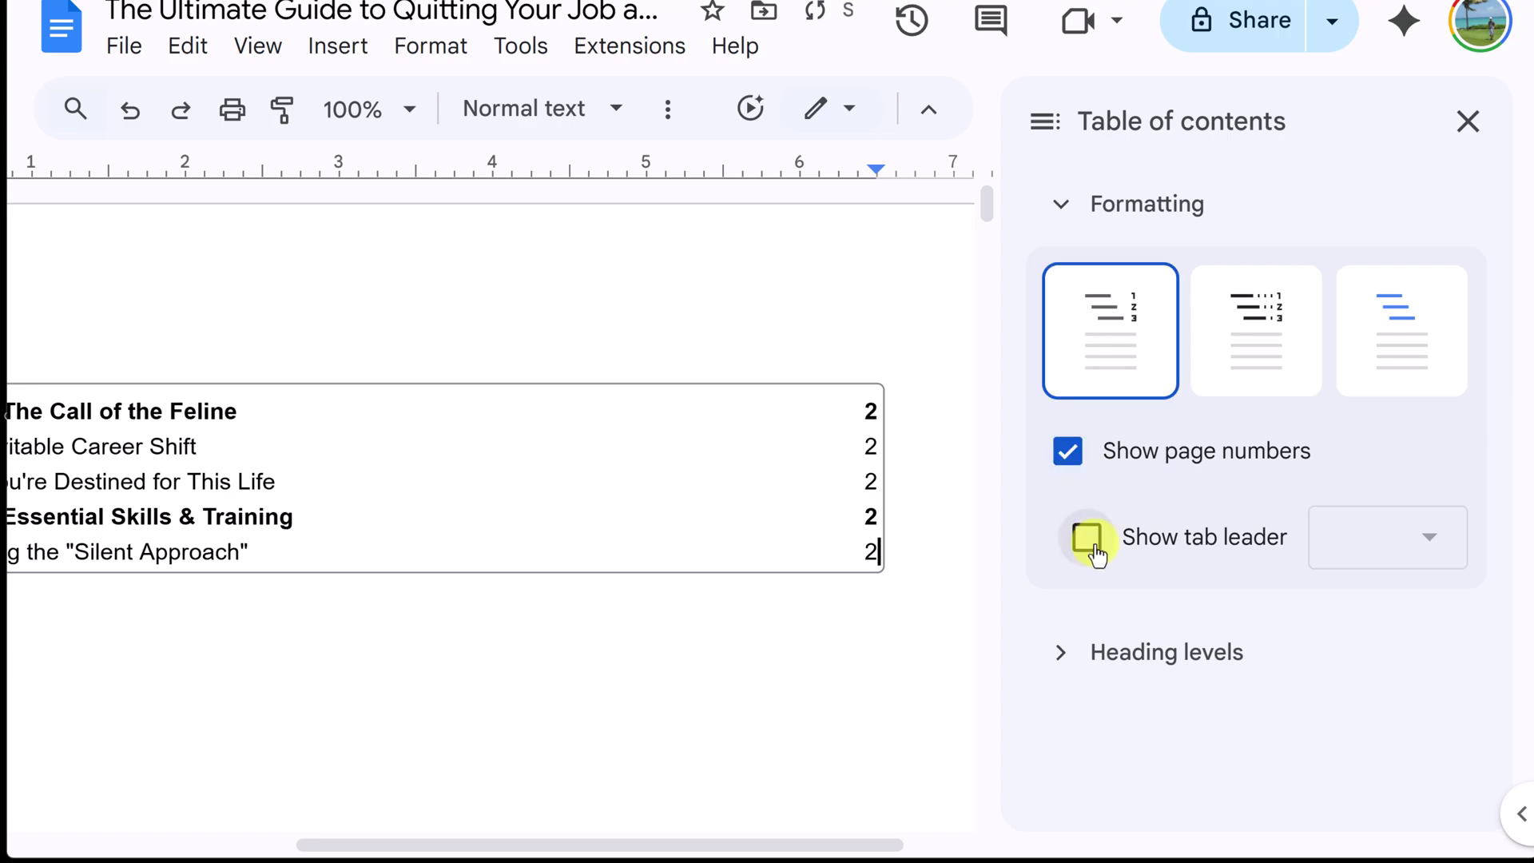
{"action": "left_click", "coordinate": [1095, 552]}
{"action": "left_click", "coordinate": [1082, 650]}
{"action": "scroll", "coordinate": [1191, 705], "scroll_direction": "down", "scroll_amount": 2}
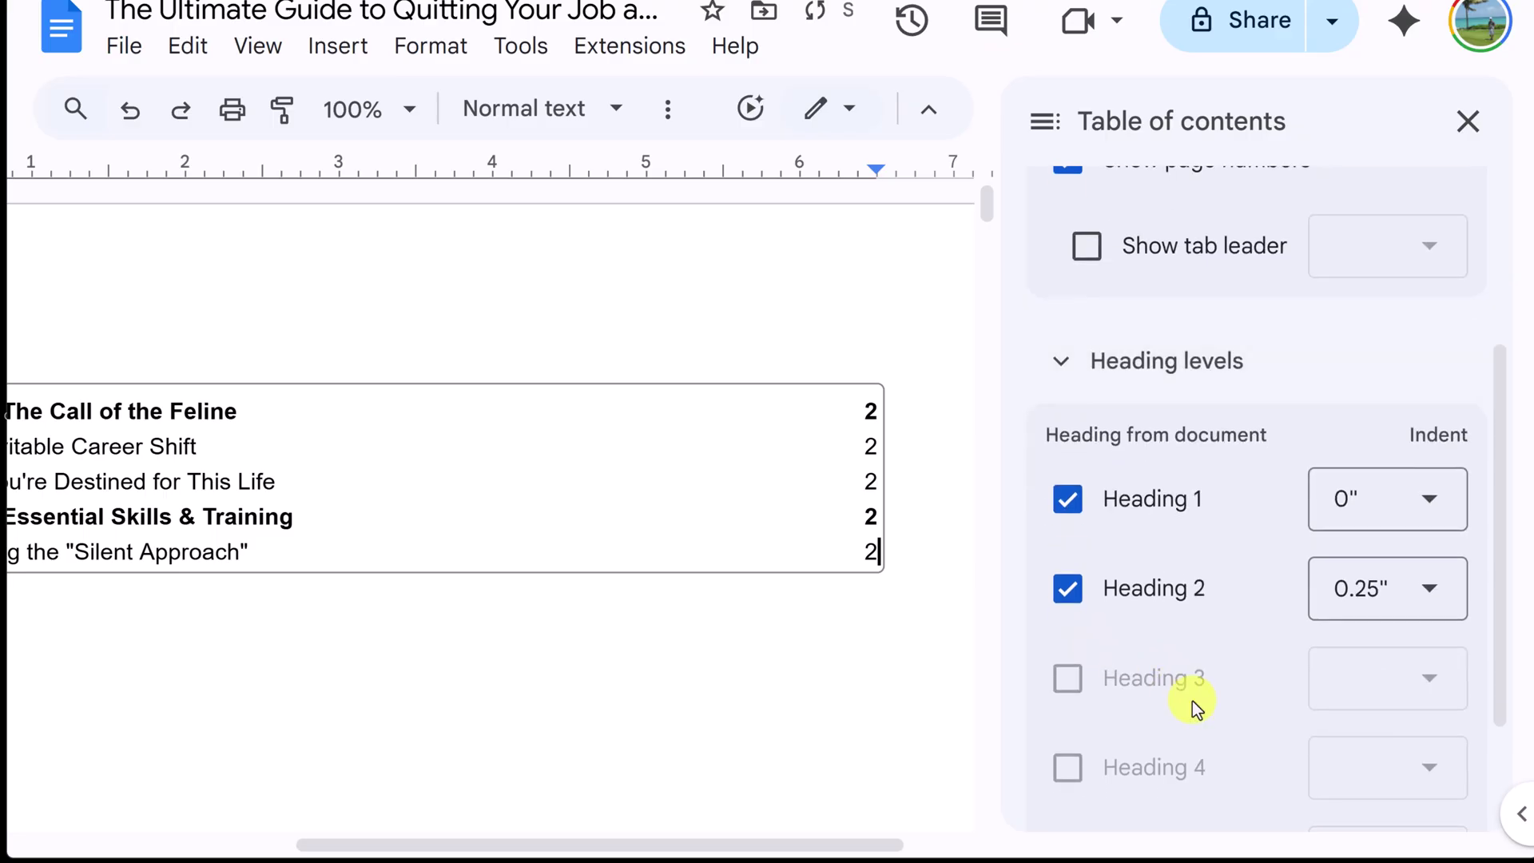
{"action": "scroll", "coordinate": [1191, 651], "scroll_direction": "up", "scroll_amount": 4}
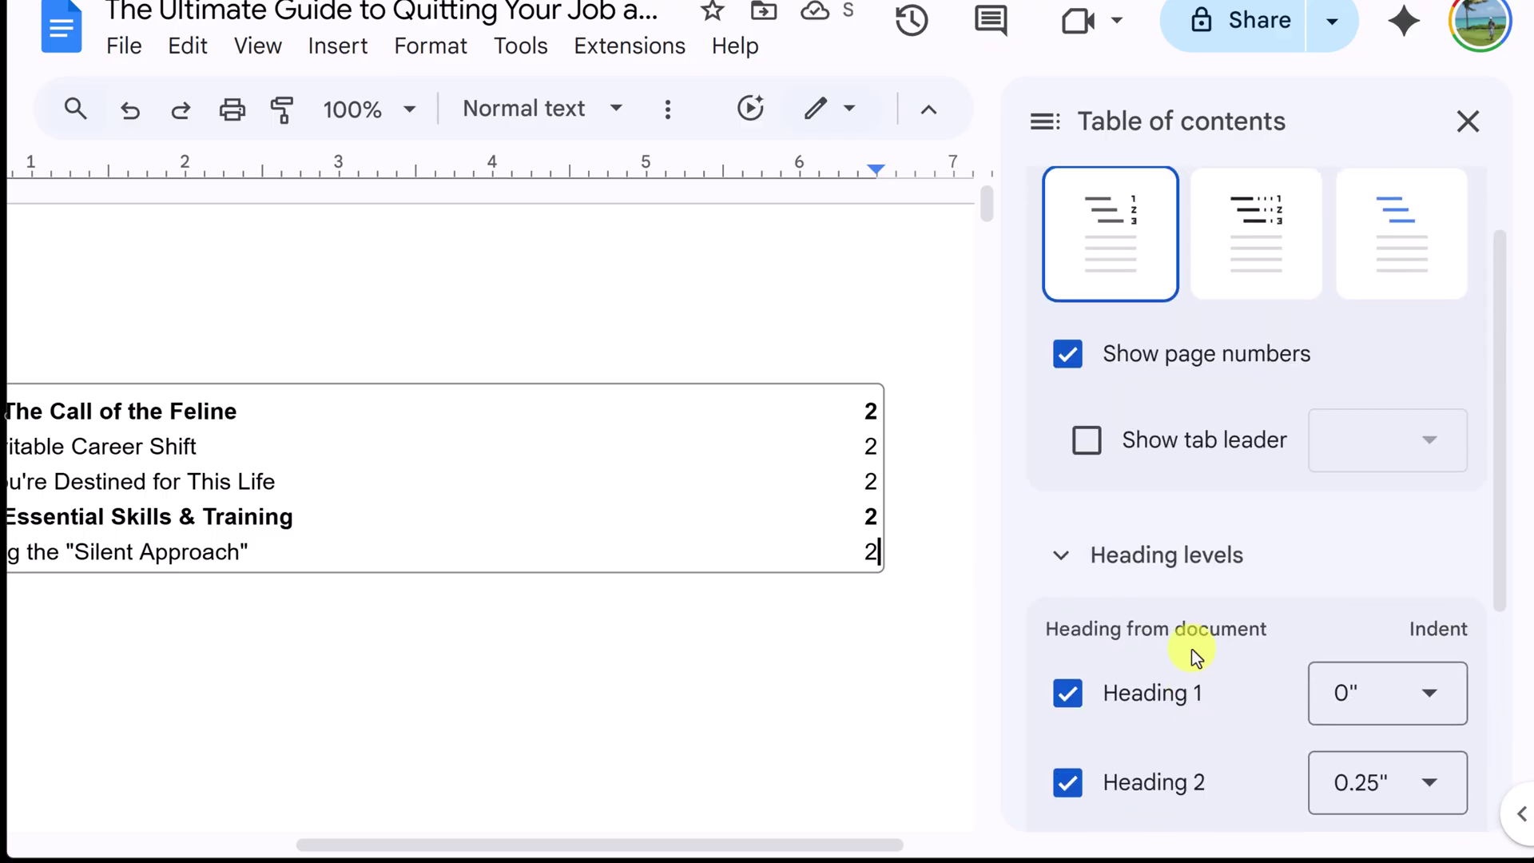
{"action": "left_click", "coordinate": [1467, 122]}
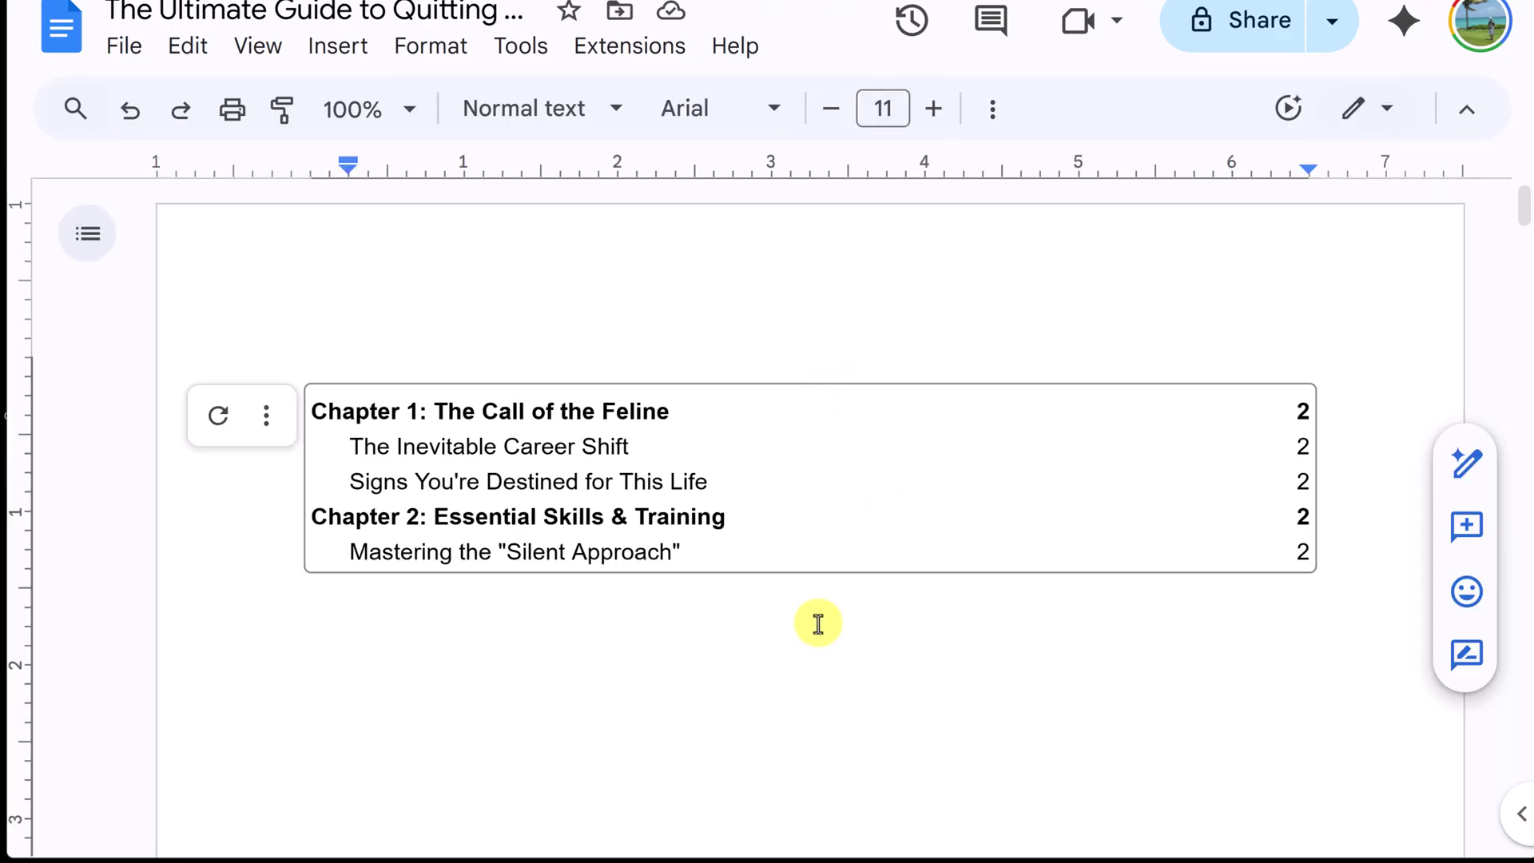
Refresh the table of contents to list all seven chapters and subheadings, pages 2–5.
{"action": "scroll", "coordinate": [808, 620], "scroll_direction": "down", "scroll_amount": 1}
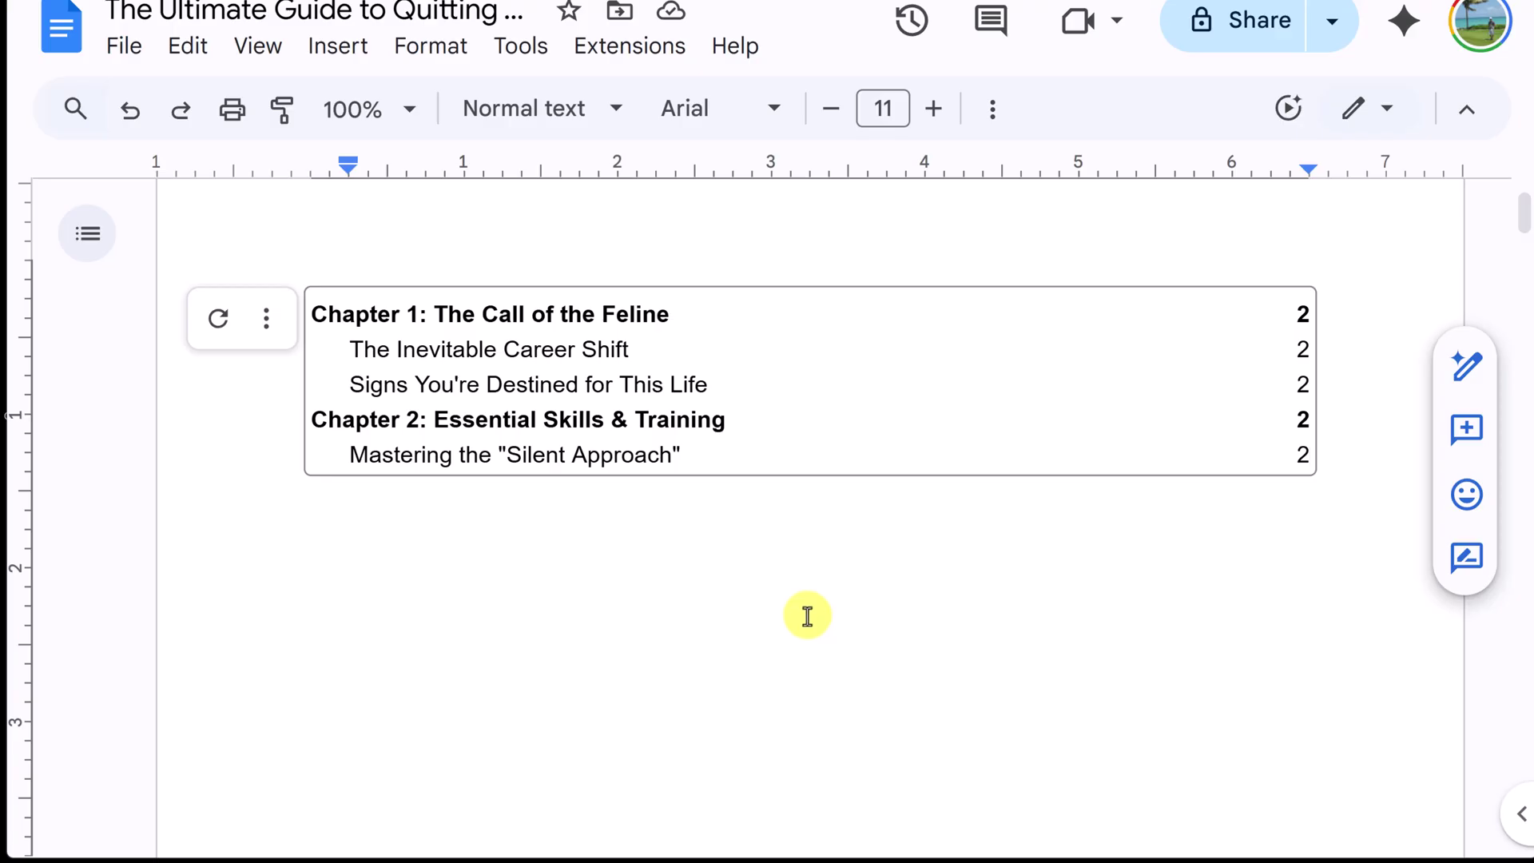
{"action": "scroll", "coordinate": [806, 616], "scroll_direction": "down", "scroll_amount": 1}
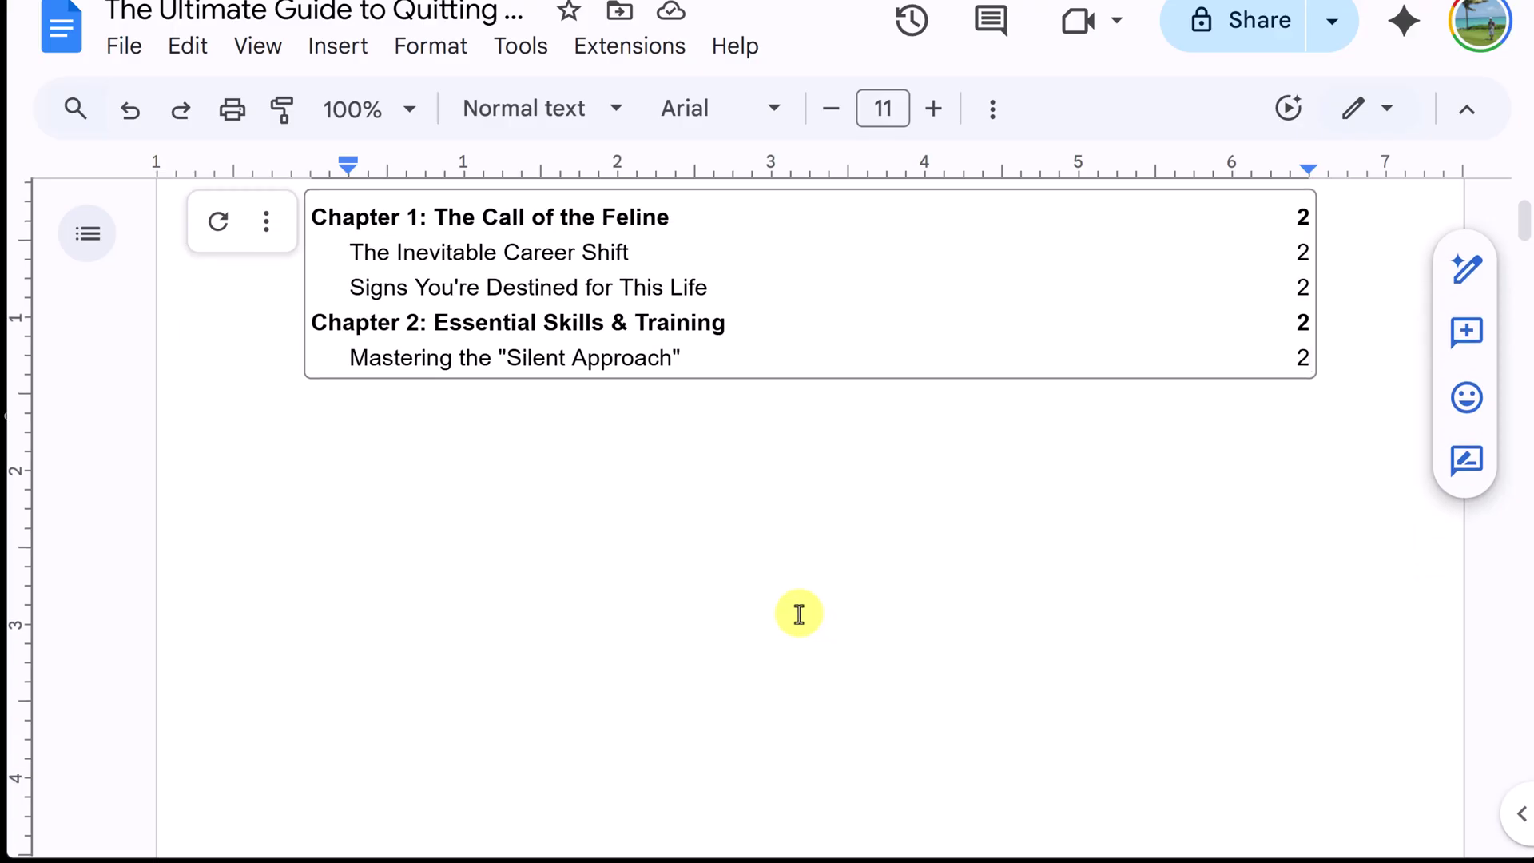
{"action": "left_click_drag", "start_coordinate": [1522, 700], "coordinate": [1524, 255]}
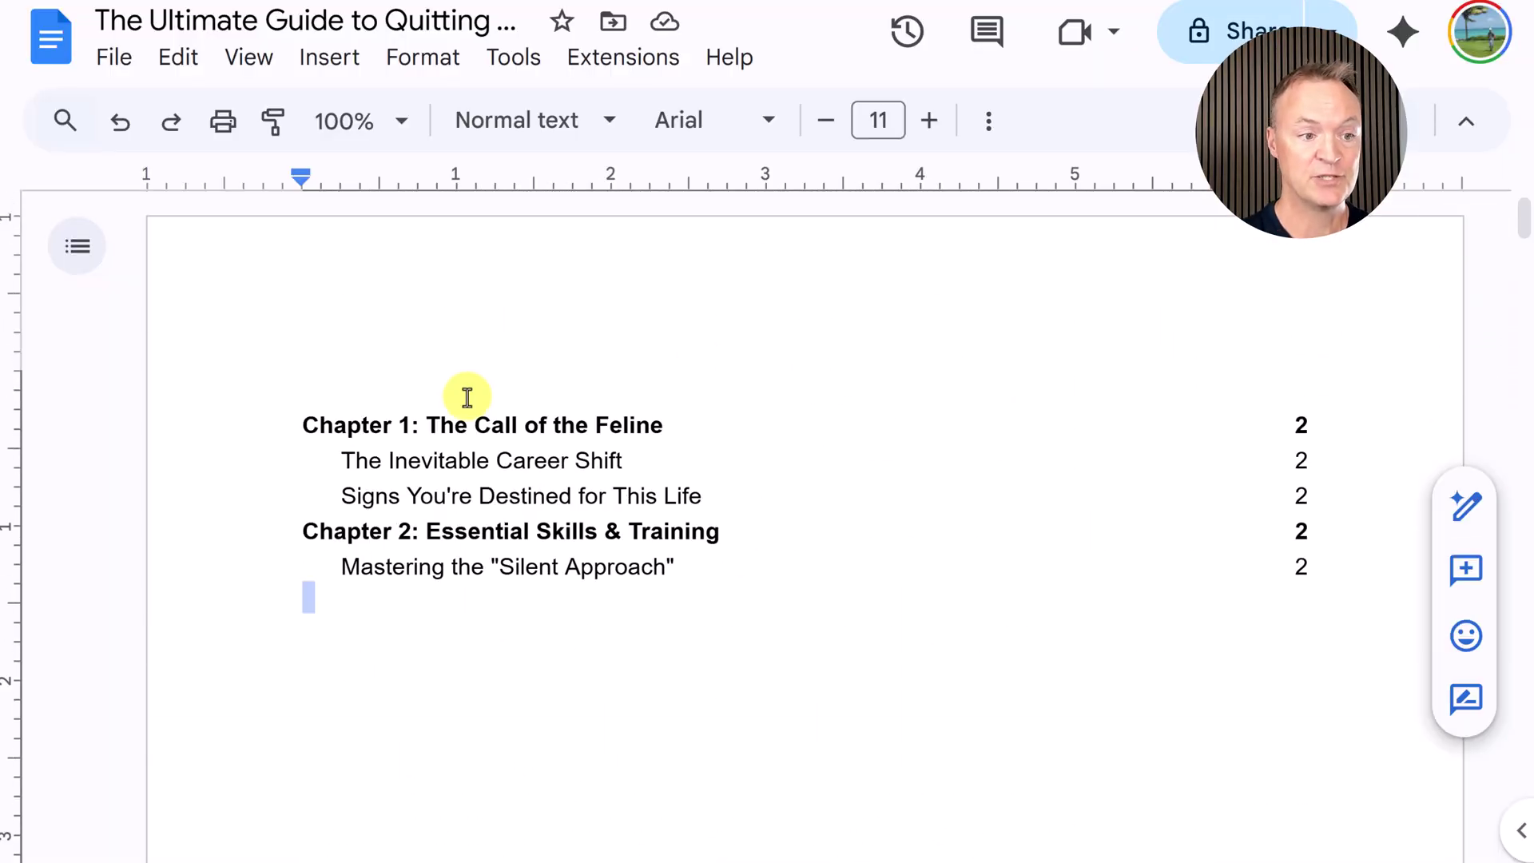
{"action": "left_click", "coordinate": [344, 422]}
{"action": "left_click", "coordinate": [210, 428]}
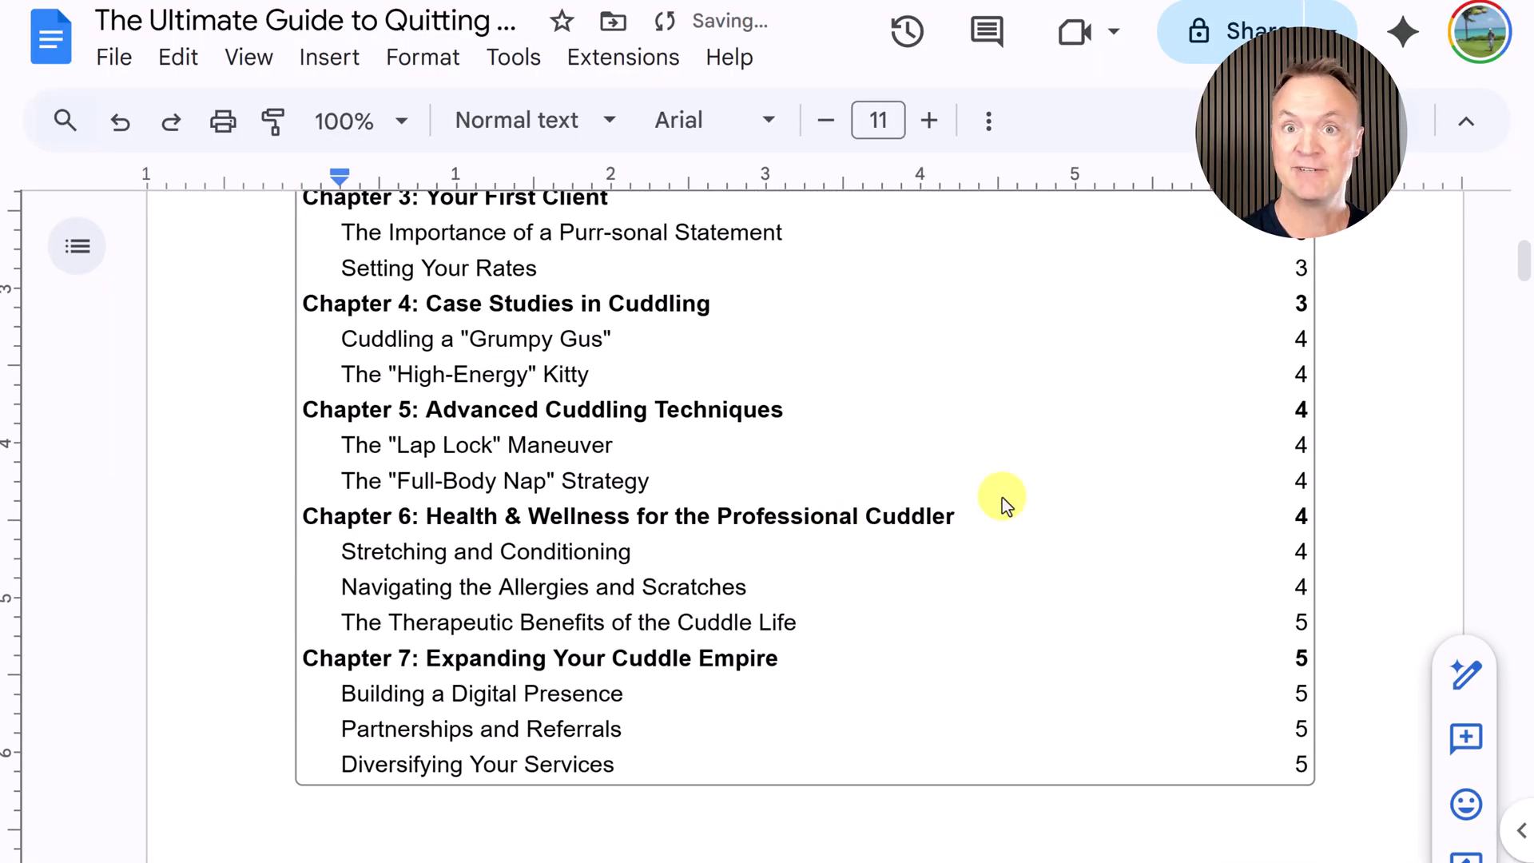
{"action": "scroll", "coordinate": [961, 536], "scroll_direction": "up", "scroll_amount": 6}
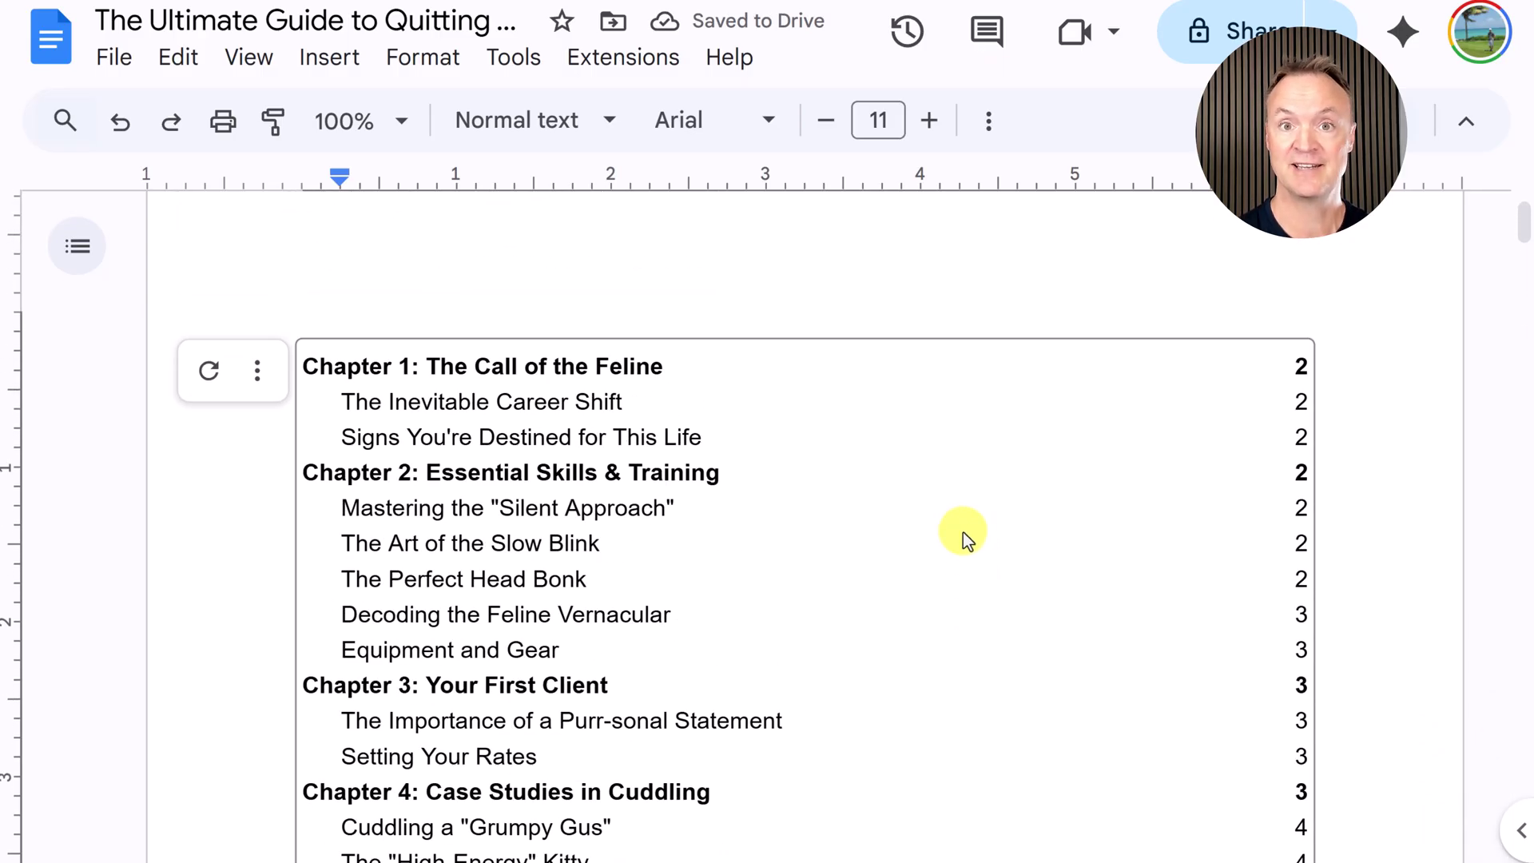
{"action": "scroll", "coordinate": [962, 535], "scroll_direction": "down", "scroll_amount": 7}
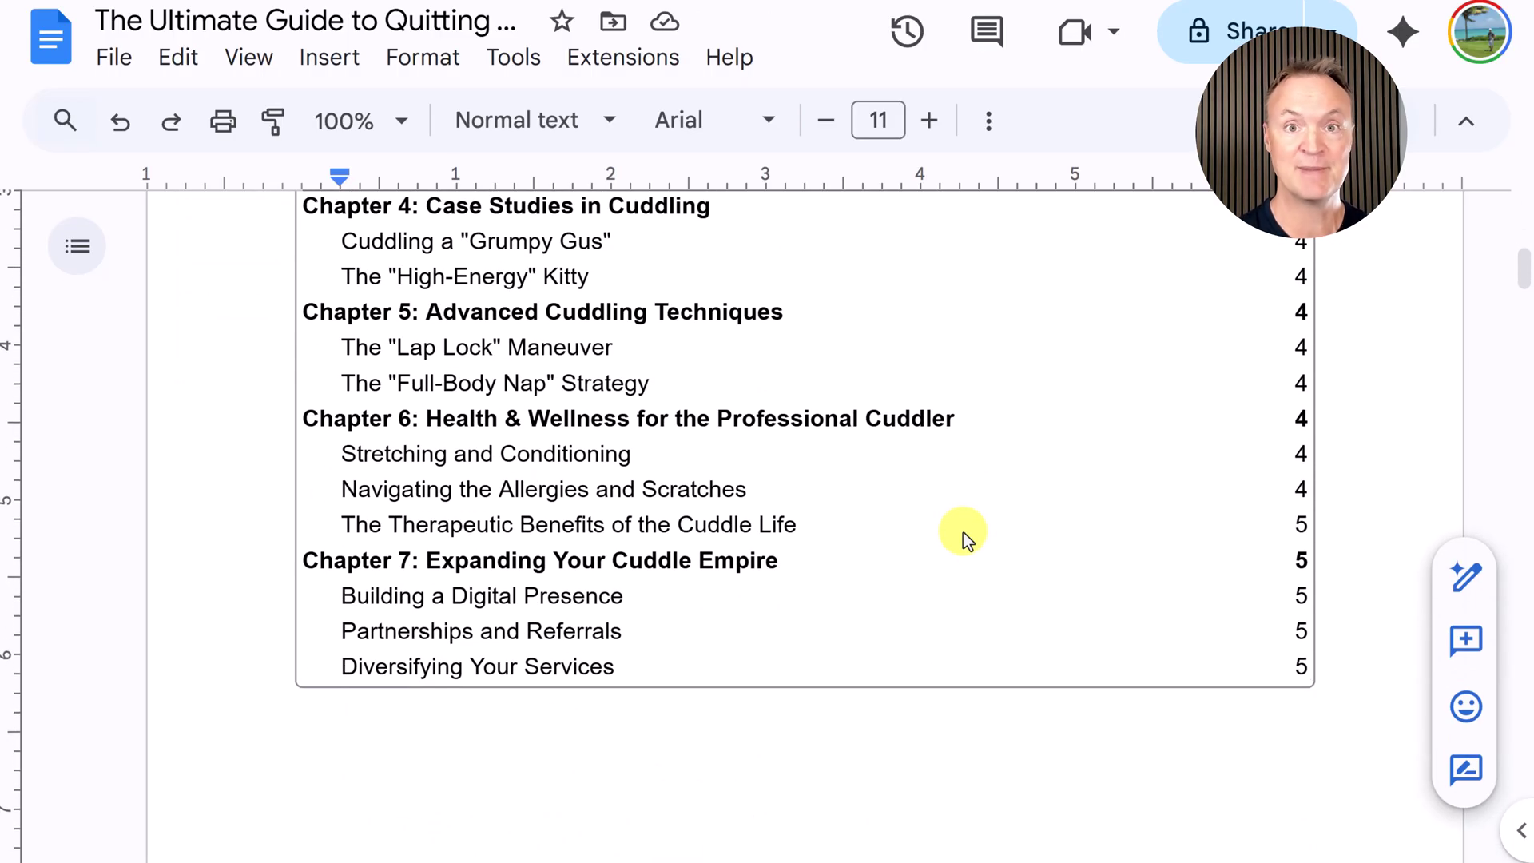
Use the document outline to jump to the Cuddling a Grumpy Gus subheading.
{"action": "left_click", "coordinate": [80, 255]}
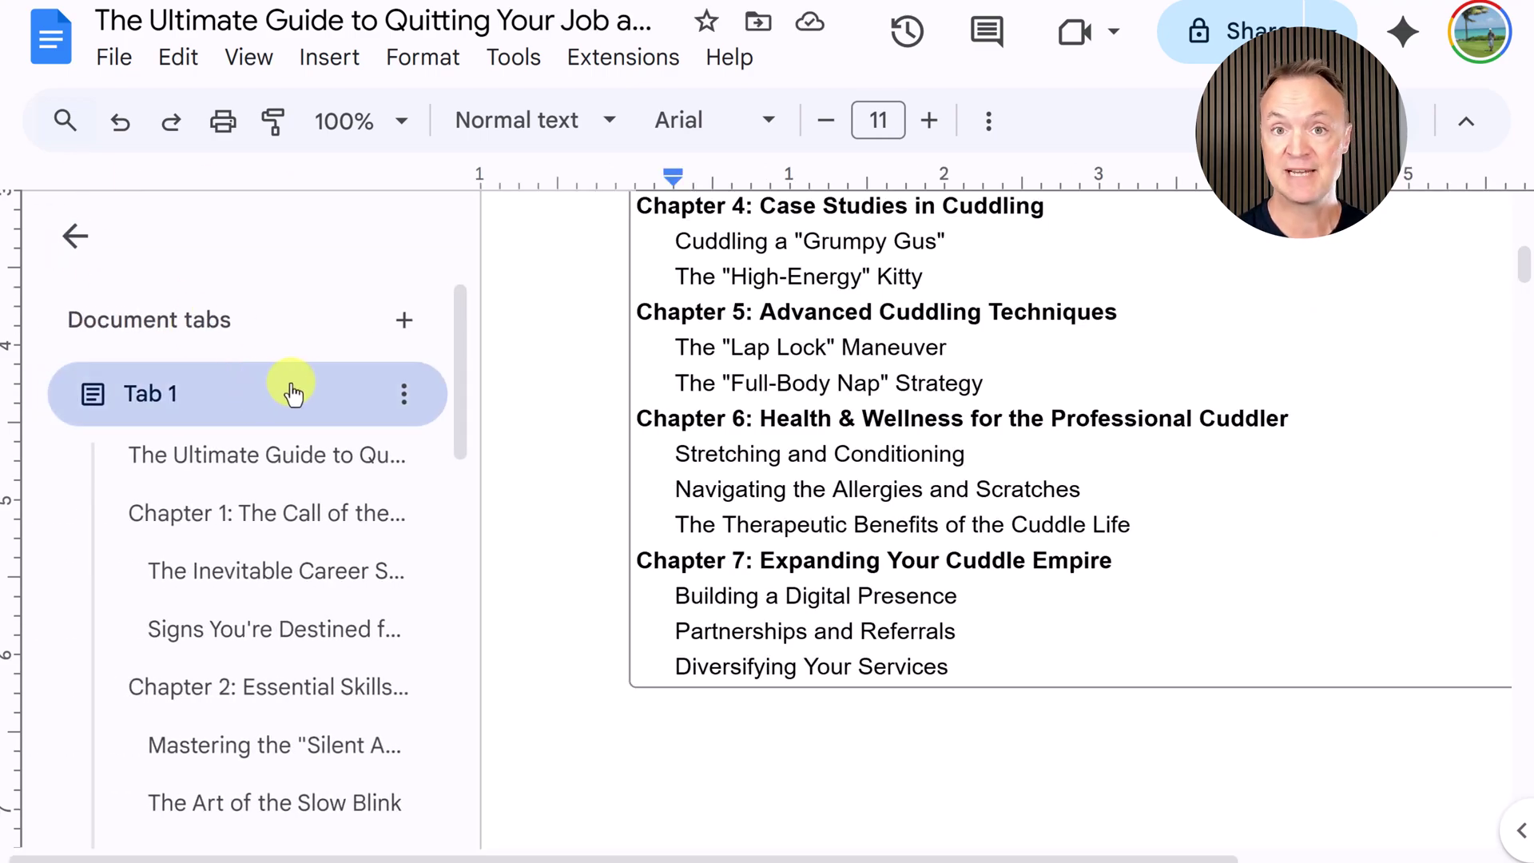
{"action": "scroll", "coordinate": [291, 408], "scroll_direction": "down", "scroll_amount": 6}
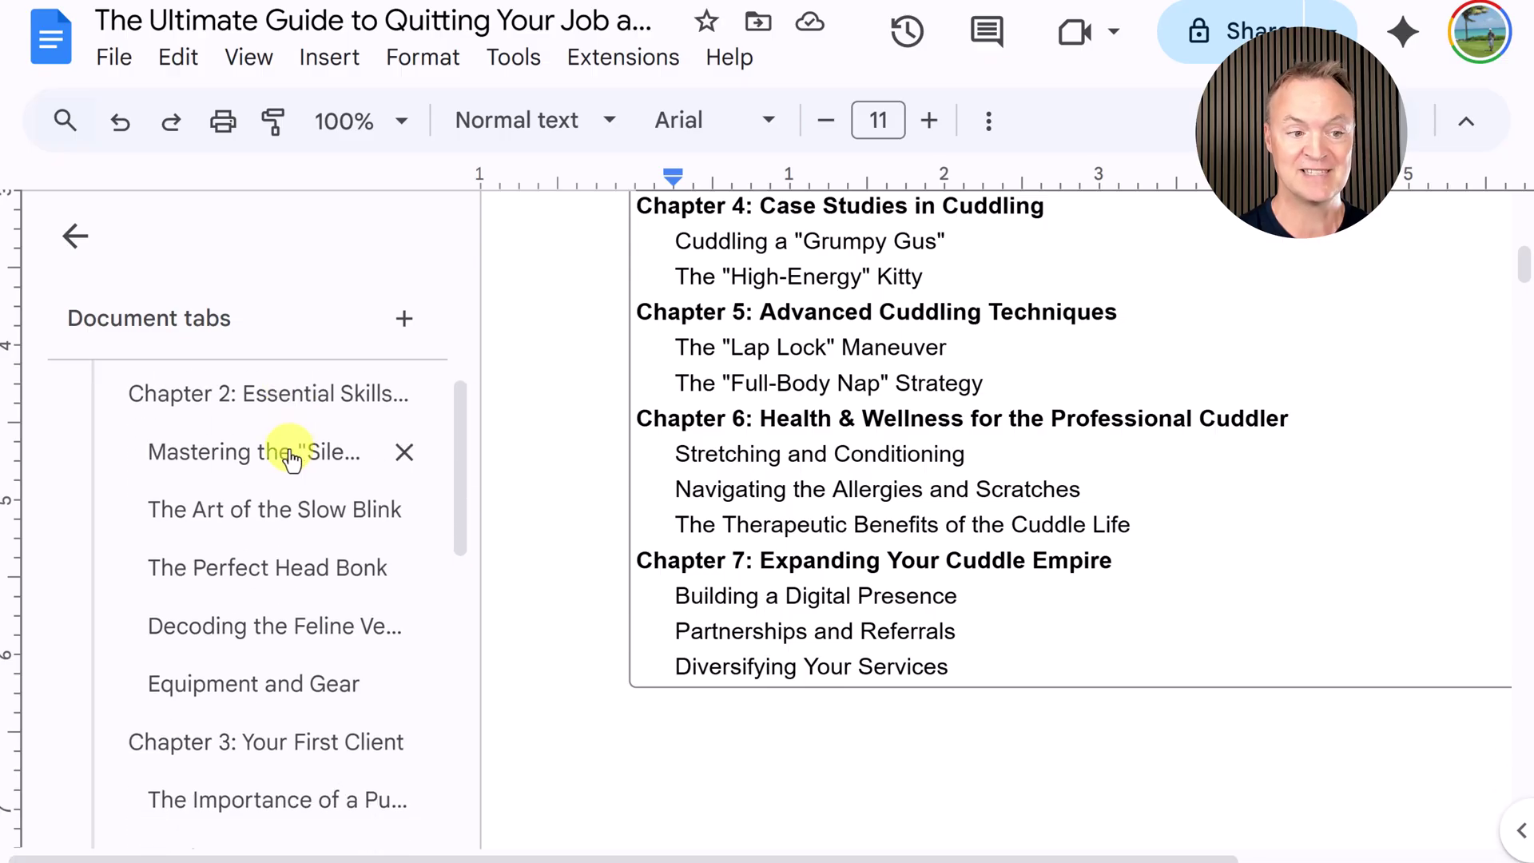
{"action": "scroll", "coordinate": [270, 573], "scroll_direction": "down", "scroll_amount": 2}
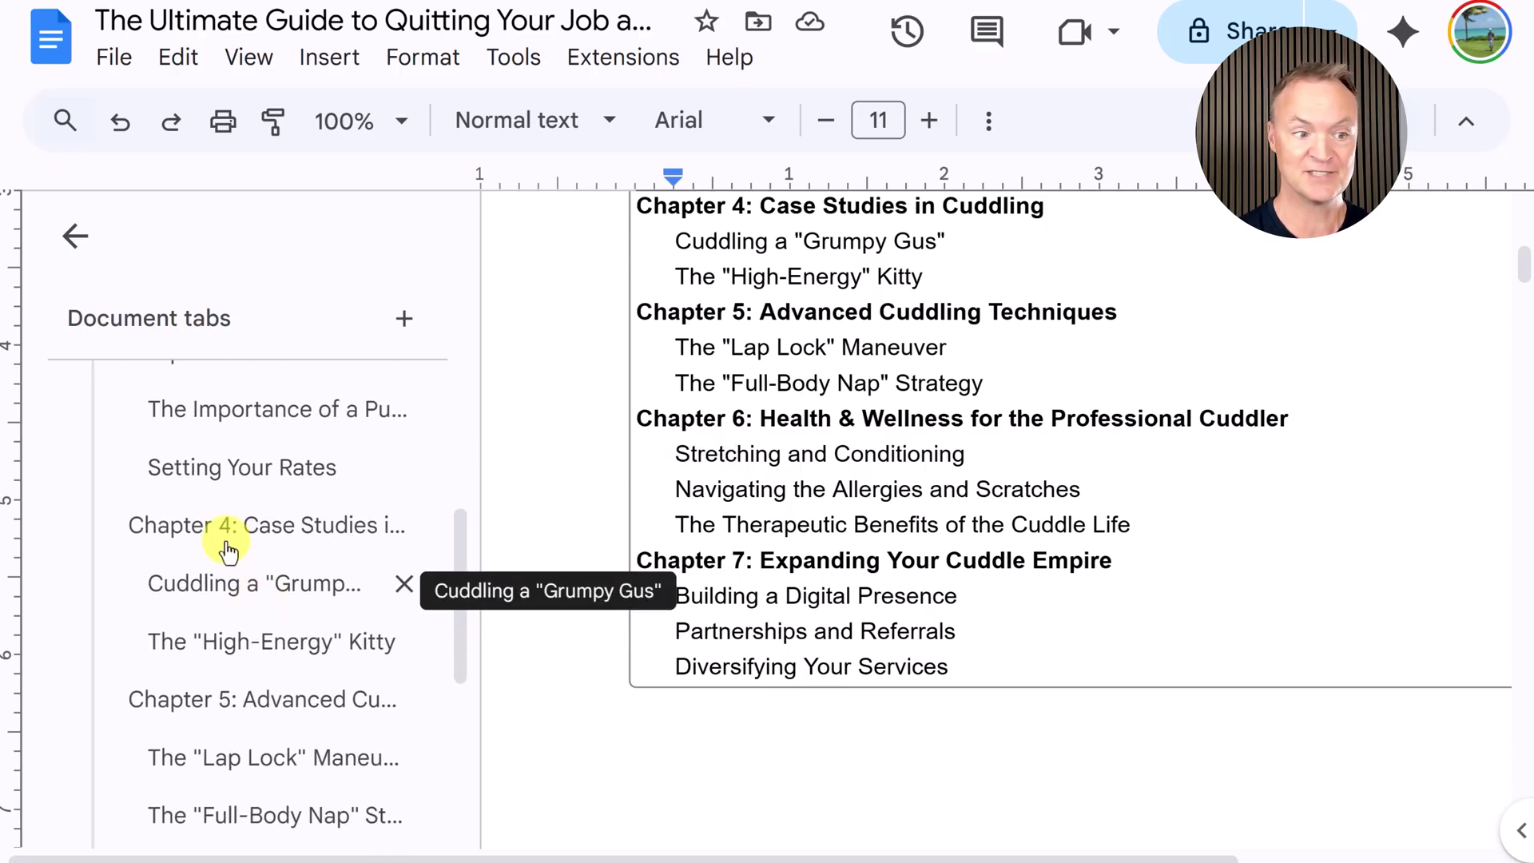
{"action": "left_click", "coordinate": [219, 593]}
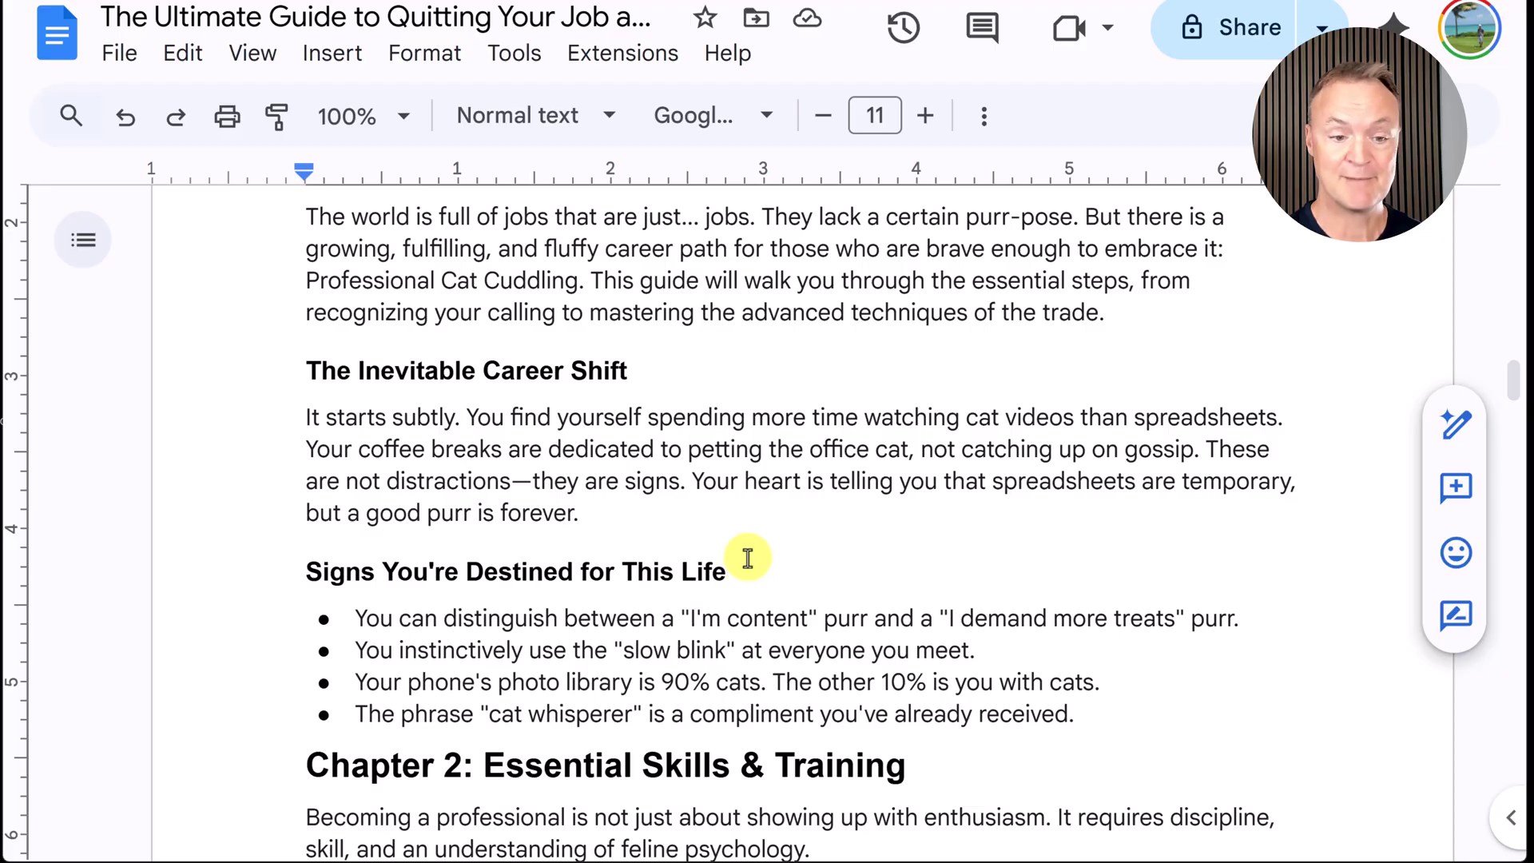
Make Signs You're Destined for This Life a Heading 3 and refresh the table of contents.
{"action": "left_click_drag", "start_coordinate": [746, 572], "coordinate": [250, 575]}
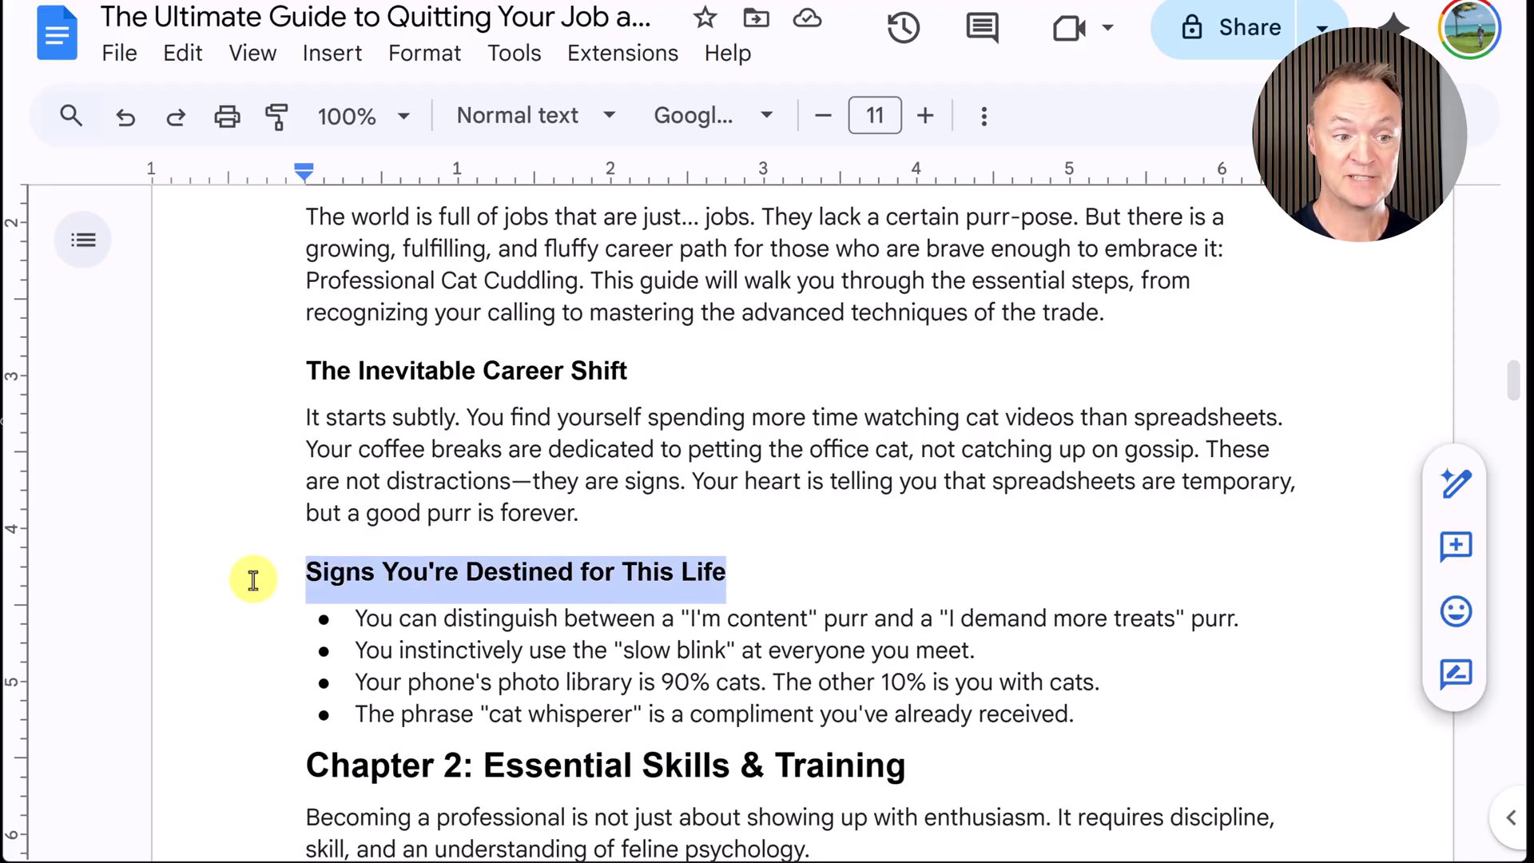
{"action": "left_click", "coordinate": [548, 126]}
{"action": "left_click", "coordinate": [588, 767]}
{"action": "scroll", "coordinate": [658, 536], "scroll_direction": "up", "scroll_amount": 7}
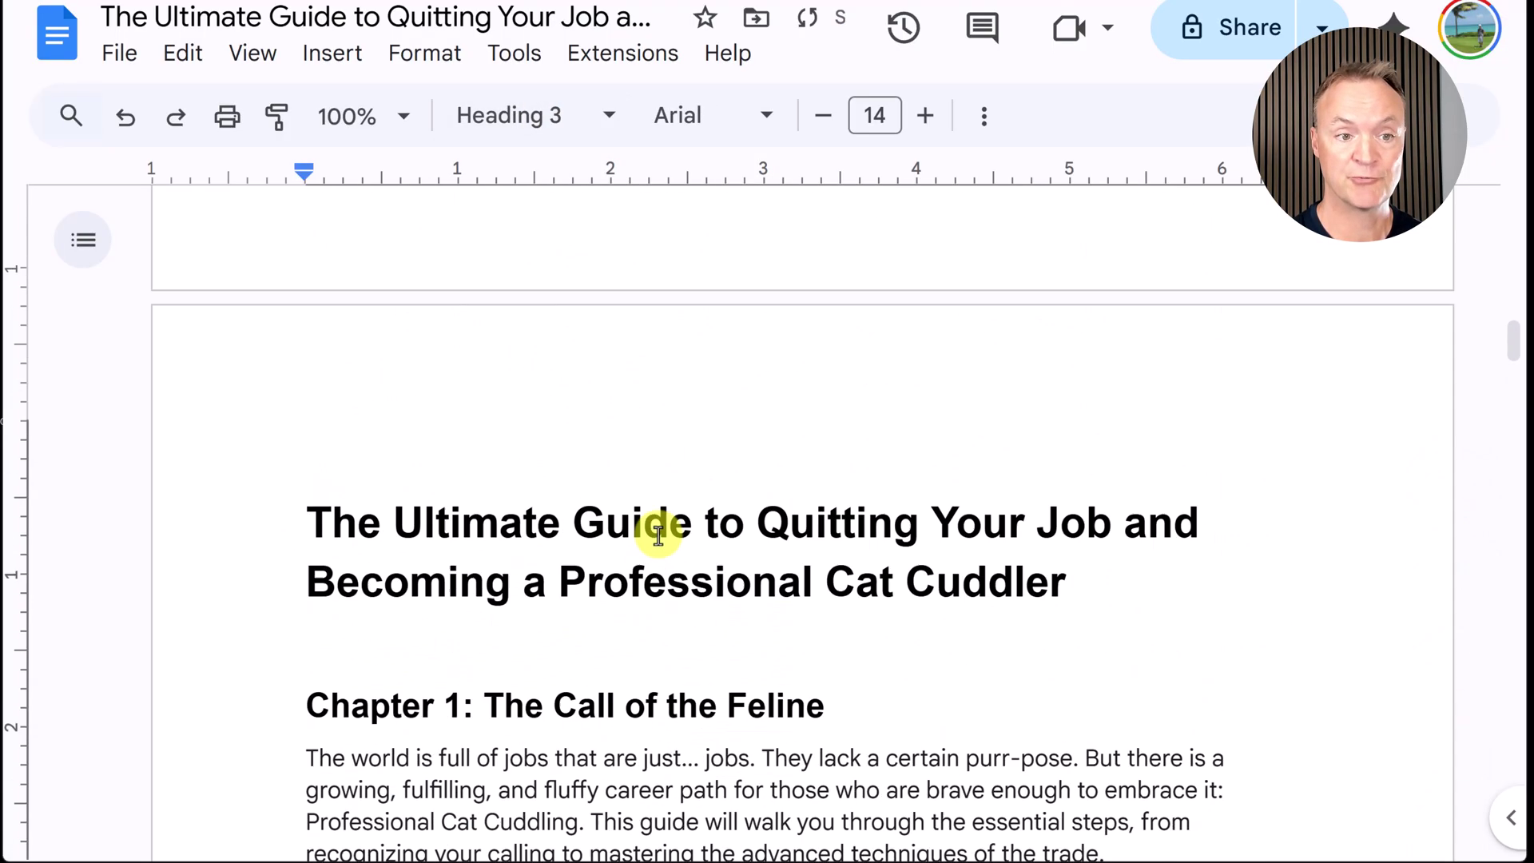
{"action": "scroll", "coordinate": [659, 535], "scroll_direction": "up", "scroll_amount": 15}
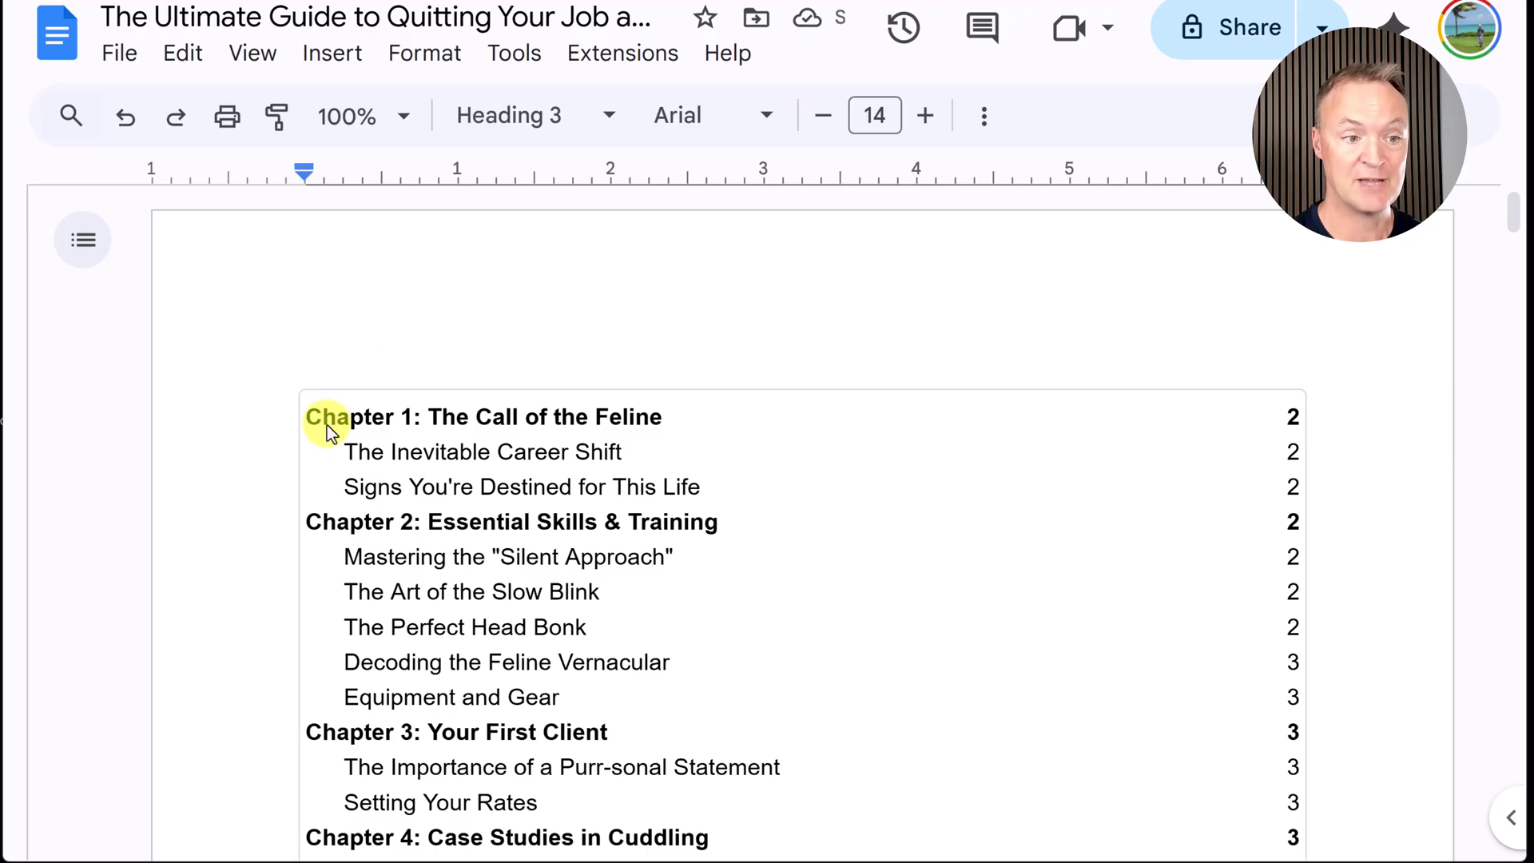
{"action": "left_click", "coordinate": [327, 432]}
{"action": "left_click", "coordinate": [206, 421]}
{"action": "scroll", "coordinate": [376, 540], "scroll_direction": "down", "scroll_amount": 3}
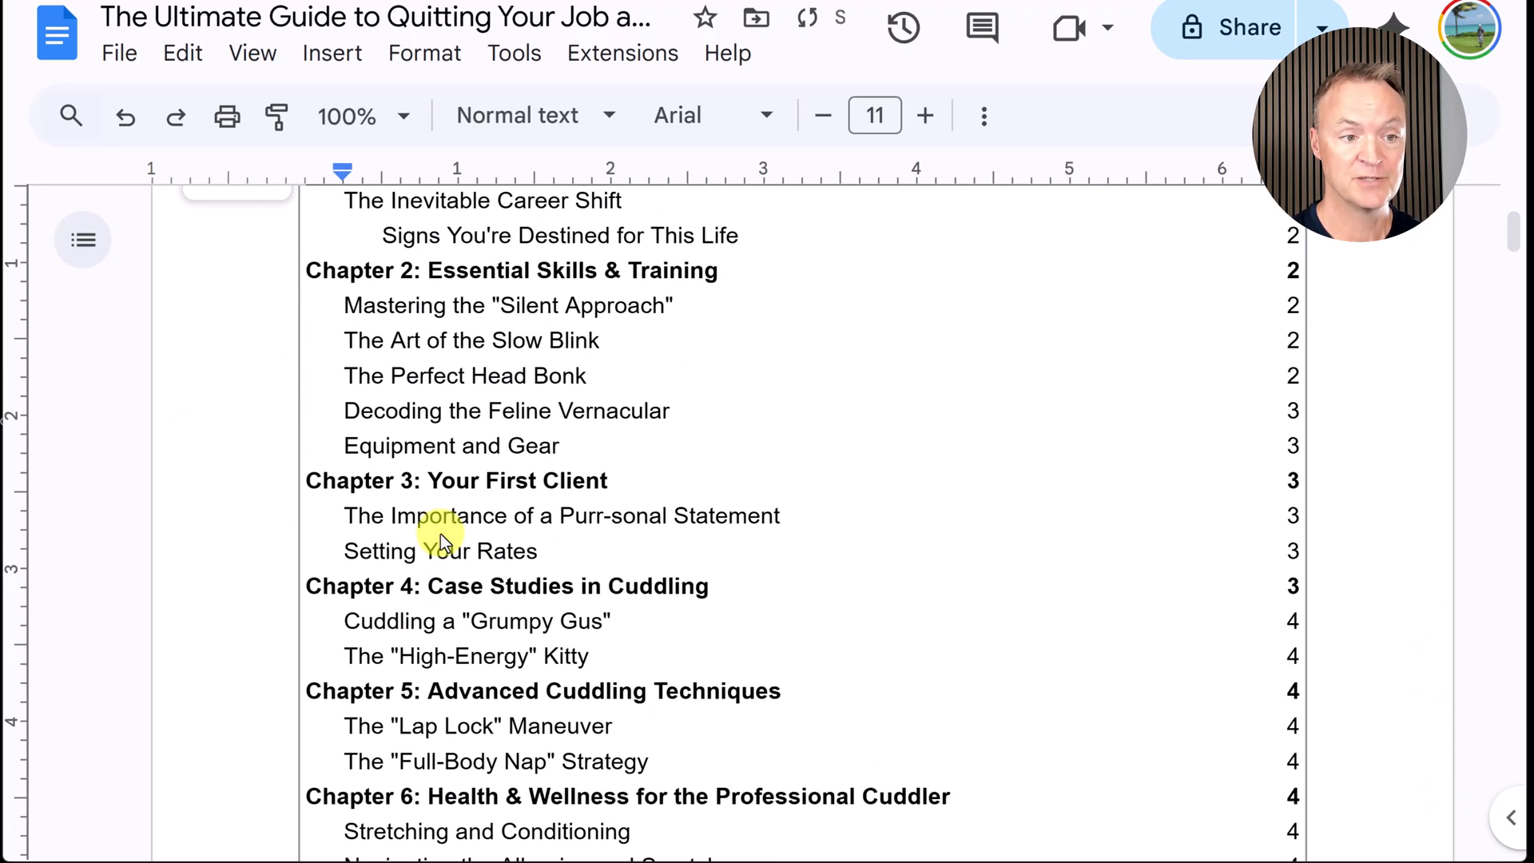
{"action": "scroll", "coordinate": [440, 543], "scroll_direction": "up", "scroll_amount": 2}
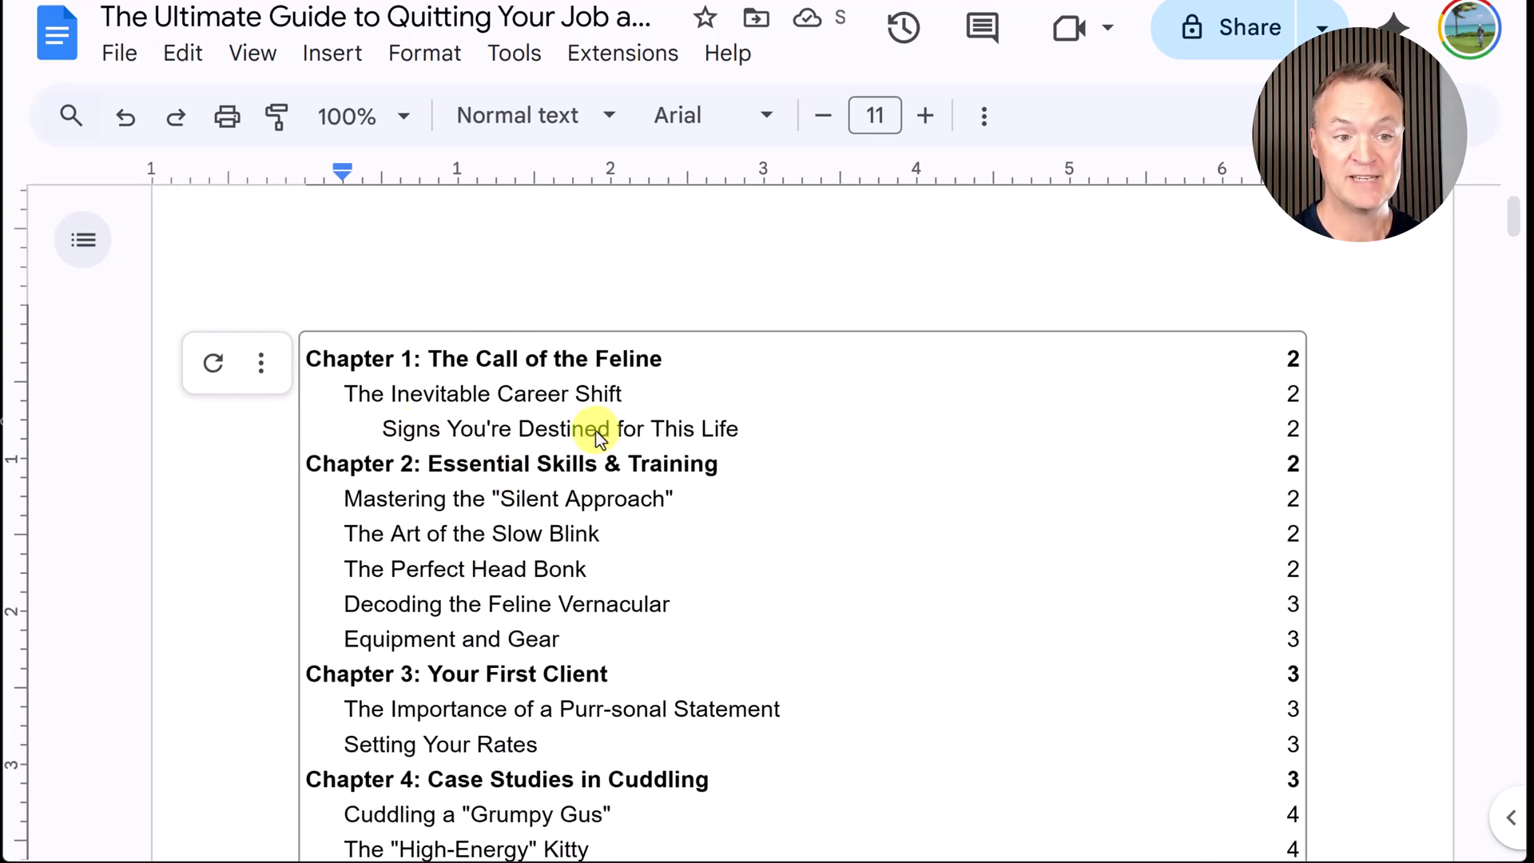